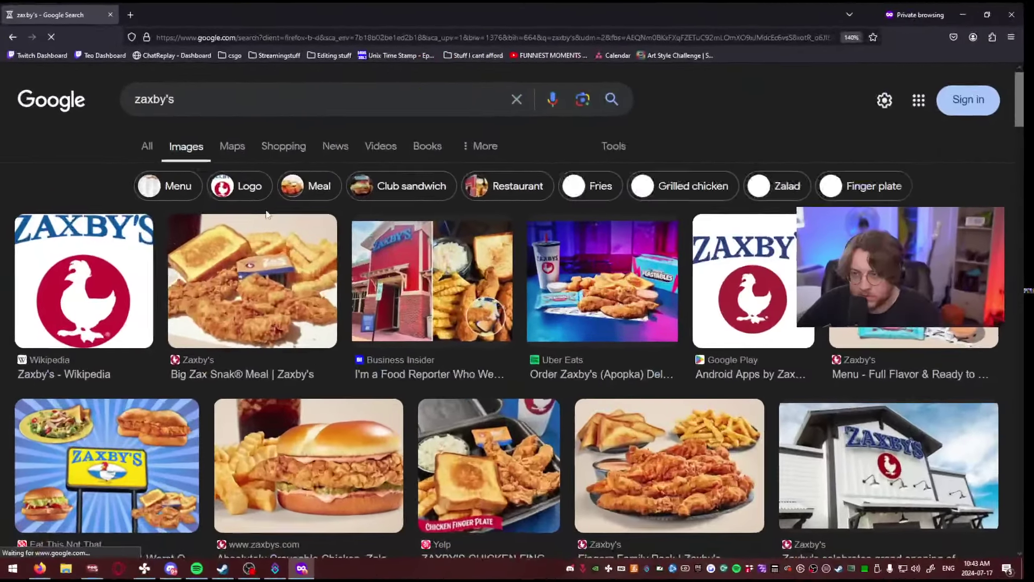
{"action": "scroll", "coordinate": [364, 243], "scroll_direction": "down", "scroll_amount": 1}
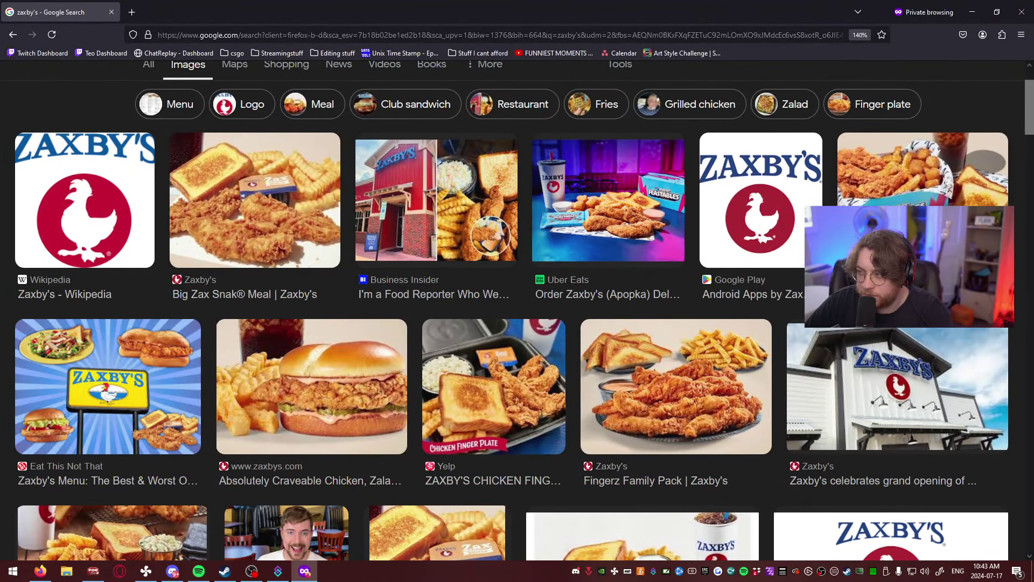
{"action": "left_click", "coordinate": [321, 235]}
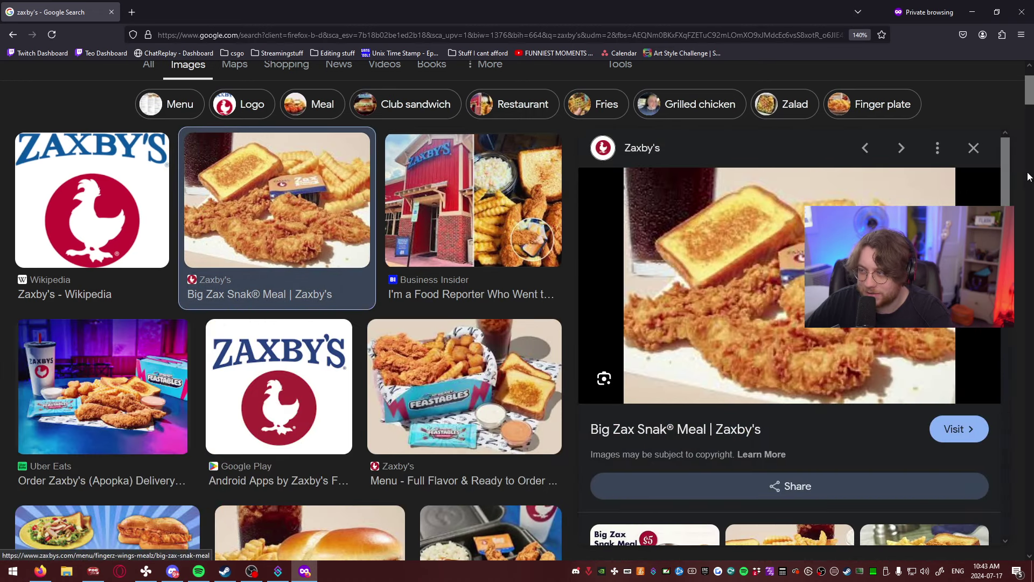
{"action": "left_click", "coordinate": [974, 147]}
{"action": "scroll", "coordinate": [334, 280], "scroll_direction": "down", "scroll_amount": 2}
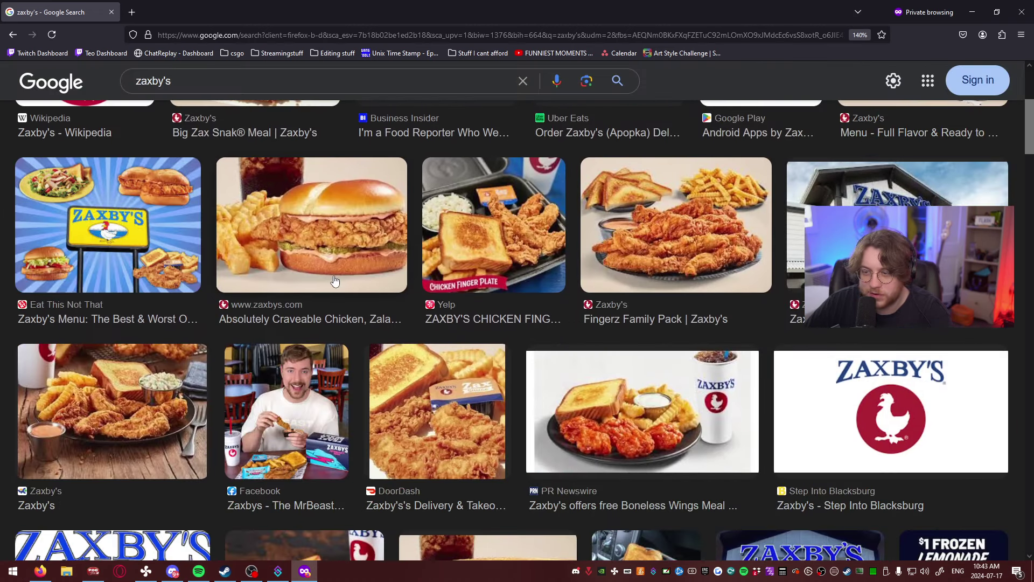
{"action": "scroll", "coordinate": [309, 313], "scroll_direction": "down", "scroll_amount": 2}
{"action": "left_click", "coordinate": [286, 411]}
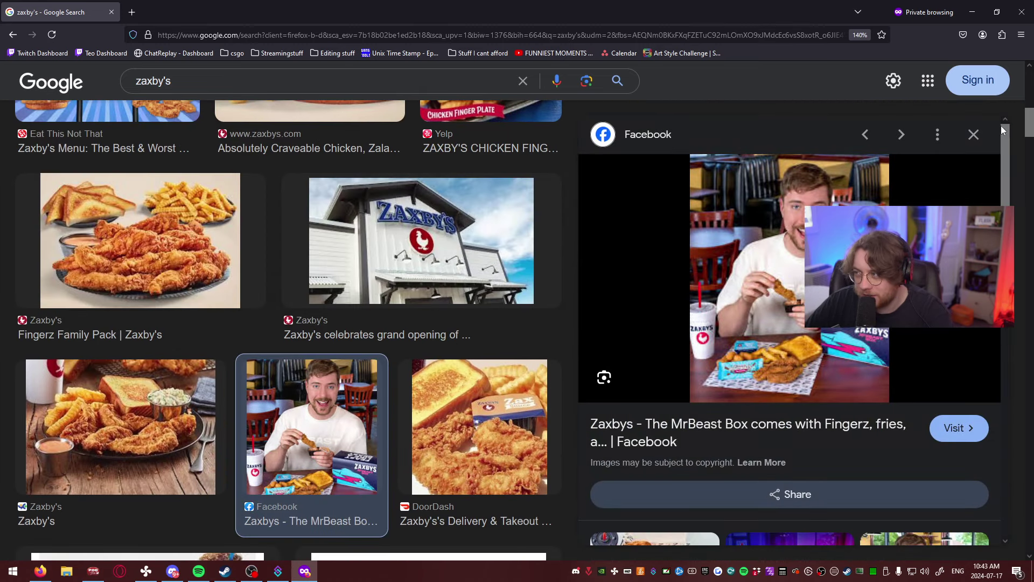
{"action": "left_click", "coordinate": [980, 135]}
{"action": "scroll", "coordinate": [425, 243], "scroll_direction": "up", "scroll_amount": 1}
{"action": "scroll", "coordinate": [417, 301], "scroll_direction": "down", "scroll_amount": 5}
{"action": "scroll", "coordinate": [390, 278], "scroll_direction": "up", "scroll_amount": 6}
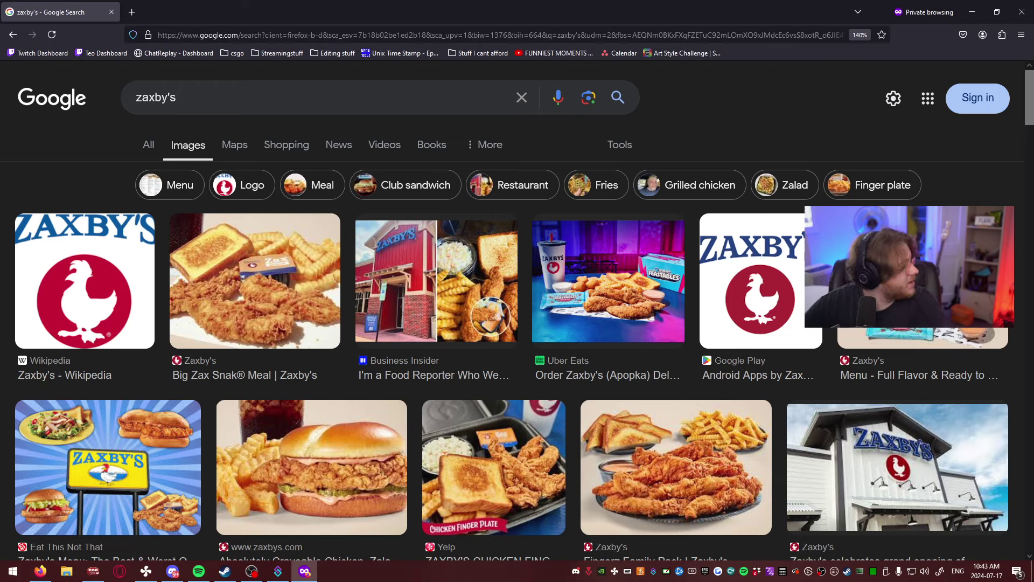
{"action": "scroll", "coordinate": [437, 325], "scroll_direction": "down", "scroll_amount": 3}
{"action": "scroll", "coordinate": [437, 326], "scroll_direction": "down", "scroll_amount": 2}
{"action": "scroll", "coordinate": [453, 320], "scroll_direction": "down", "scroll_amount": 2}
{"action": "scroll", "coordinate": [484, 307], "scroll_direction": "up", "scroll_amount": 7}
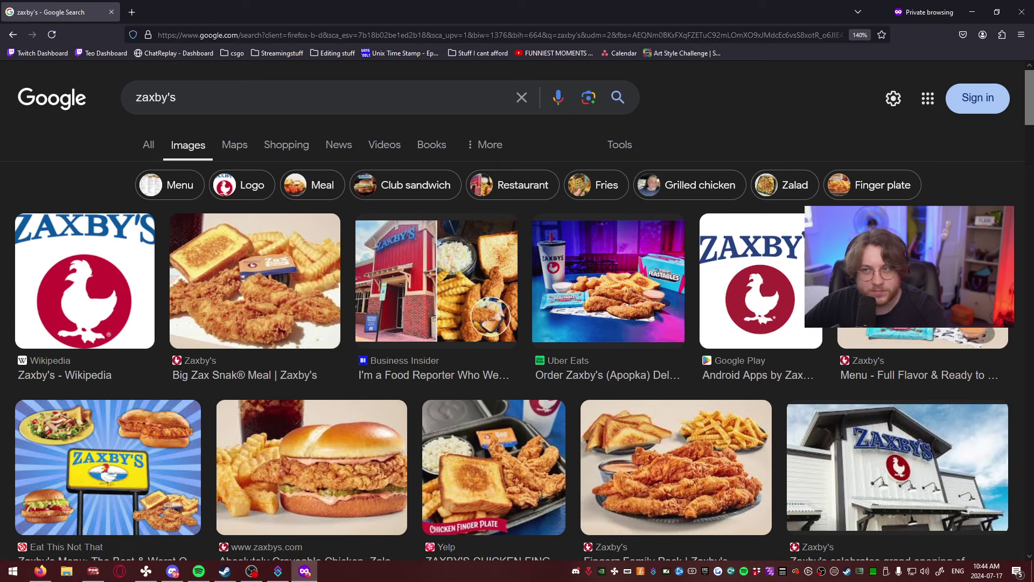
{"action": "scroll", "coordinate": [485, 324], "scroll_direction": "down", "scroll_amount": 1}
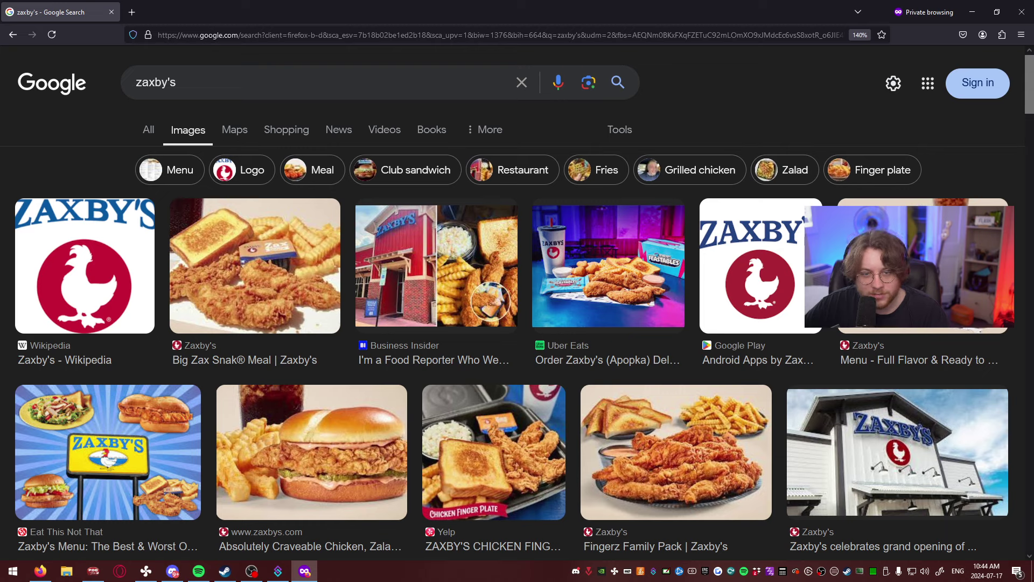
Search images for 'tugg', then refine the query to the 'tugg burgers' suggestion.
{"action": "double_click", "coordinate": [284, 80]}
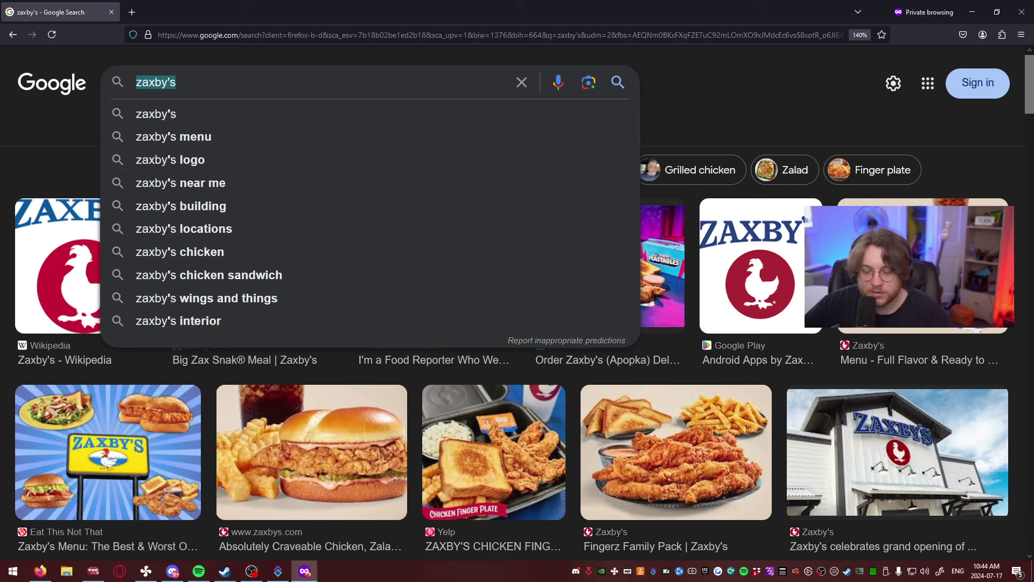
{"action": "type", "text": "tugg"}
{"action": "key", "text": "Return"}
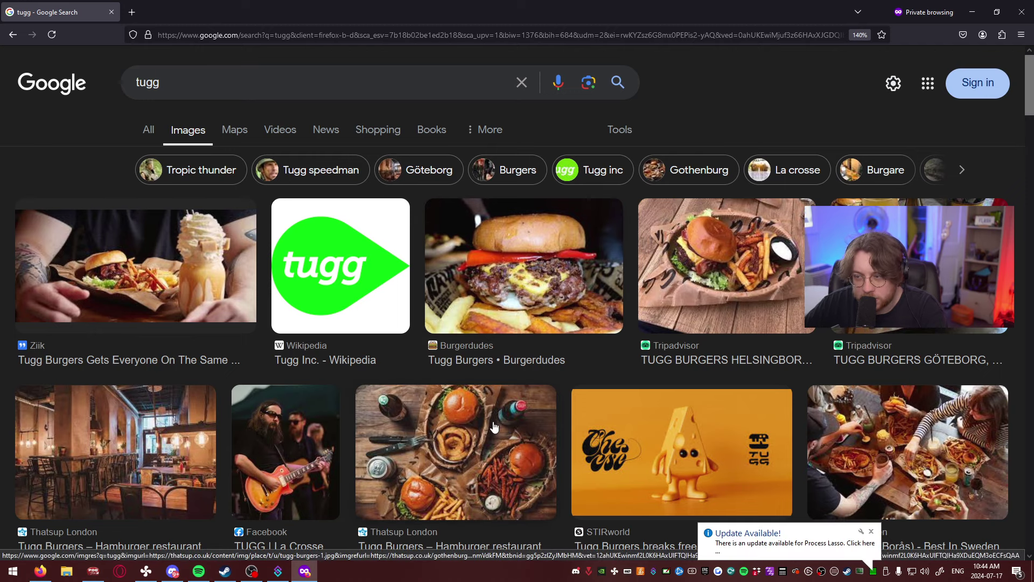
{"action": "scroll", "coordinate": [441, 409], "scroll_direction": "down", "scroll_amount": 3}
{"action": "scroll", "coordinate": [493, 420], "scroll_direction": "down", "scroll_amount": 3}
{"action": "scroll", "coordinate": [493, 418], "scroll_direction": "down", "scroll_amount": 3}
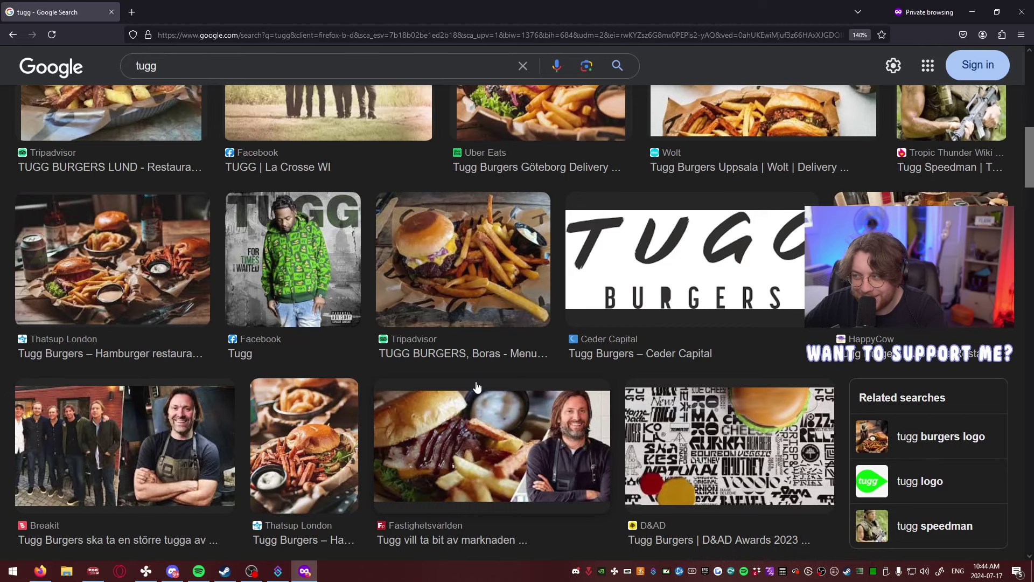
{"action": "scroll", "coordinate": [477, 389], "scroll_direction": "down", "scroll_amount": 3}
{"action": "scroll", "coordinate": [477, 388], "scroll_direction": "up", "scroll_amount": 5}
{"action": "scroll", "coordinate": [477, 388], "scroll_direction": "up", "scroll_amount": 5}
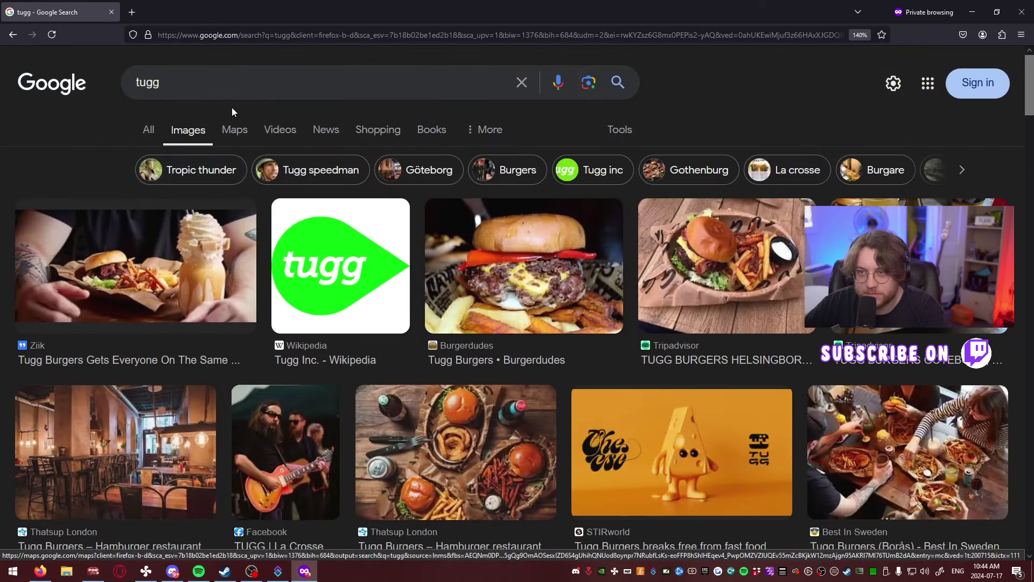
{"action": "left_click", "coordinate": [230, 82]}
{"action": "type", "text": "b"}
{"action": "left_click", "coordinate": [171, 113]}
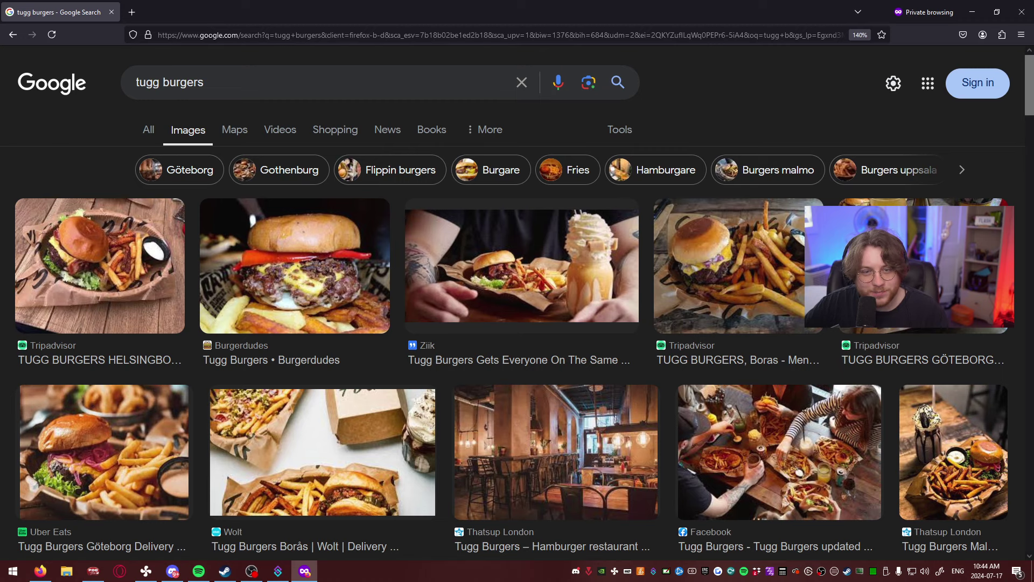
Replace the query with 'jack in the box burgers' and run the image search.
{"action": "double_click", "coordinate": [185, 82]}
{"action": "type", "text": "b"}
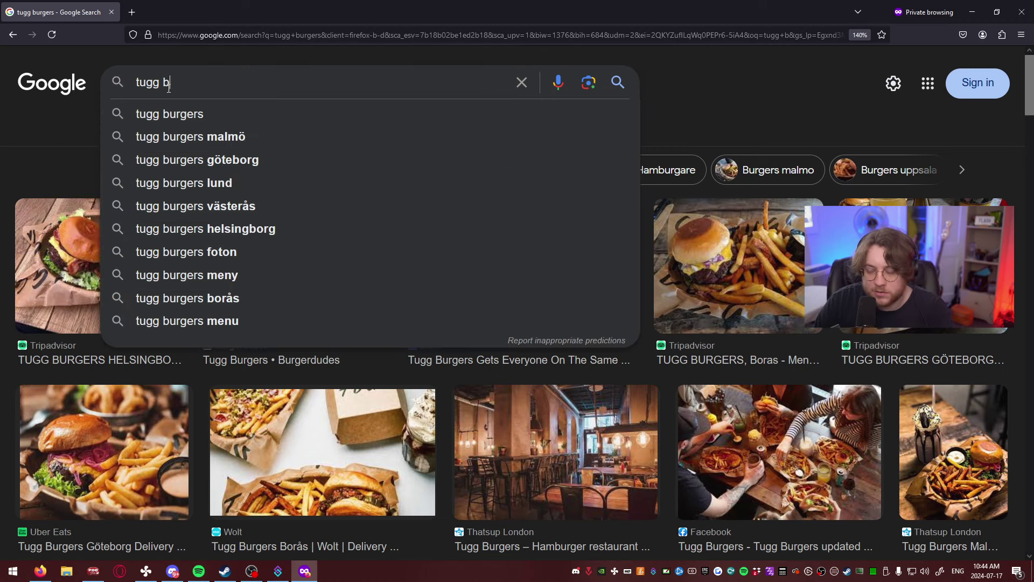
{"action": "key", "text": "ctrl+a"}
{"action": "type", "text": "jack in the box burgers"}
{"action": "key", "text": "Return"}
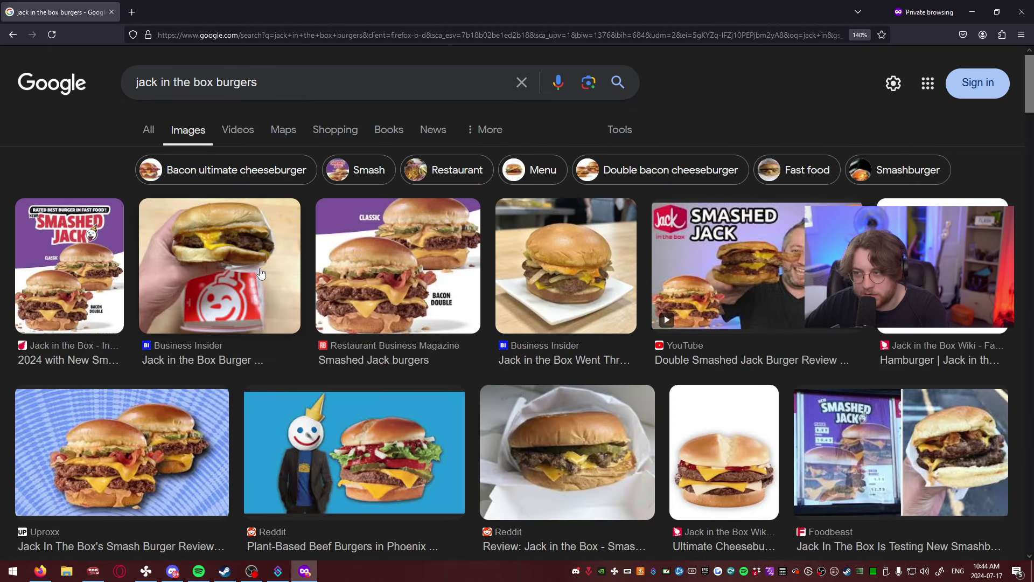
{"action": "scroll", "coordinate": [261, 274], "scroll_direction": "down", "scroll_amount": 3}
{"action": "scroll", "coordinate": [255, 277], "scroll_direction": "down", "scroll_amount": 1}
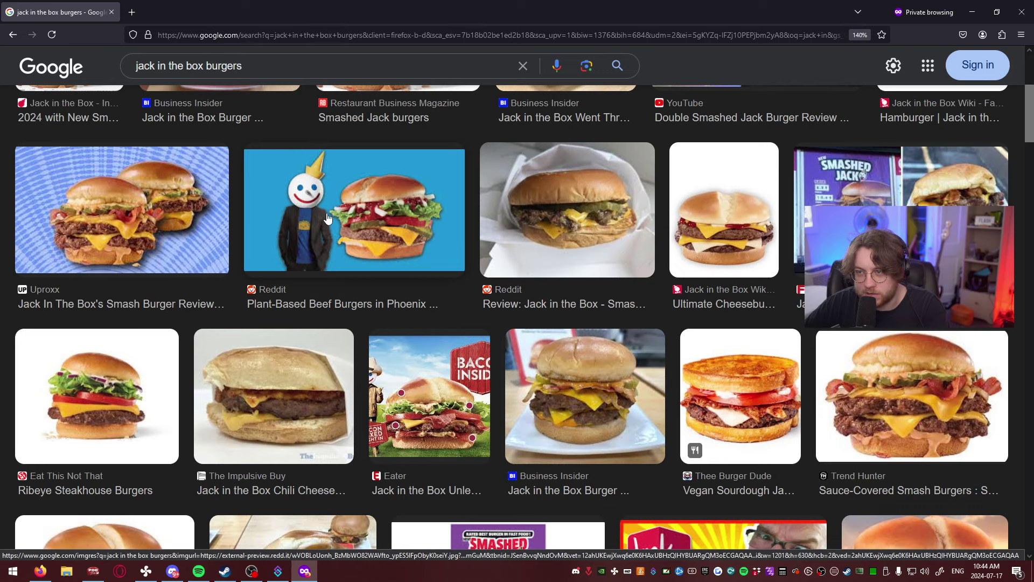
{"action": "scroll", "coordinate": [328, 218], "scroll_direction": "down", "scroll_amount": 4}
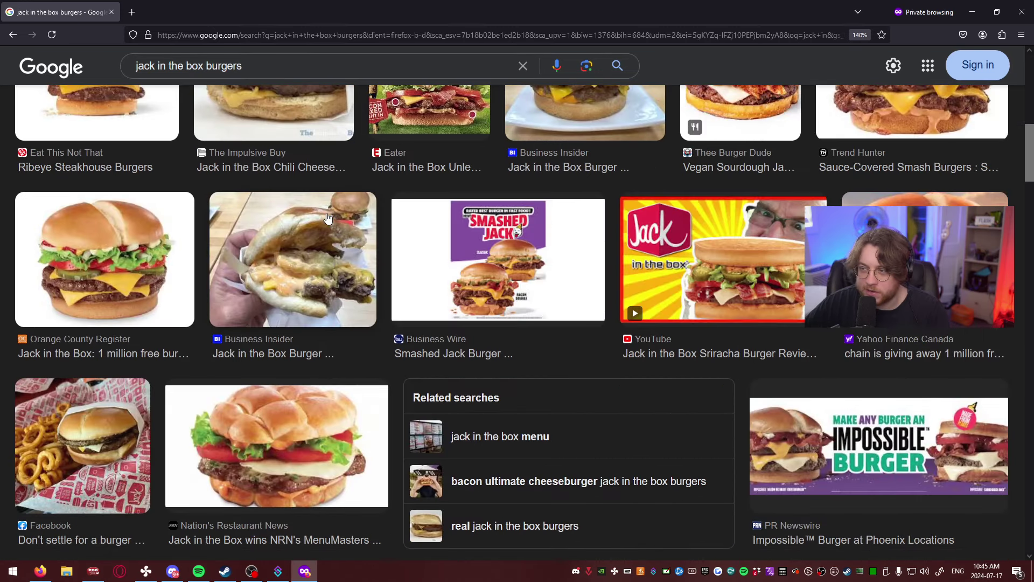
{"action": "scroll", "coordinate": [517, 276], "scroll_direction": "down", "scroll_amount": 3}
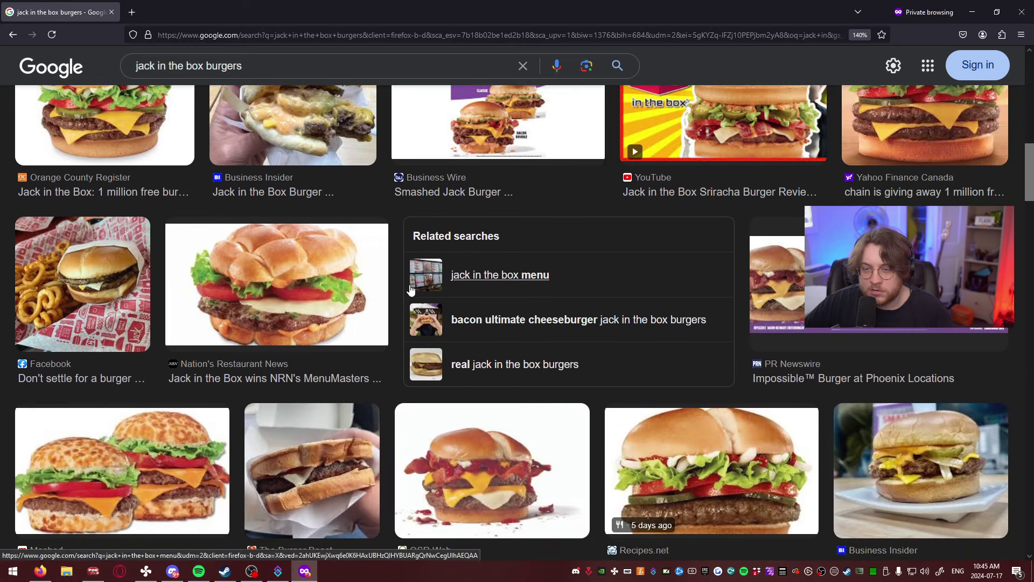
{"action": "scroll", "coordinate": [144, 366], "scroll_direction": "down", "scroll_amount": 3}
{"action": "scroll", "coordinate": [144, 366], "scroll_direction": "up", "scroll_amount": 8}
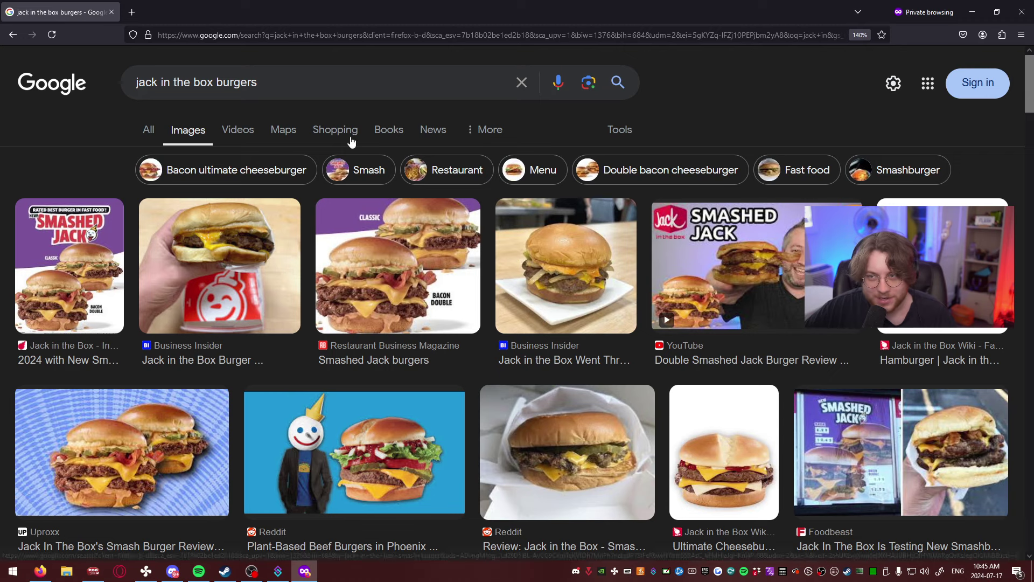
Search 'jollibee burgers', change it to 'jollibee chicken', and open Joshua Weissman's recipe page.
{"action": "triple_click", "coordinate": [172, 81]}
{"action": "type", "text": "jol"}
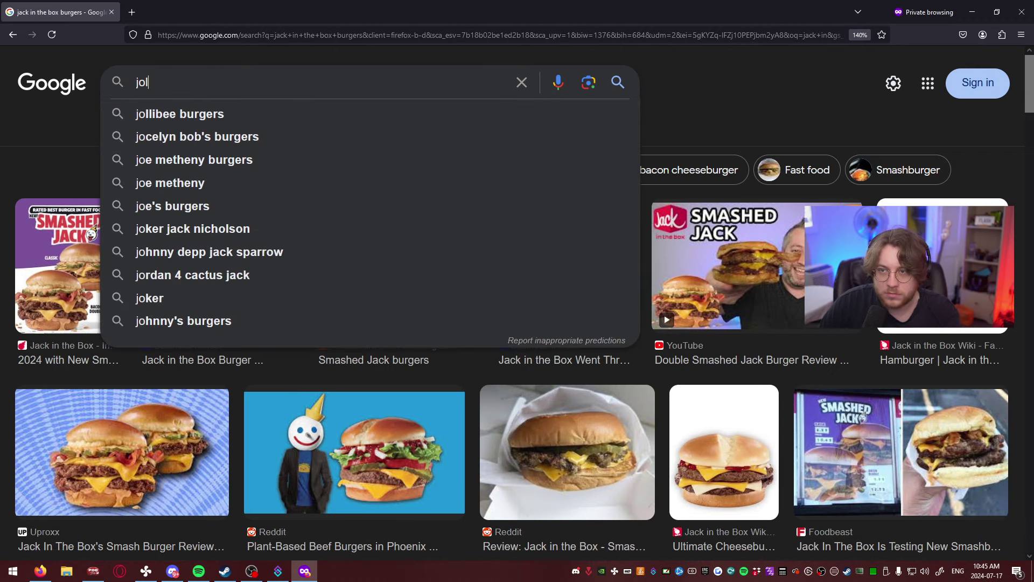
{"action": "type", "text": "libee"}
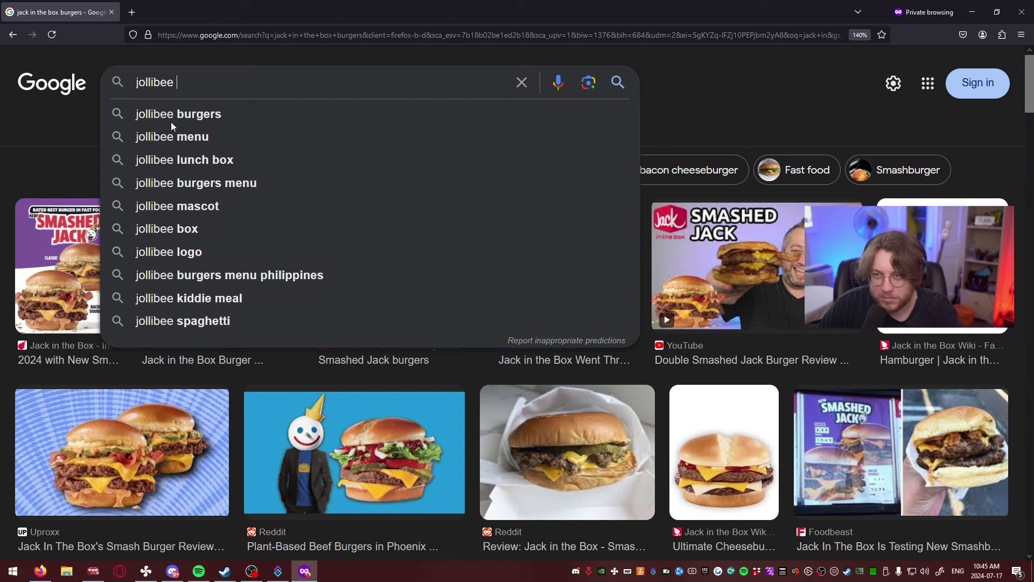
{"action": "left_click", "coordinate": [170, 122]}
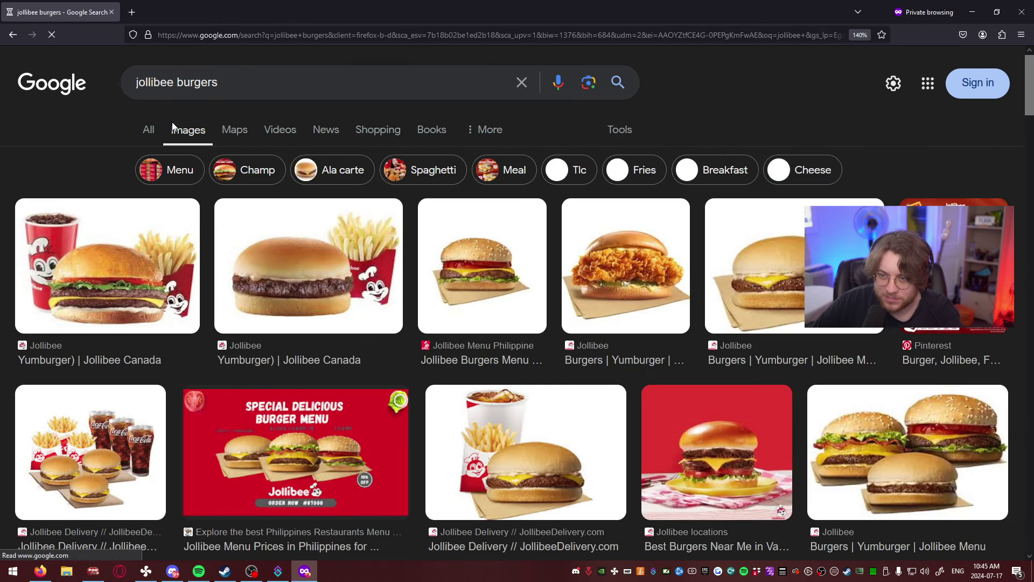
{"action": "double_click", "coordinate": [260, 83]}
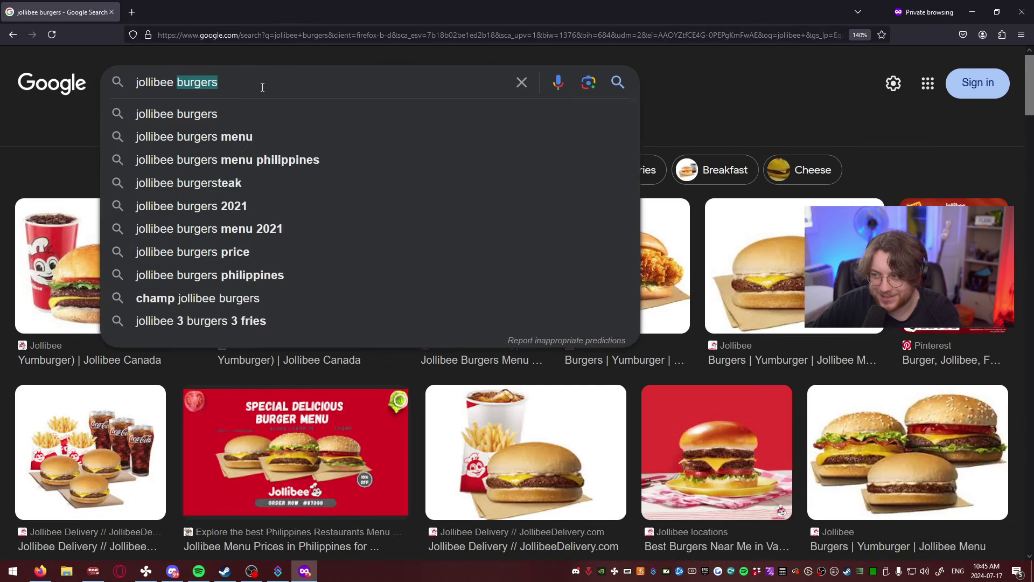
{"action": "type", "text": "chick"}
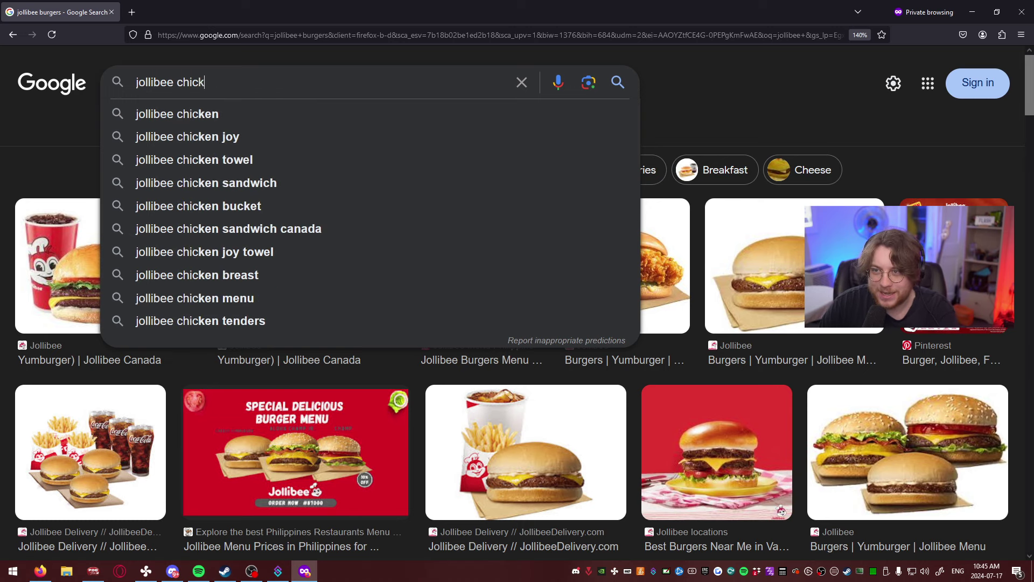
{"action": "type", "text": "en"}
{"action": "key", "text": "Return"}
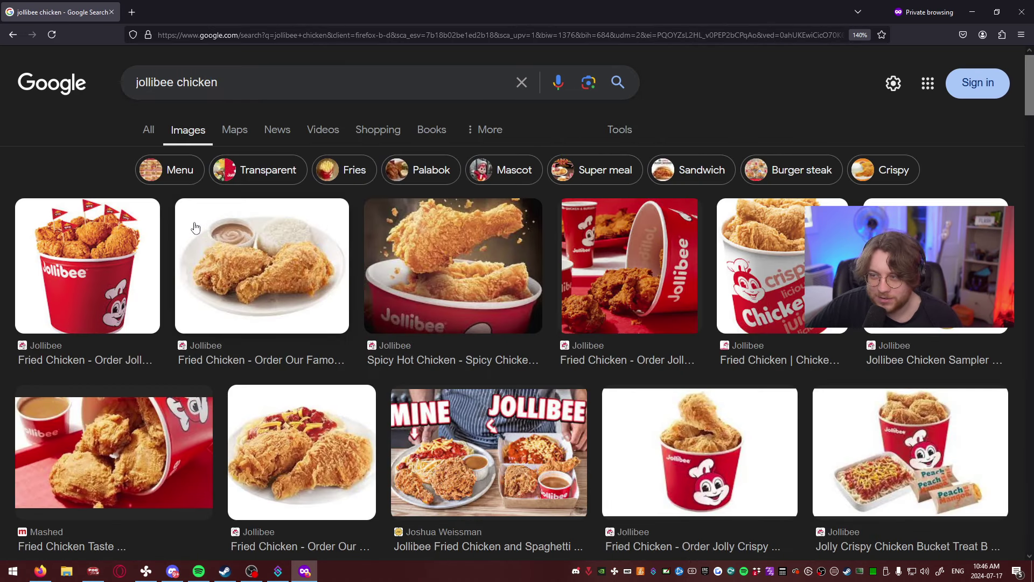
{"action": "scroll", "coordinate": [679, 283], "scroll_direction": "down", "scroll_amount": 1}
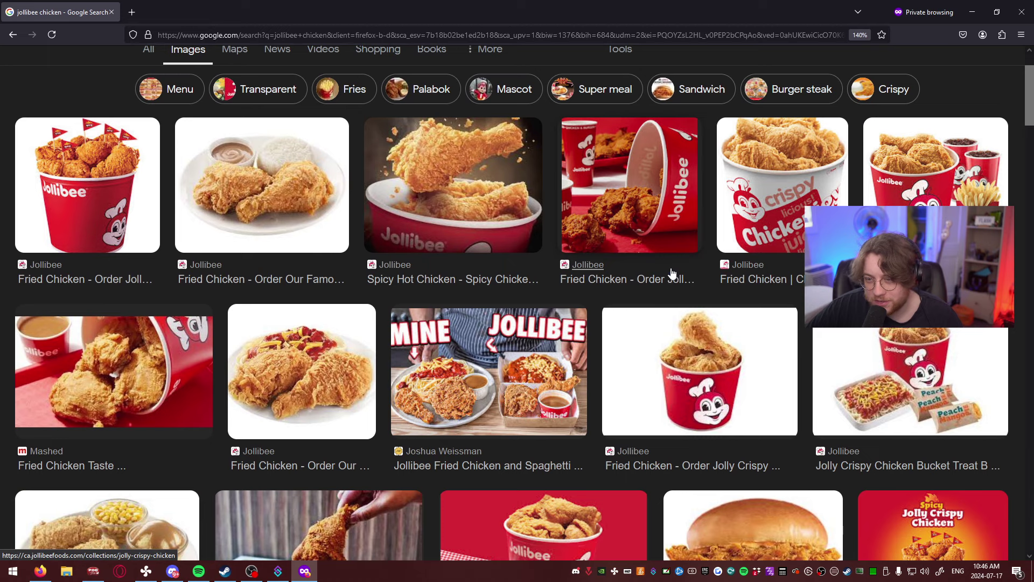
{"action": "scroll", "coordinate": [666, 267], "scroll_direction": "down", "scroll_amount": 2}
{"action": "scroll", "coordinate": [655, 266], "scroll_direction": "down", "scroll_amount": 1}
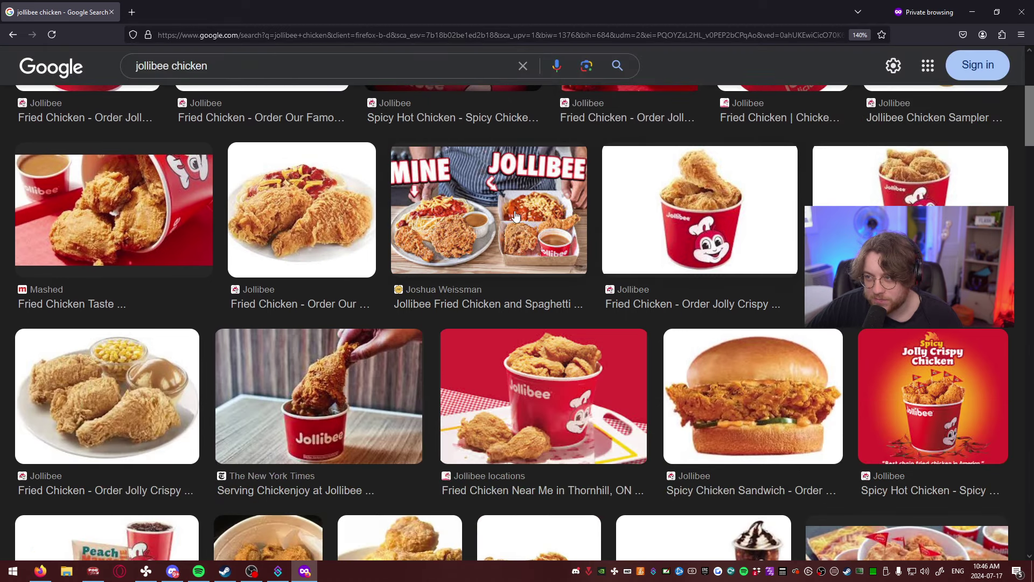
{"action": "left_click", "coordinate": [451, 197]}
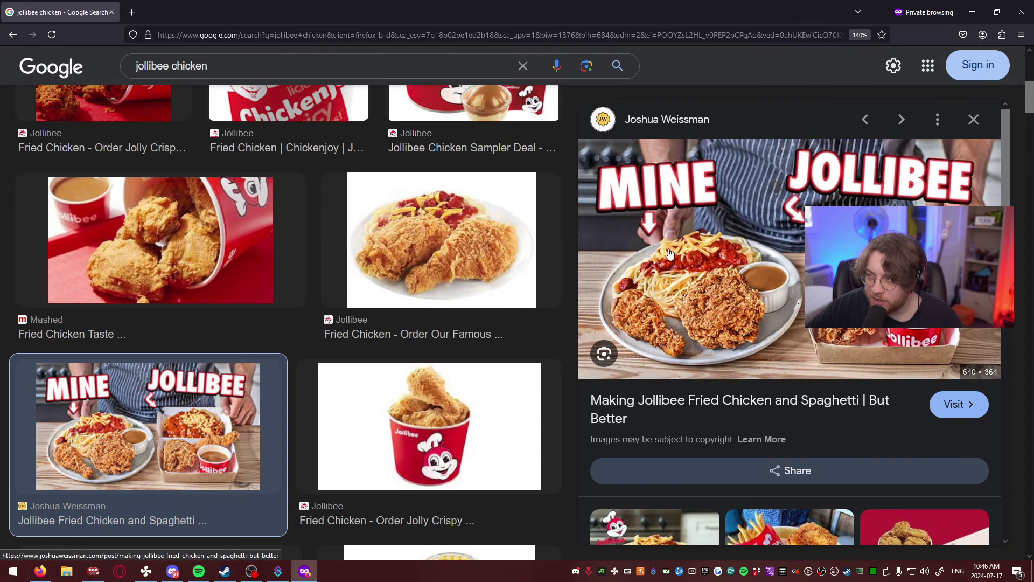
{"action": "left_click", "coordinate": [727, 234]}
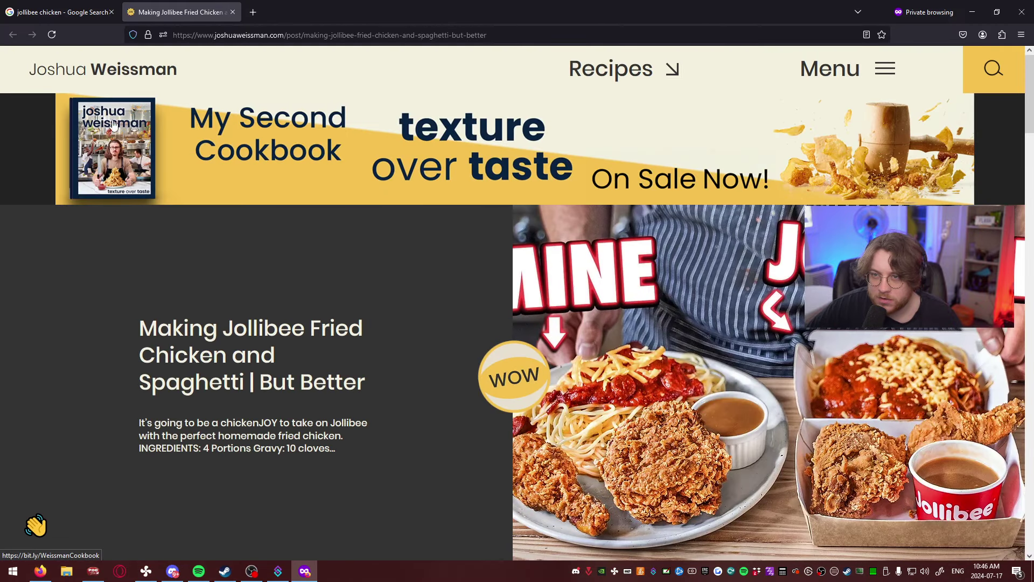
{"action": "scroll", "coordinate": [388, 175], "scroll_direction": "down", "scroll_amount": 5}
{"action": "scroll", "coordinate": [416, 257], "scroll_direction": "down", "scroll_amount": 2}
Close the Jollibee article and YouTube video tabs, returning to the Google Images results.
{"action": "left_click", "coordinate": [490, 332]}
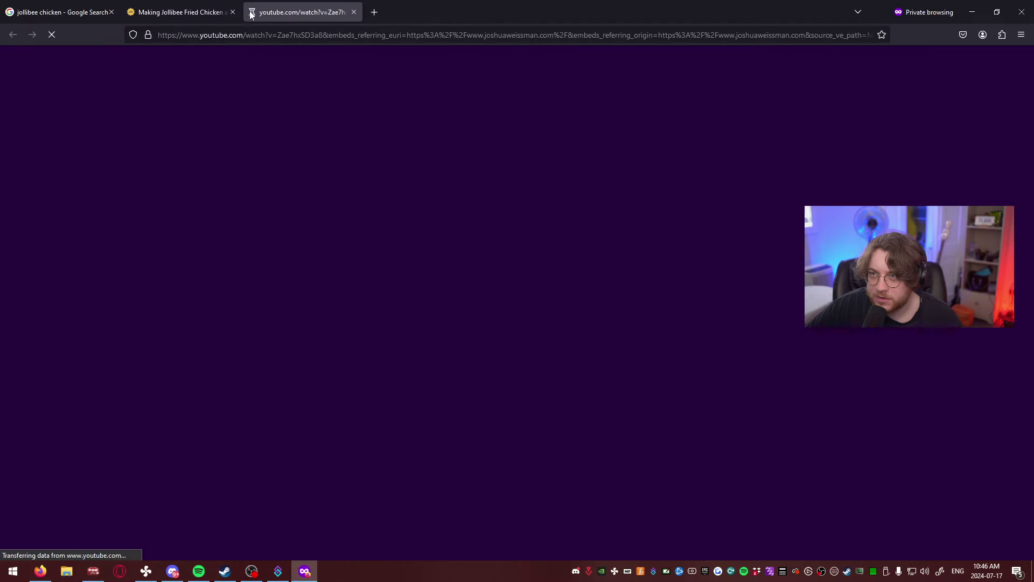
{"action": "left_click", "coordinate": [231, 13]}
{"action": "left_click", "coordinate": [61, 13]}
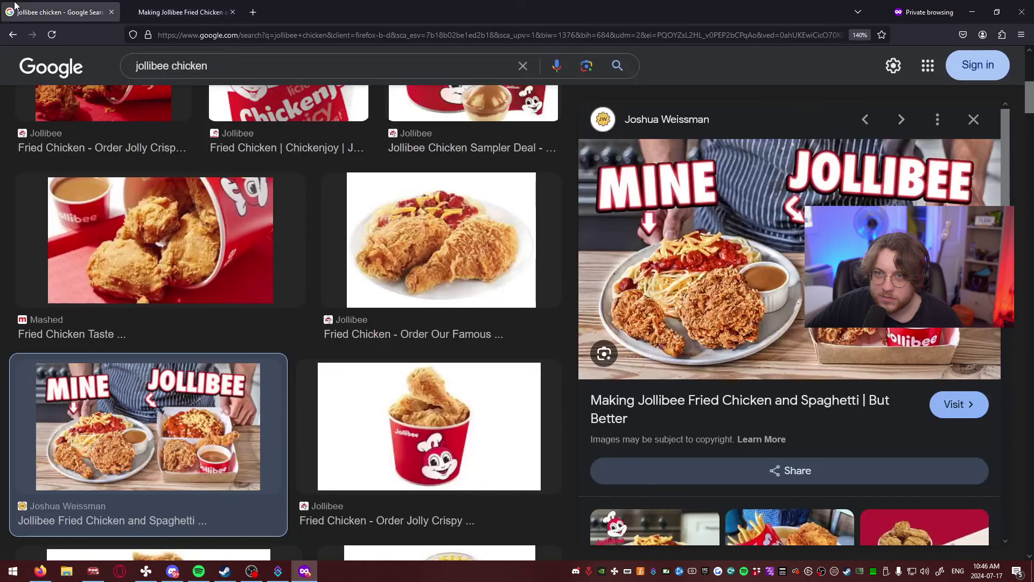
{"action": "left_click", "coordinate": [179, 12]}
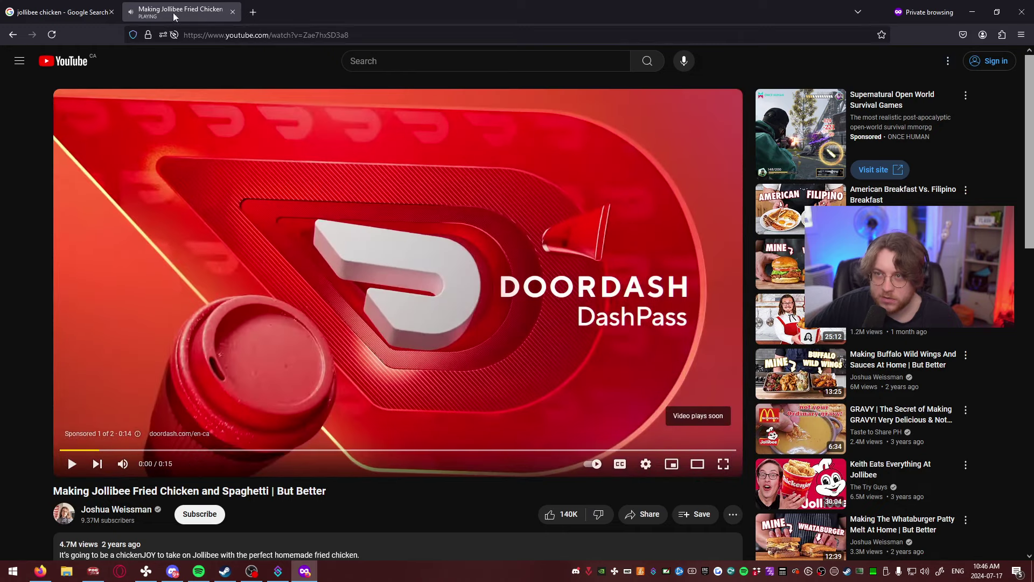
{"action": "left_click", "coordinate": [232, 12]}
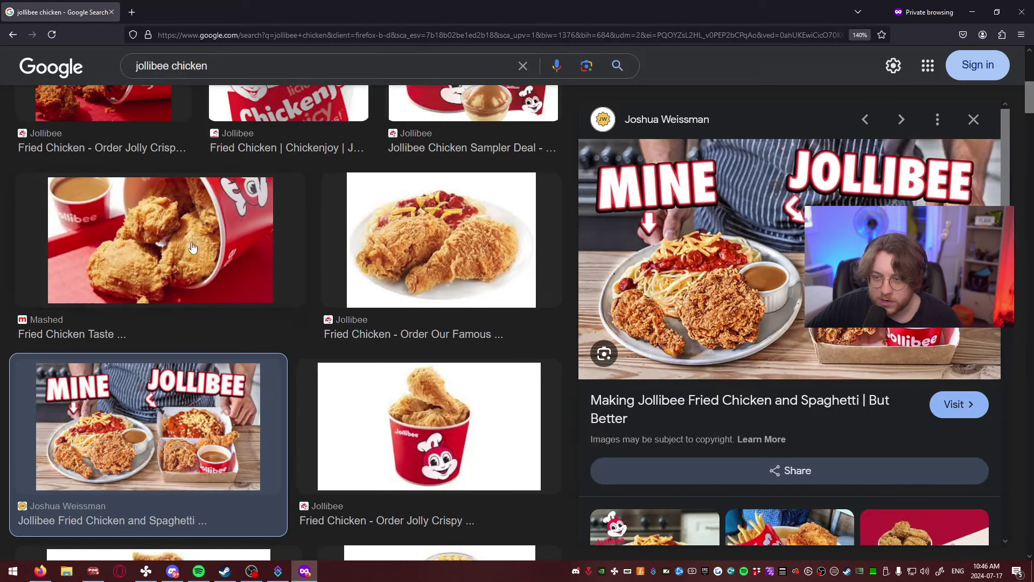
{"action": "scroll", "coordinate": [192, 377], "scroll_direction": "down", "scroll_amount": 2}
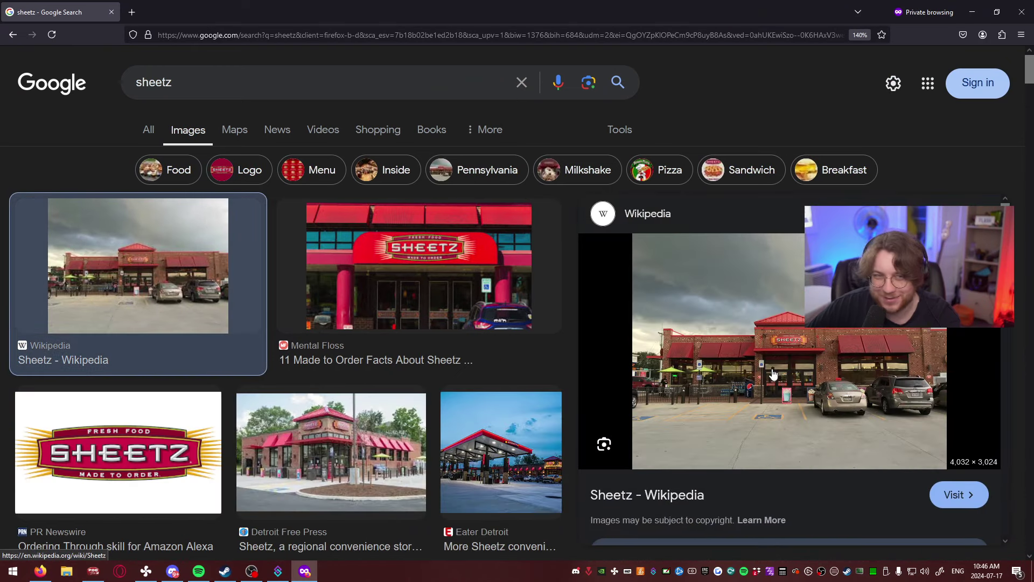
Preview the Sheetz Menu Specialty Items and Sheetz Home food photos.
{"action": "key", "text": "Escape"}
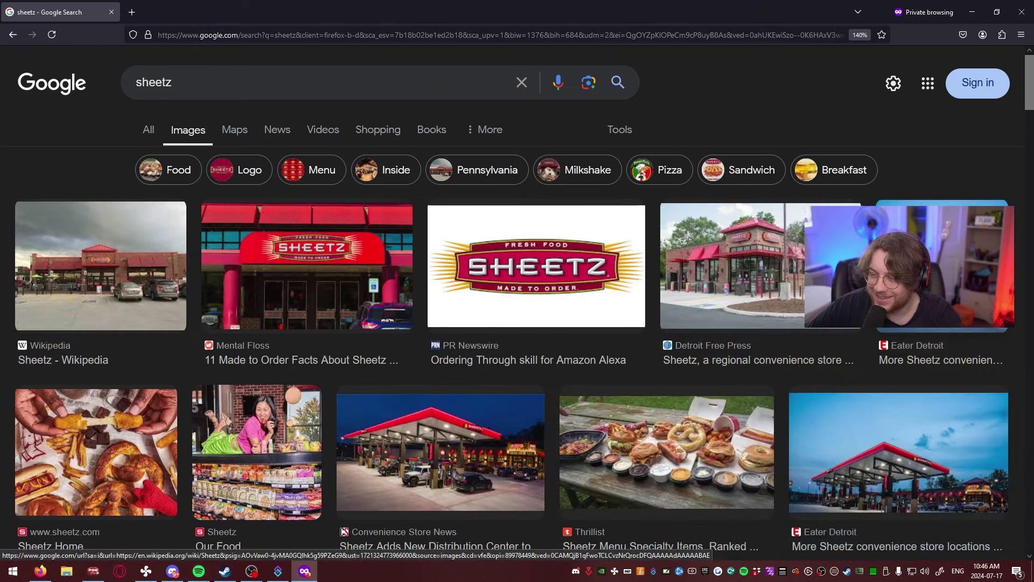
{"action": "scroll", "coordinate": [693, 244], "scroll_direction": "down", "scroll_amount": 5}
{"action": "scroll", "coordinate": [693, 245], "scroll_direction": "up", "scroll_amount": 2}
{"action": "left_click", "coordinate": [694, 245]}
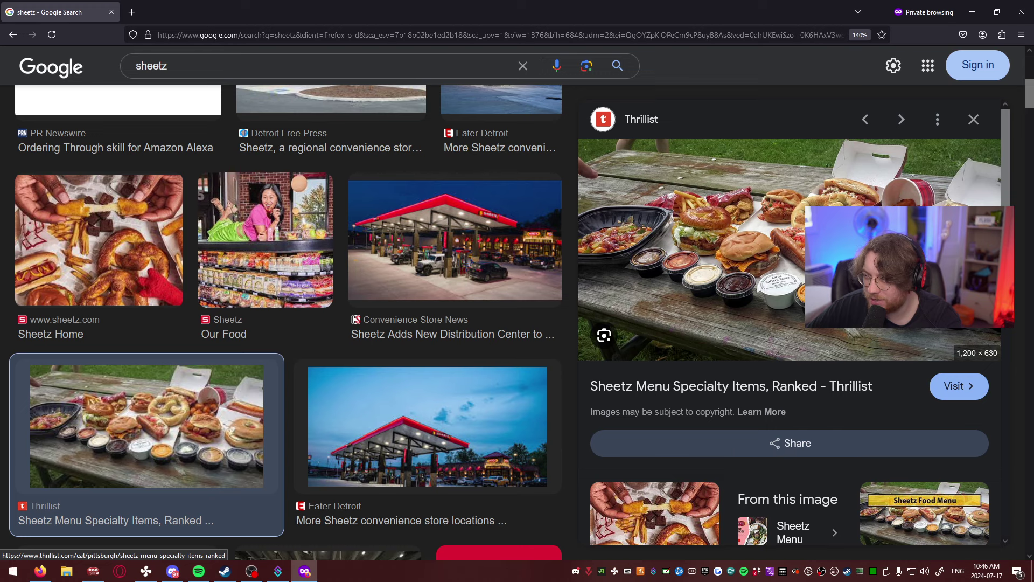
{"action": "scroll", "coordinate": [792, 324], "scroll_direction": "down", "scroll_amount": 3}
{"action": "scroll", "coordinate": [792, 323], "scroll_direction": "down", "scroll_amount": 2}
{"action": "scroll", "coordinate": [684, 353], "scroll_direction": "down", "scroll_amount": 2}
{"action": "left_click", "coordinate": [684, 353]}
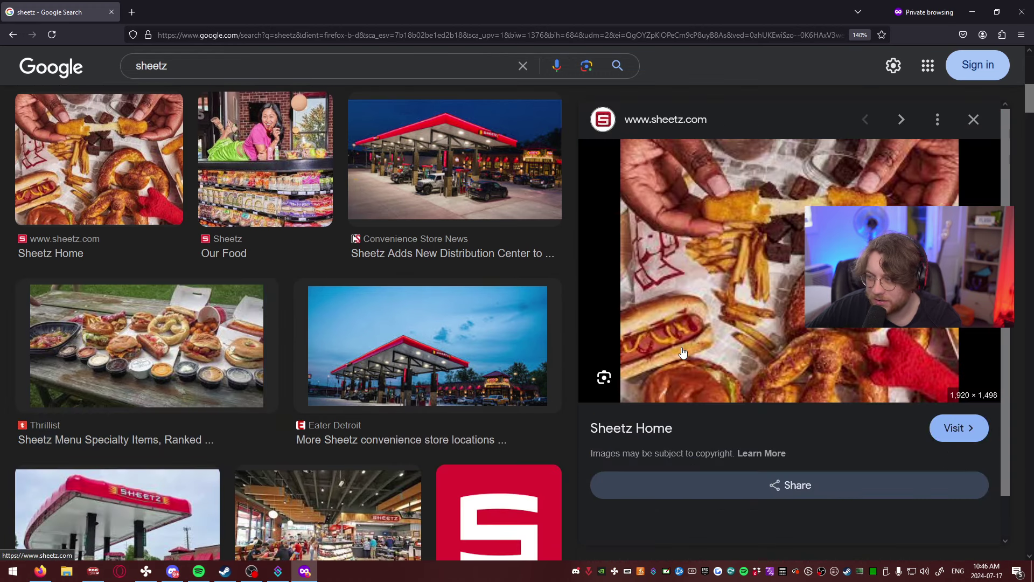
{"action": "left_click", "coordinate": [973, 118]}
{"action": "scroll", "coordinate": [534, 276], "scroll_direction": "down", "scroll_amount": 3}
{"action": "scroll", "coordinate": [535, 275], "scroll_direction": "down", "scroll_amount": 2}
{"action": "scroll", "coordinate": [535, 276], "scroll_direction": "up", "scroll_amount": 2}
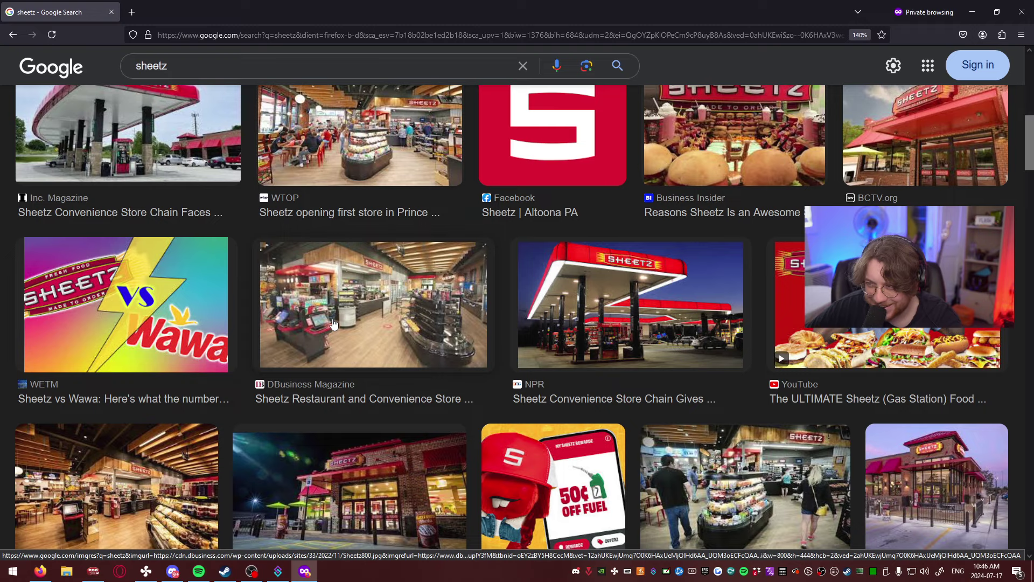
{"action": "scroll", "coordinate": [333, 327], "scroll_direction": "up", "scroll_amount": 5}
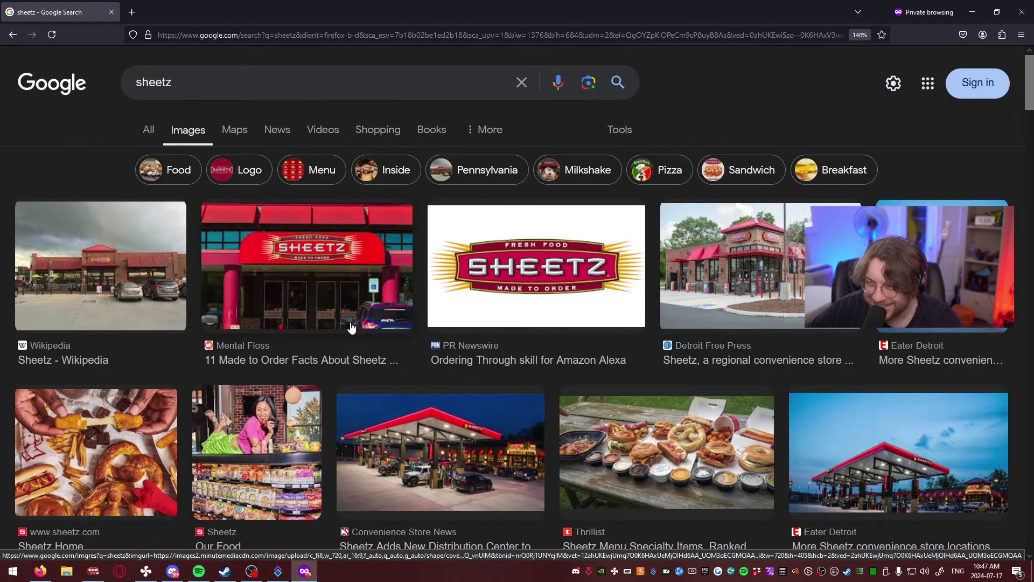
Preview the Mental Floss, Detroit Free Press and Eater Detroit Sheetz store photos, closing each.
{"action": "left_click", "coordinate": [388, 287]}
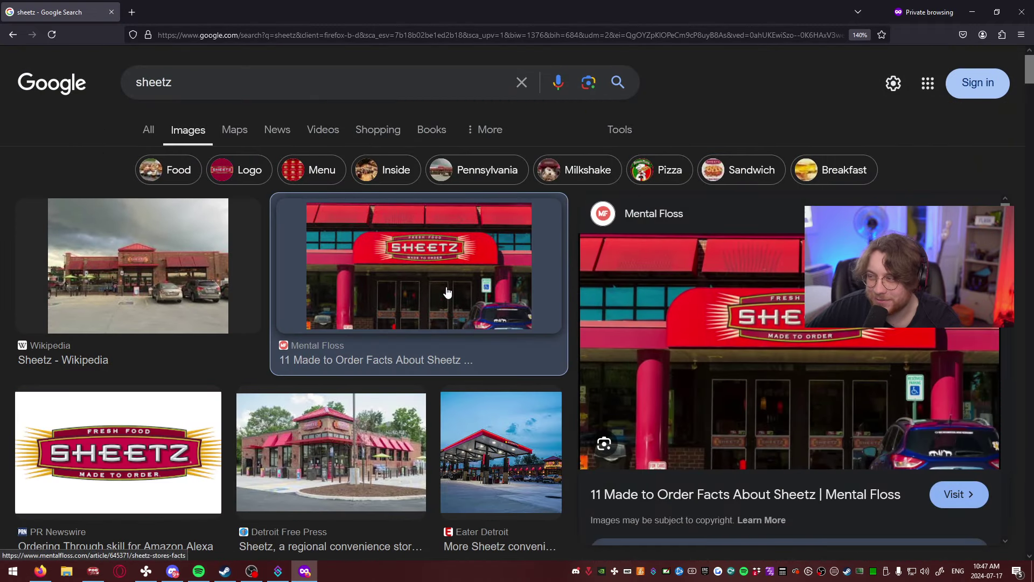
{"action": "key", "text": "Escape"}
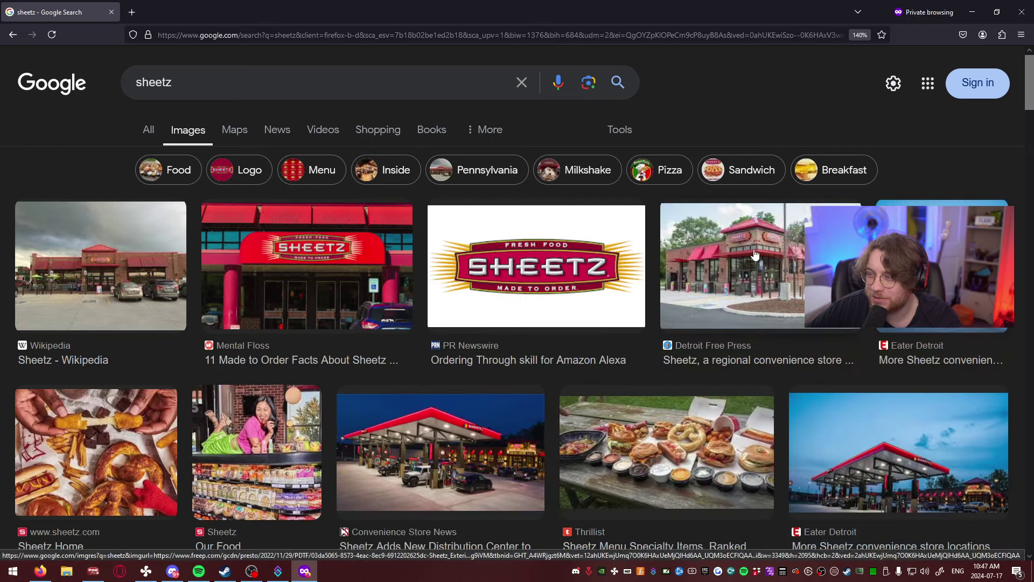
{"action": "left_click", "coordinate": [756, 254]}
{"action": "key", "text": "Escape"}
{"action": "left_click", "coordinate": [942, 267]}
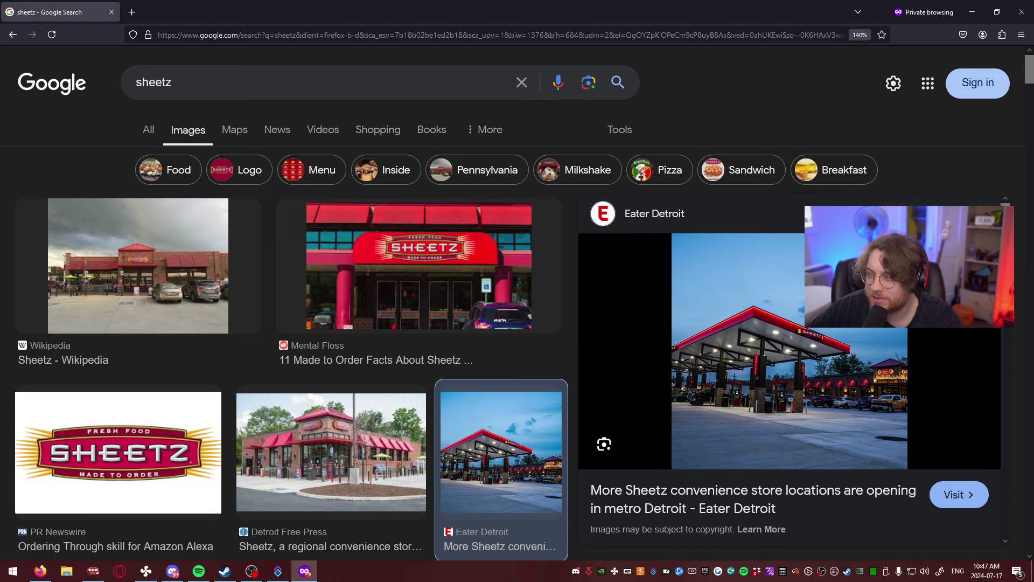
{"action": "key", "text": "Escape"}
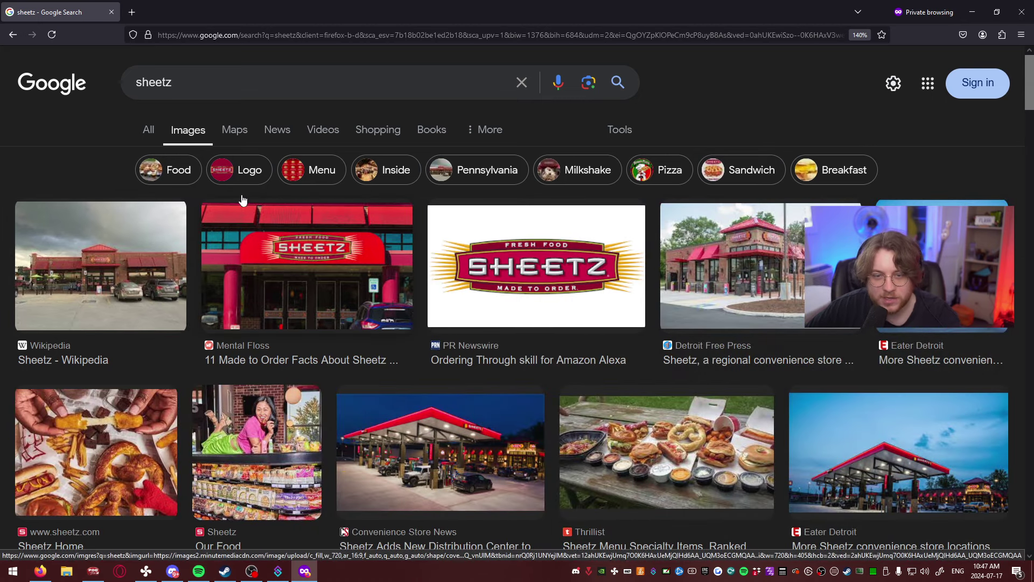
Search 'thessaloniki gyros' and preview the Greece Is and Nikana.gr gyro photos.
{"action": "double_click", "coordinate": [153, 82]}
{"action": "type", "text": "st"}
{"action": "key", "text": "BackSpace"}
{"action": "key", "text": "BackSpace"}
{"action": "type", "text": "thessaloniki"}
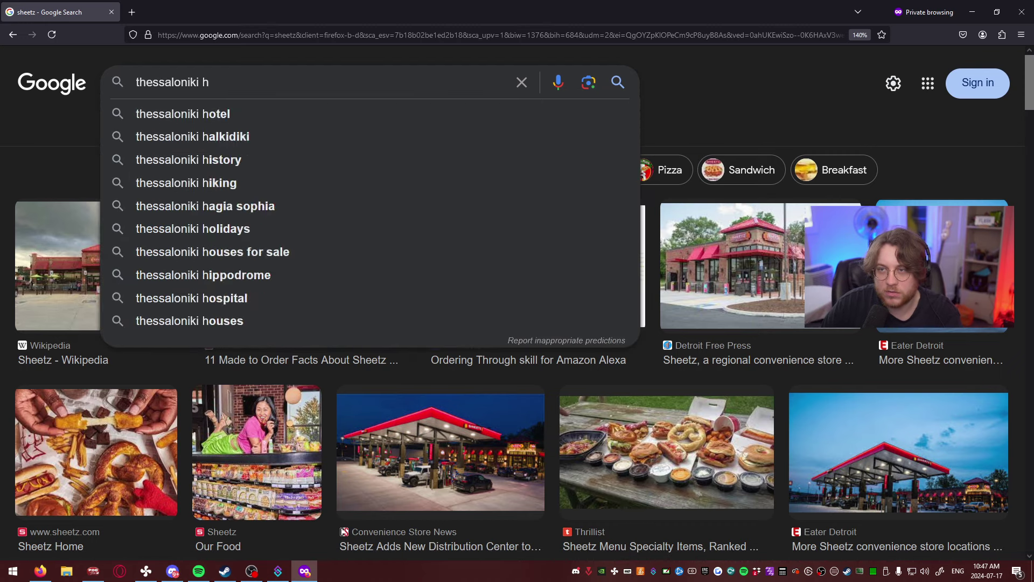
{"action": "type", "text": " gyros"}
{"action": "key", "text": "Return"}
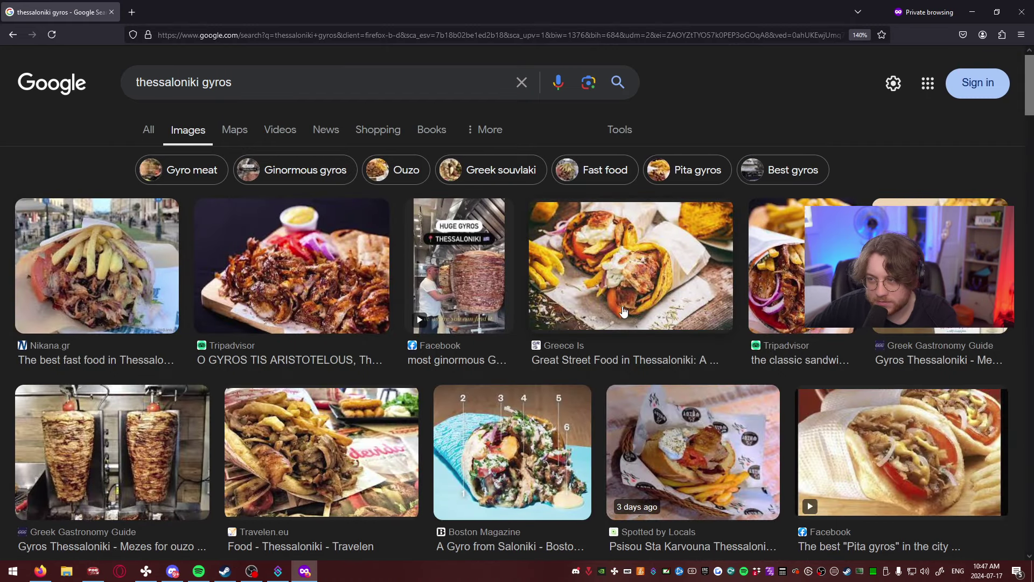
{"action": "left_click", "coordinate": [623, 312]}
{"action": "key", "text": "Left"}
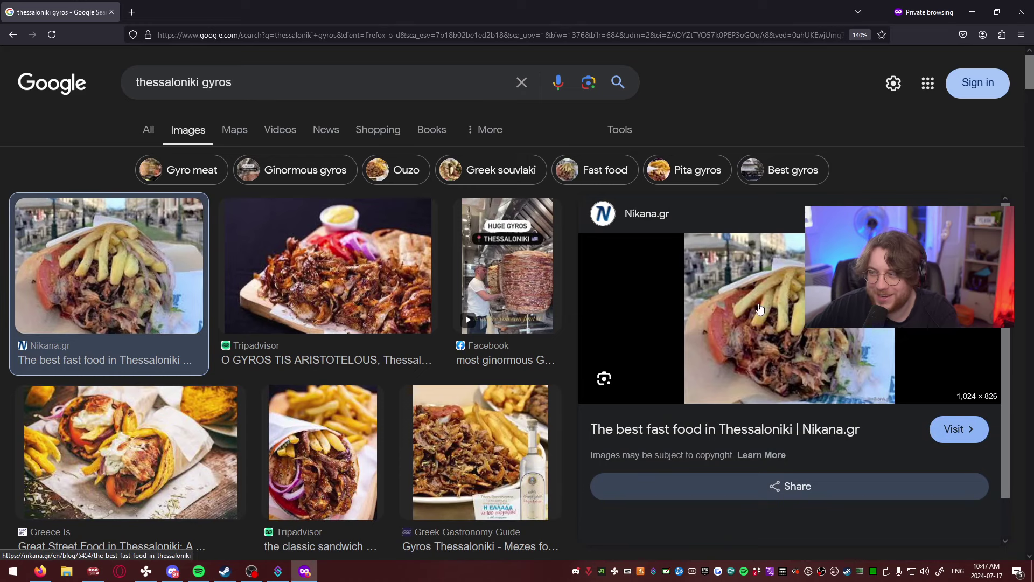
{"action": "key", "text": "Escape"}
{"action": "key", "text": "alt+Left"}
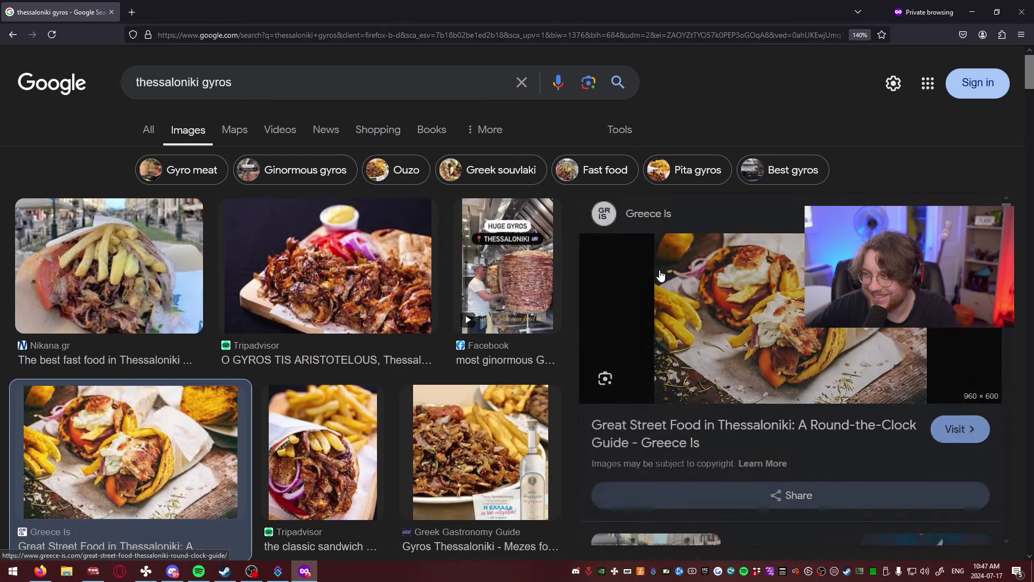
{"action": "key", "text": "alt+Left"}
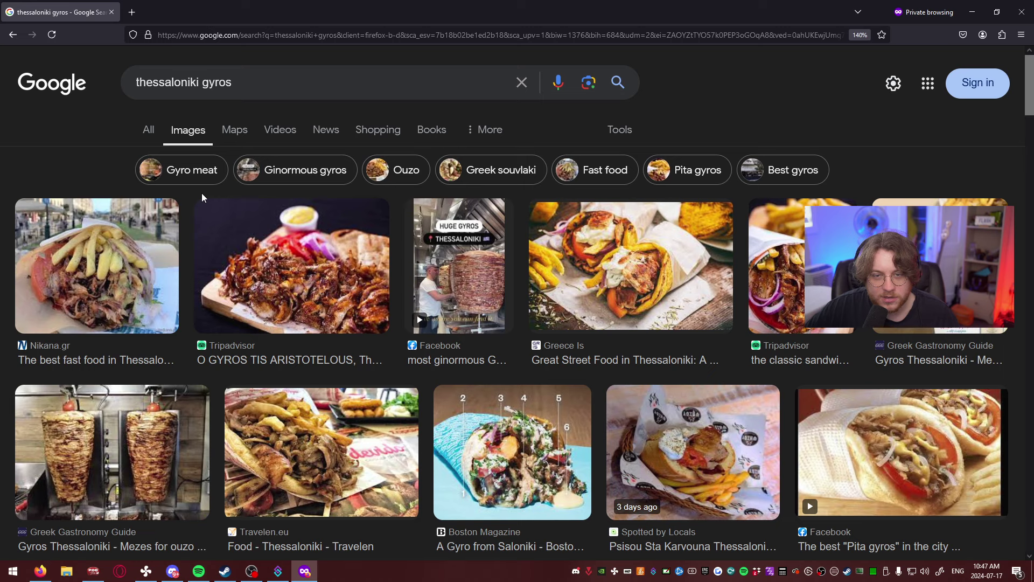
Search 'mos burger' and preview the Green Queen vegan burger photo.
{"action": "left_click", "coordinate": [259, 82]}
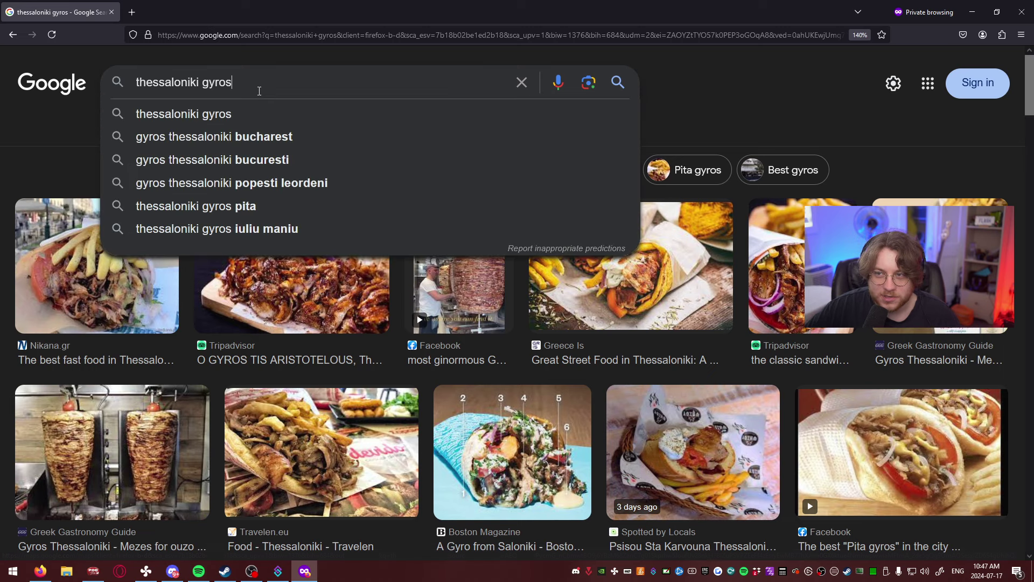
{"action": "triple_click", "coordinate": [259, 91]}
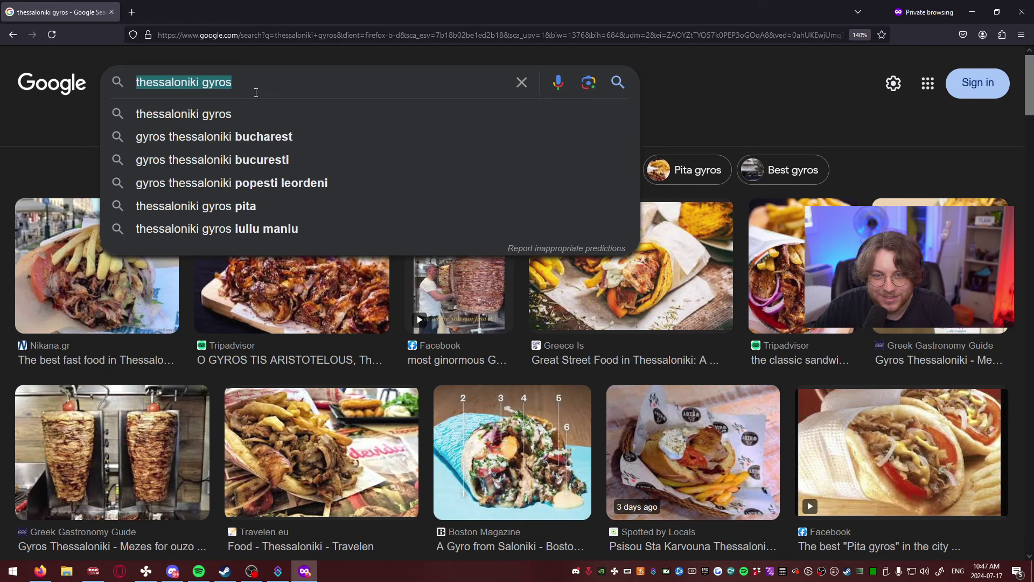
{"action": "type", "text": "mos burger"}
{"action": "key", "text": "Return"}
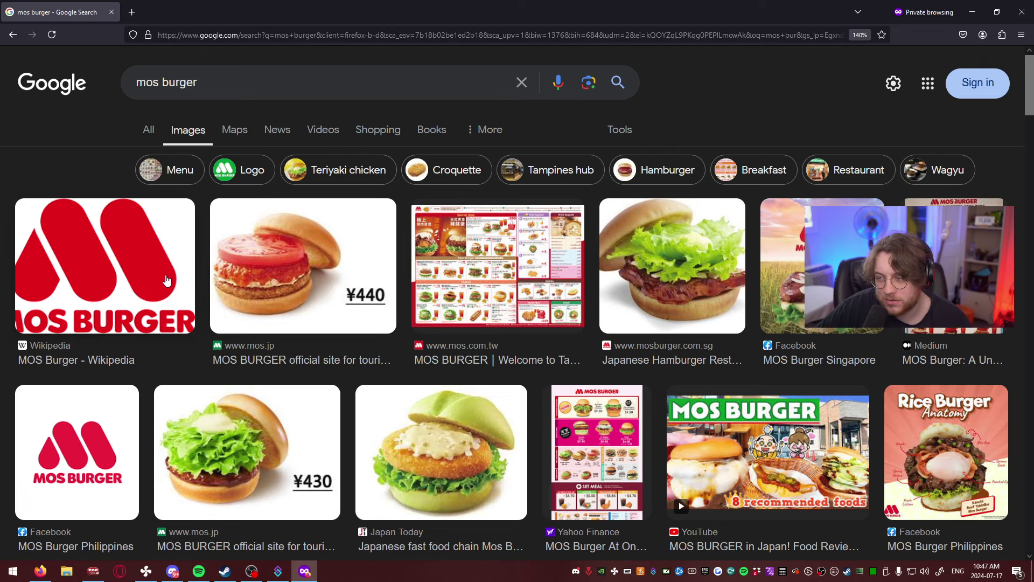
{"action": "scroll", "coordinate": [363, 332], "scroll_direction": "down", "scroll_amount": 2}
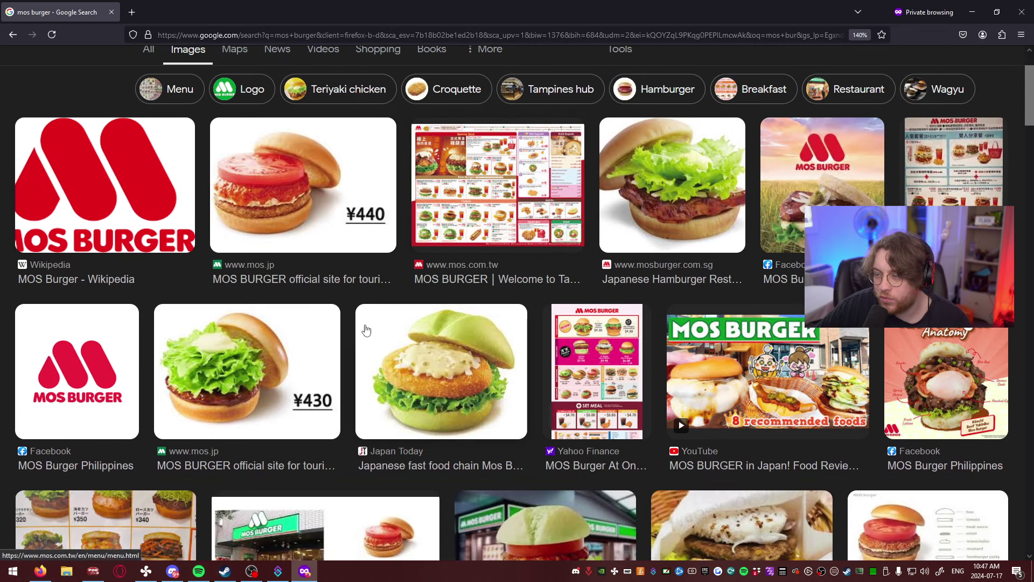
{"action": "scroll", "coordinate": [363, 332], "scroll_direction": "down", "scroll_amount": 3}
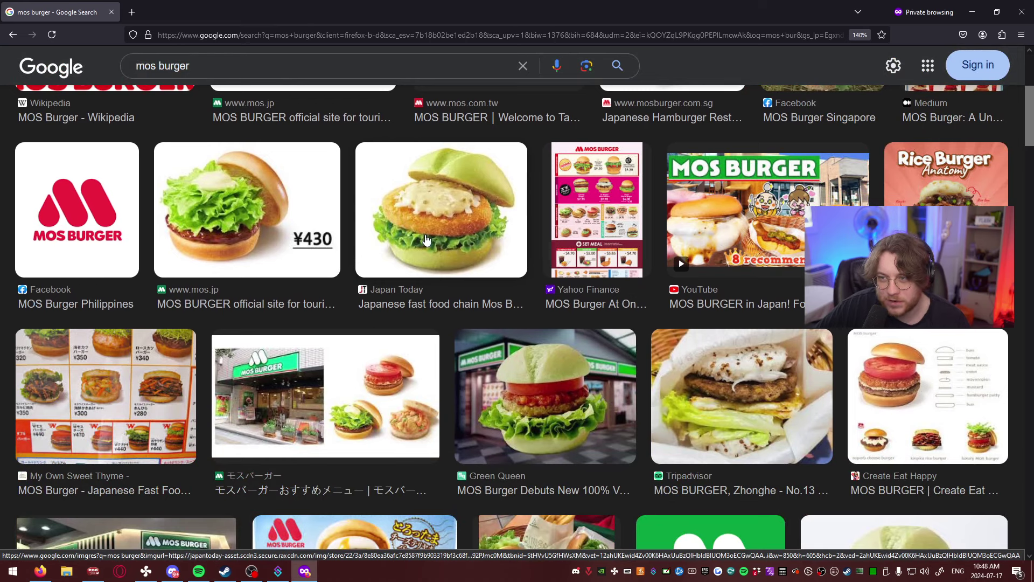
{"action": "left_click", "coordinate": [551, 398]}
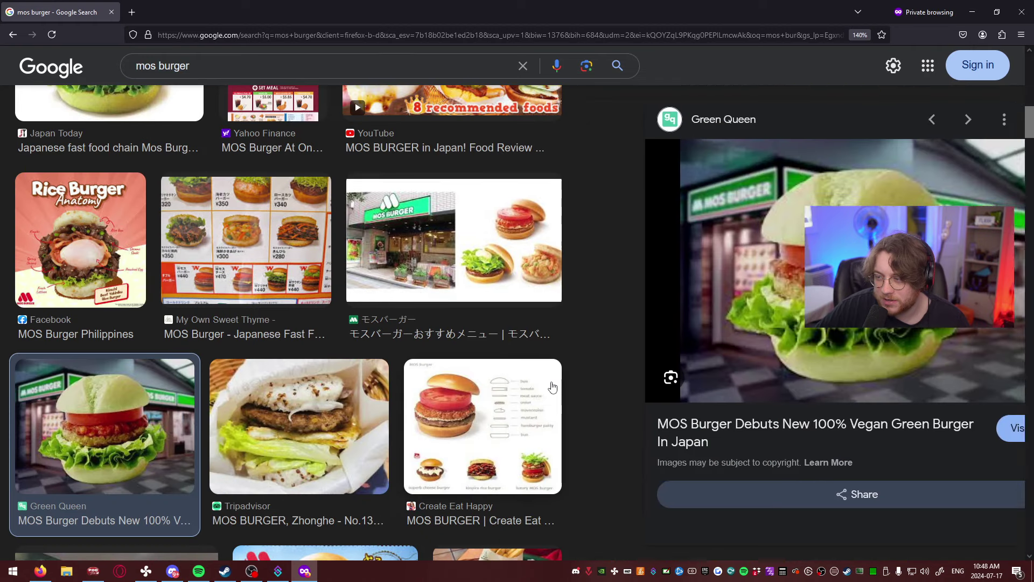
{"action": "left_click", "coordinate": [974, 120]}
{"action": "scroll", "coordinate": [814, 149], "scroll_direction": "down", "scroll_amount": 4}
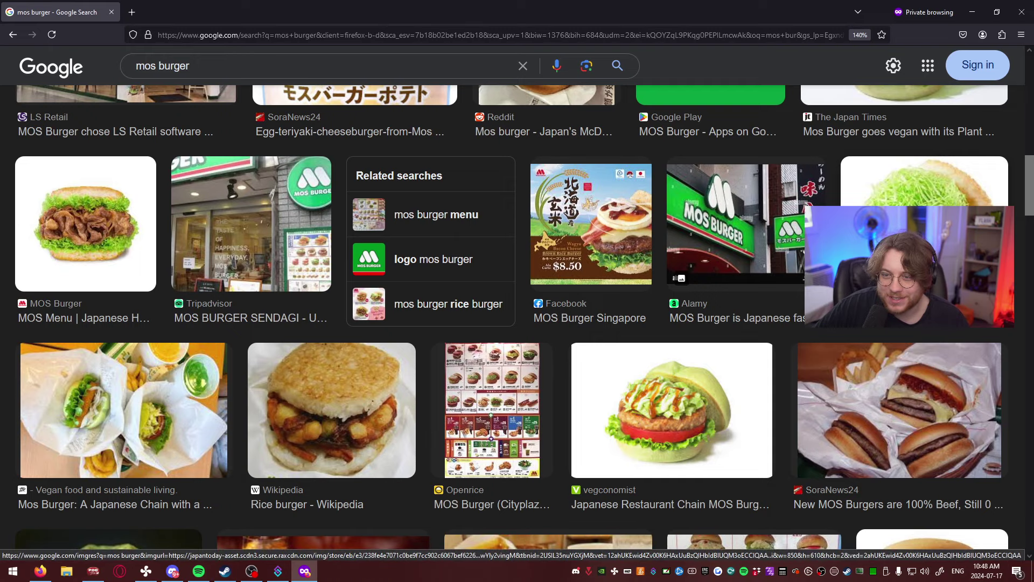
{"action": "scroll", "coordinate": [469, 267], "scroll_direction": "down", "scroll_amount": 3}
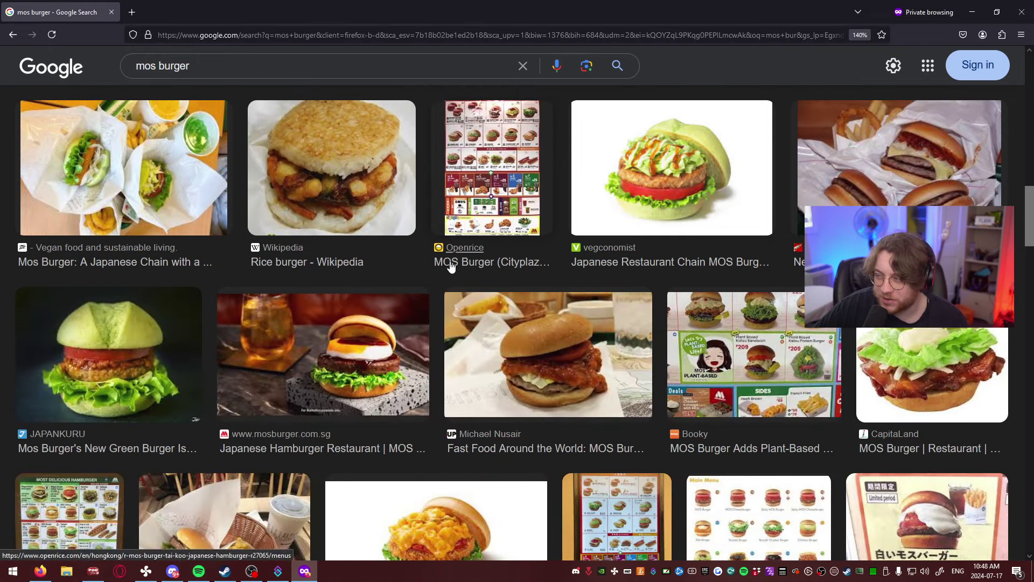
{"action": "scroll", "coordinate": [445, 258], "scroll_direction": "down", "scroll_amount": 4}
{"action": "scroll", "coordinate": [444, 258], "scroll_direction": "up", "scroll_amount": 5}
{"action": "scroll", "coordinate": [444, 257], "scroll_direction": "up", "scroll_amount": 5}
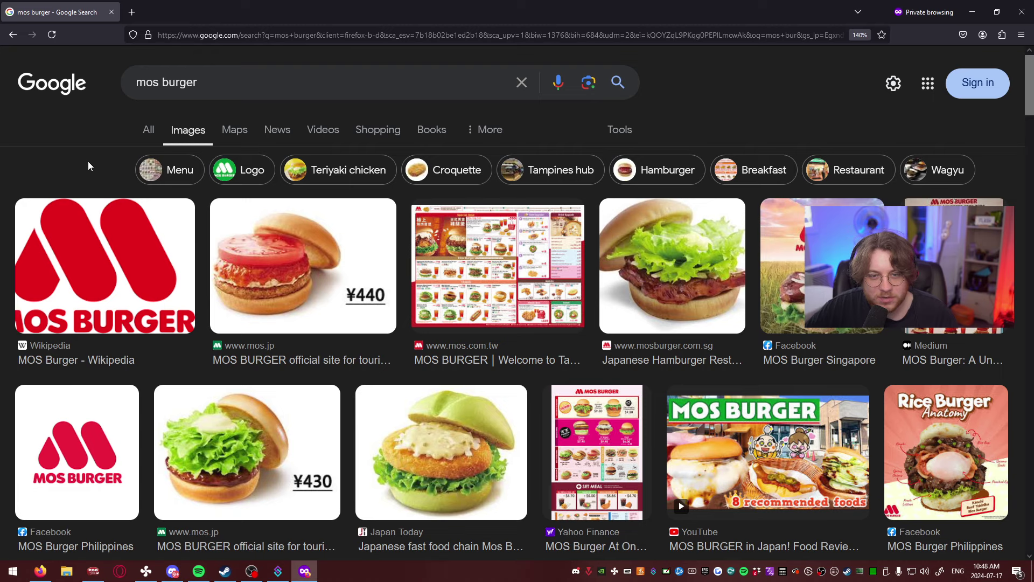
Search 'chickadilly', preview the Chick-a-Dilly Outlet photo, then re-search as 'chick a dilly'.
{"action": "triple_click", "coordinate": [195, 82]}
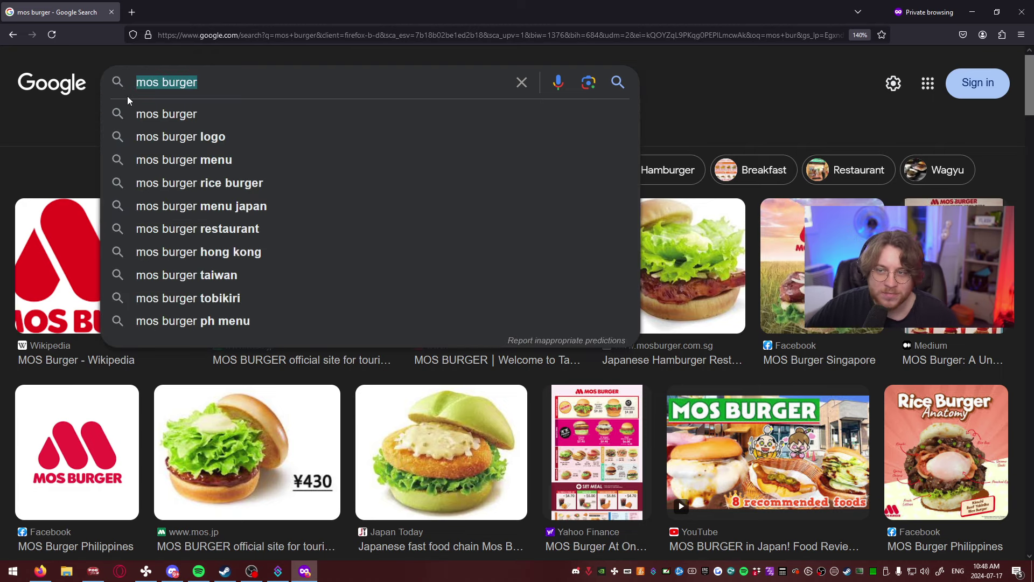
{"action": "type", "text": "cichicka"}
{"action": "type", "text": "dilly"}
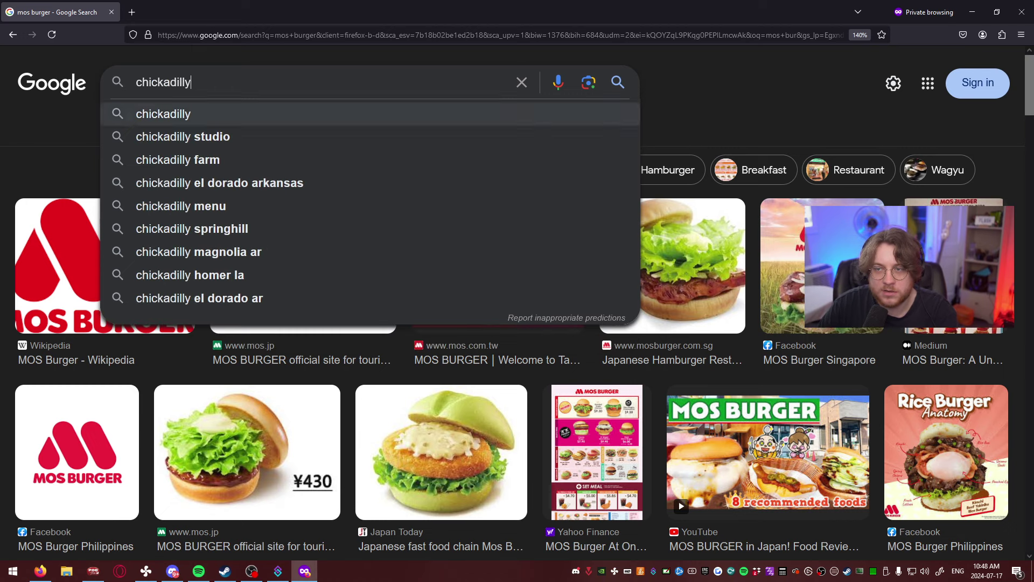
{"action": "key", "text": "Return"}
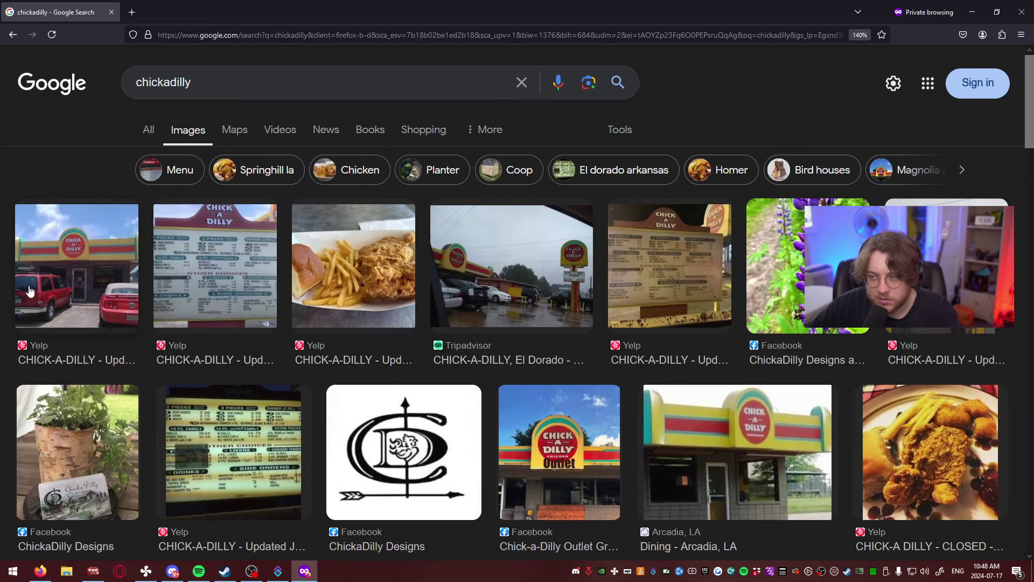
{"action": "scroll", "coordinate": [536, 285], "scroll_direction": "down", "scroll_amount": 2}
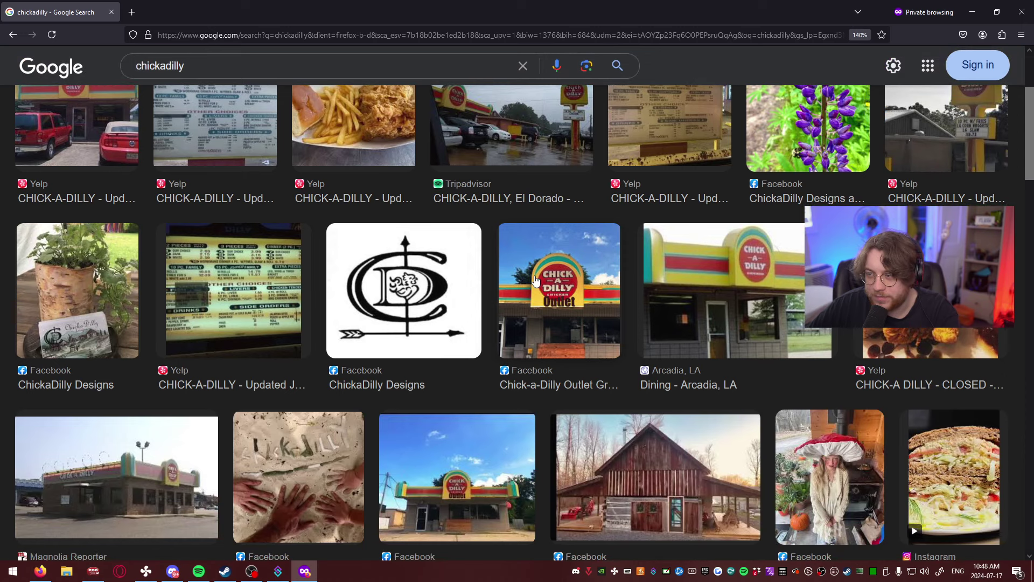
{"action": "left_click", "coordinate": [588, 281]}
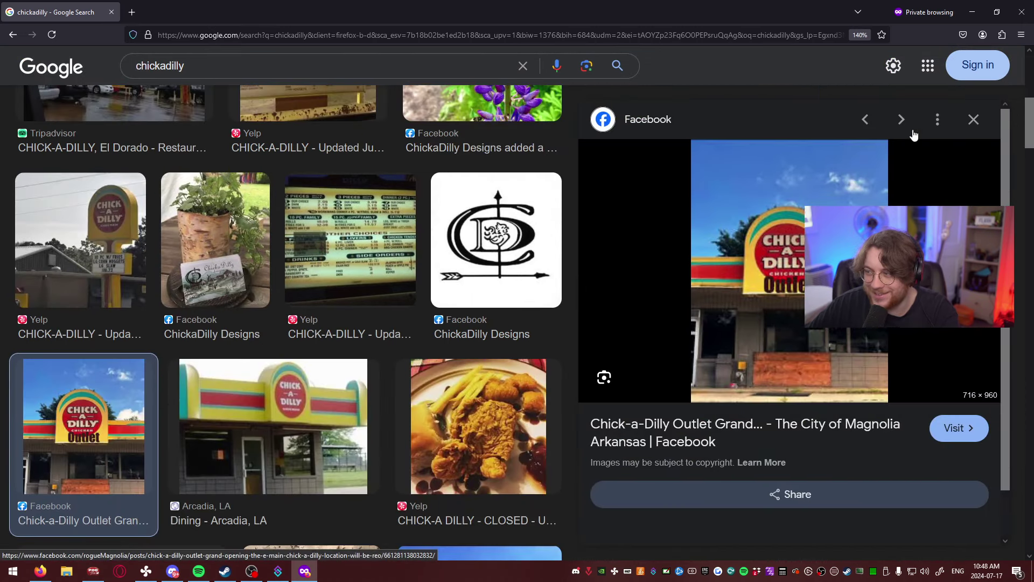
{"action": "left_click", "coordinate": [973, 119]}
{"action": "scroll", "coordinate": [714, 306], "scroll_direction": "down", "scroll_amount": 5}
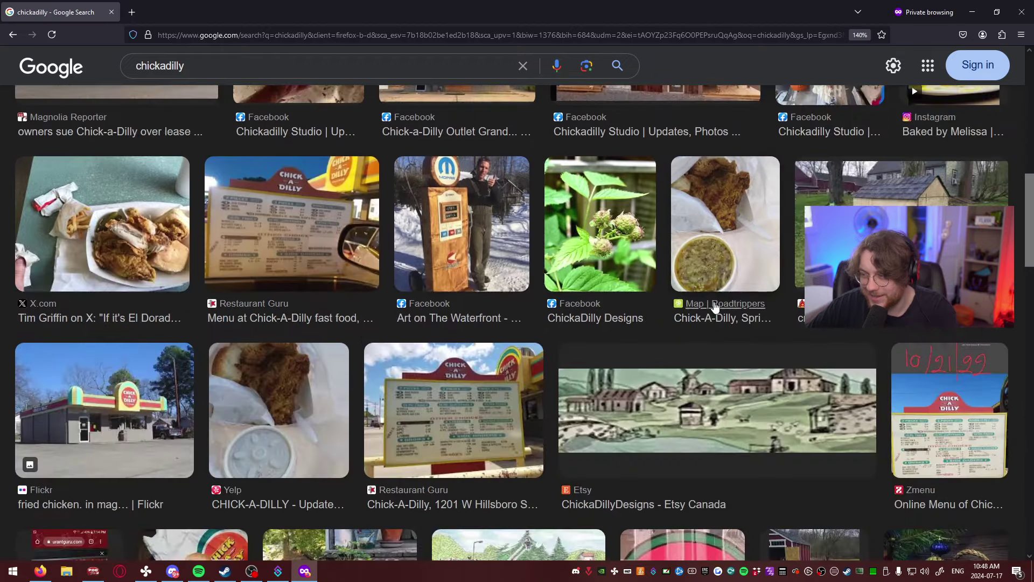
{"action": "scroll", "coordinate": [714, 306], "scroll_direction": "up", "scroll_amount": 10}
{"action": "left_click", "coordinate": [166, 65]}
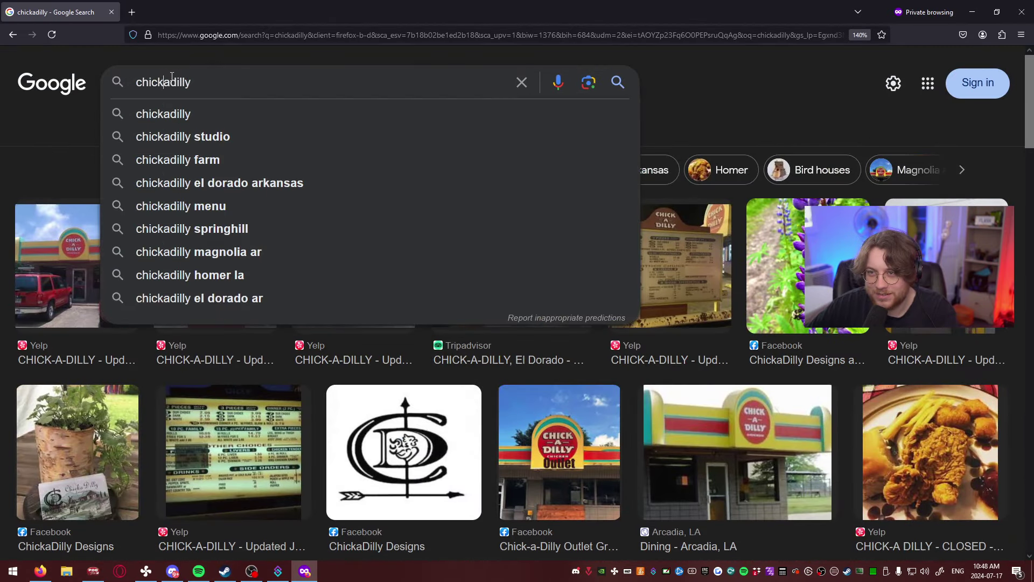
{"action": "key", "text": "Return"}
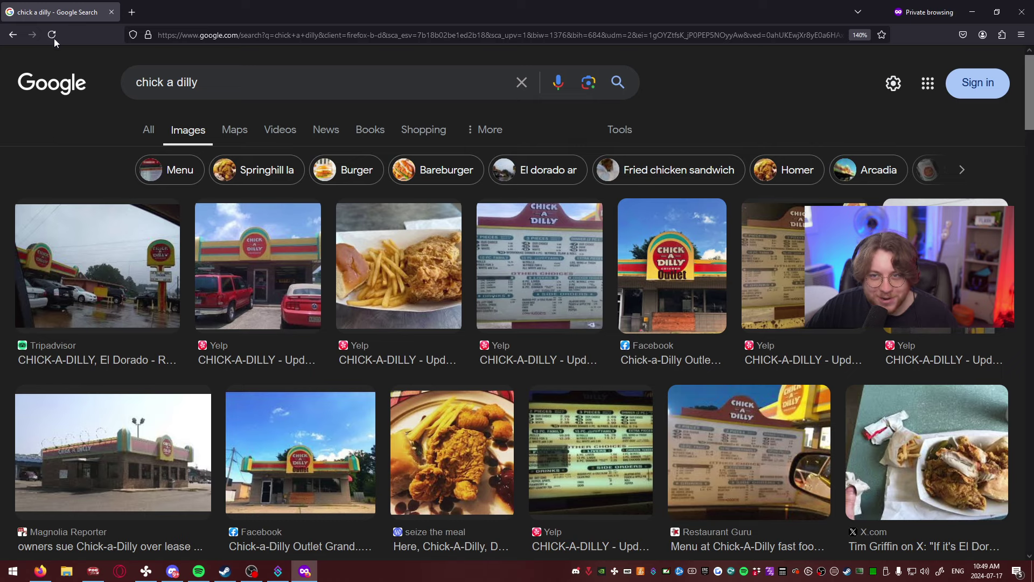
Return to the mos burger results and preview green-bun burgers, ending on Japan Today's soy sea burger.
{"action": "left_click", "coordinate": [13, 35]}
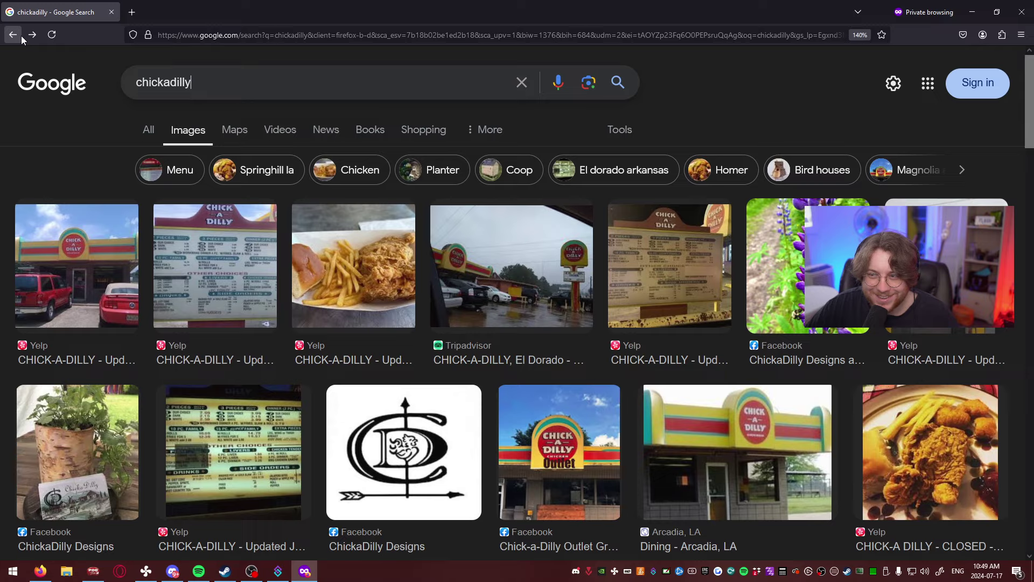
{"action": "left_click", "coordinate": [13, 35]}
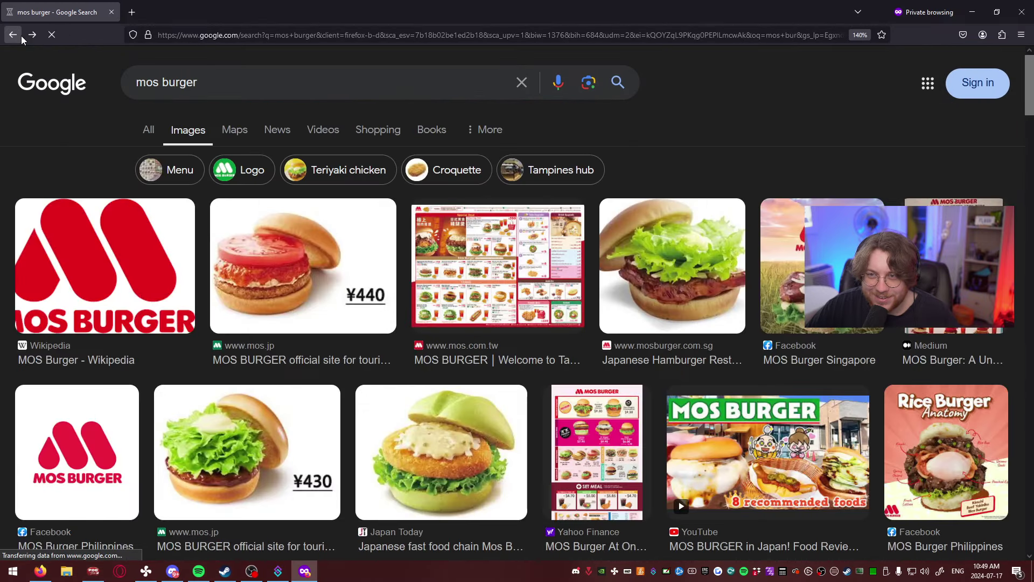
{"action": "scroll", "coordinate": [518, 371], "scroll_direction": "down", "scroll_amount": 2}
{"action": "scroll", "coordinate": [461, 414], "scroll_direction": "down", "scroll_amount": 3}
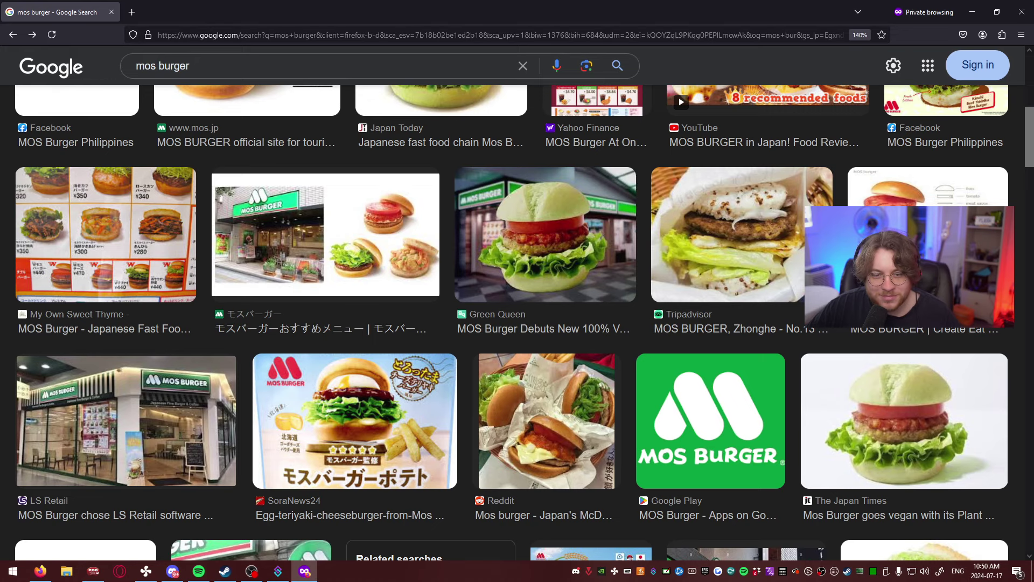
{"action": "scroll", "coordinate": [523, 329], "scroll_direction": "down", "scroll_amount": 2}
{"action": "scroll", "coordinate": [522, 330], "scroll_direction": "up", "scroll_amount": 2}
{"action": "left_click", "coordinate": [522, 329]}
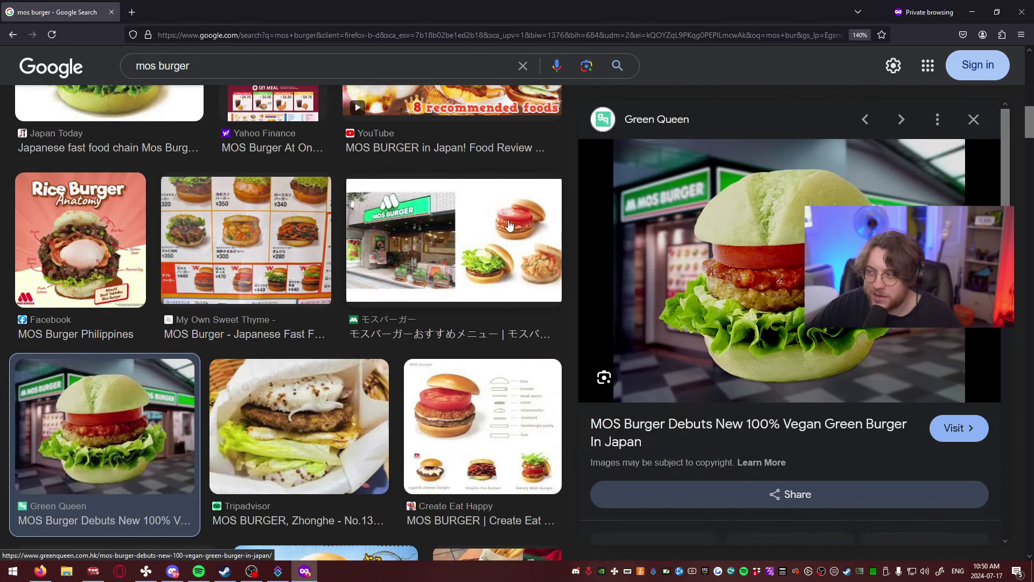
{"action": "left_click", "coordinate": [973, 118]}
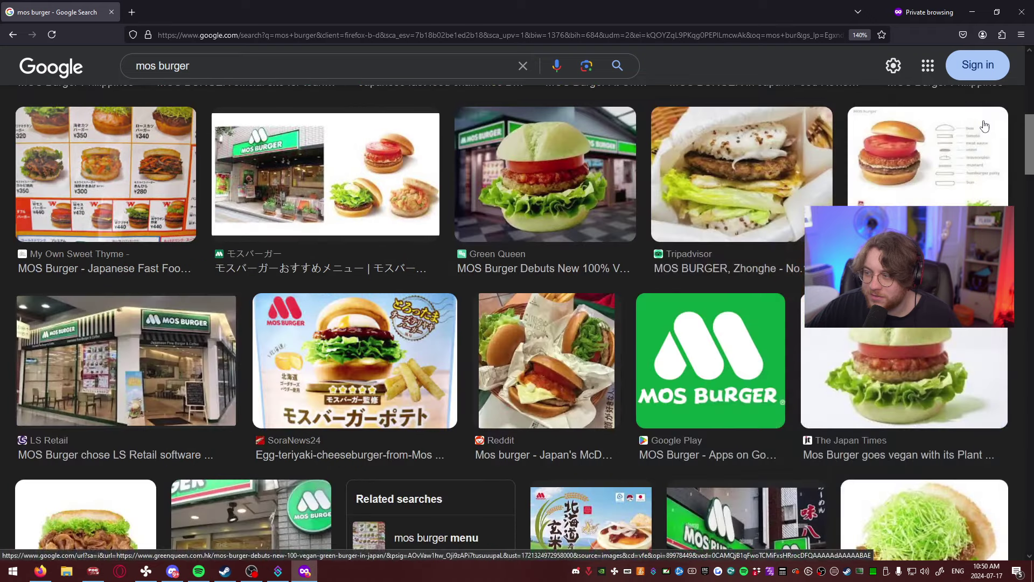
{"action": "left_click", "coordinate": [887, 378]}
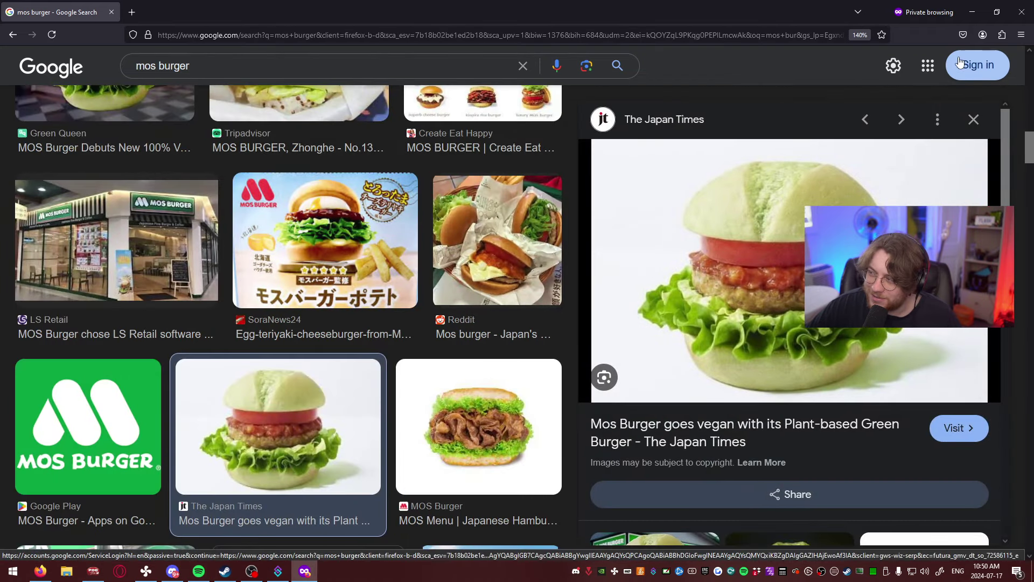
{"action": "left_click", "coordinate": [973, 119]}
{"action": "scroll", "coordinate": [590, 303], "scroll_direction": "up", "scroll_amount": 5}
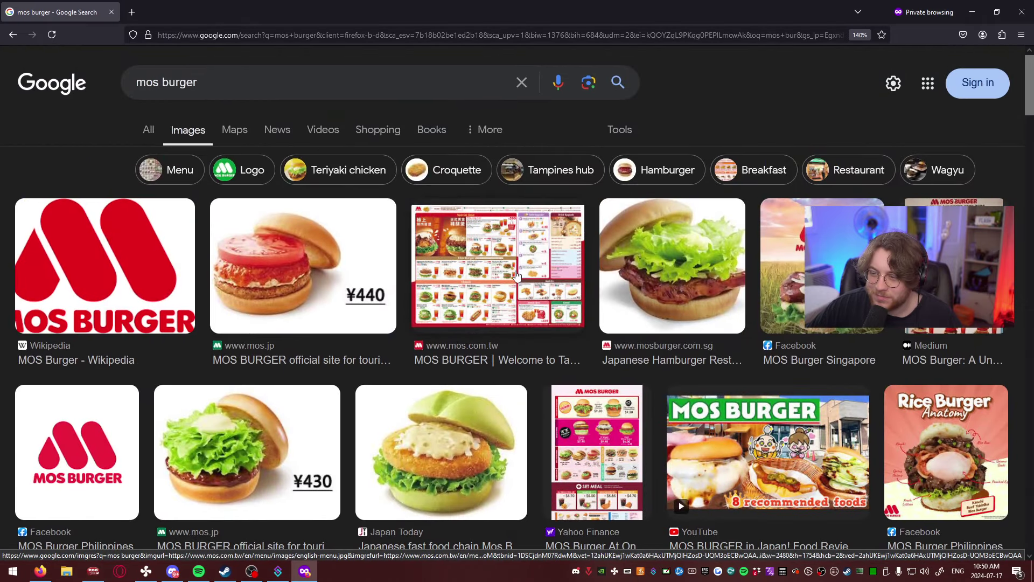
{"action": "left_click", "coordinate": [459, 432]}
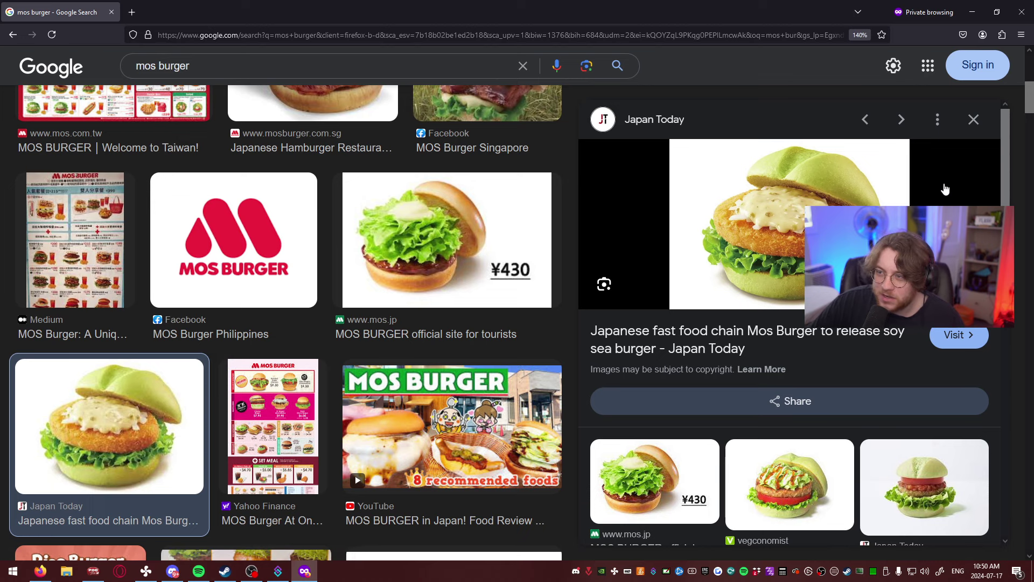
{"action": "scroll", "coordinate": [451, 236], "scroll_direction": "up", "scroll_amount": 5}
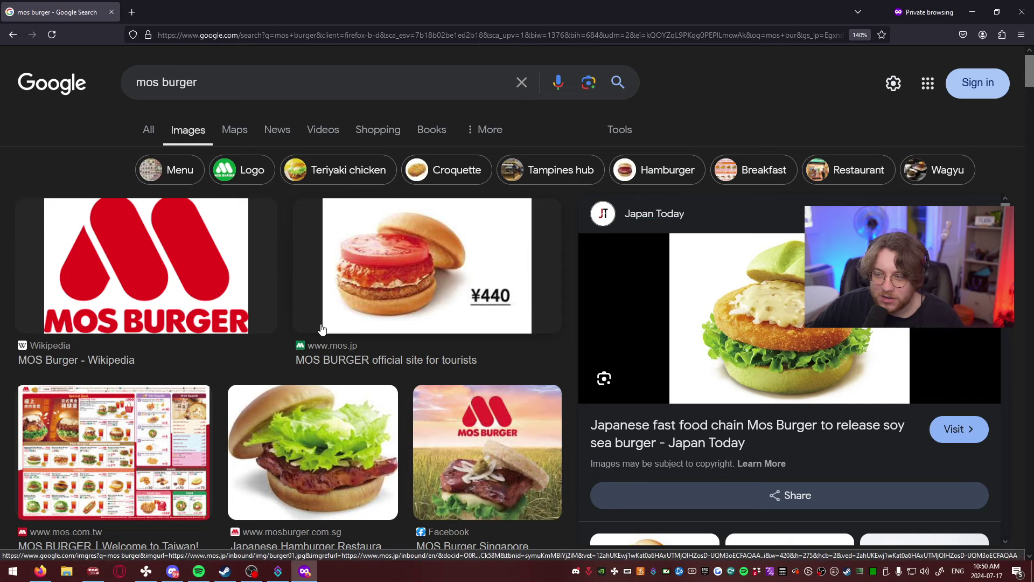
{"action": "scroll", "coordinate": [322, 329], "scroll_direction": "down", "scroll_amount": 2}
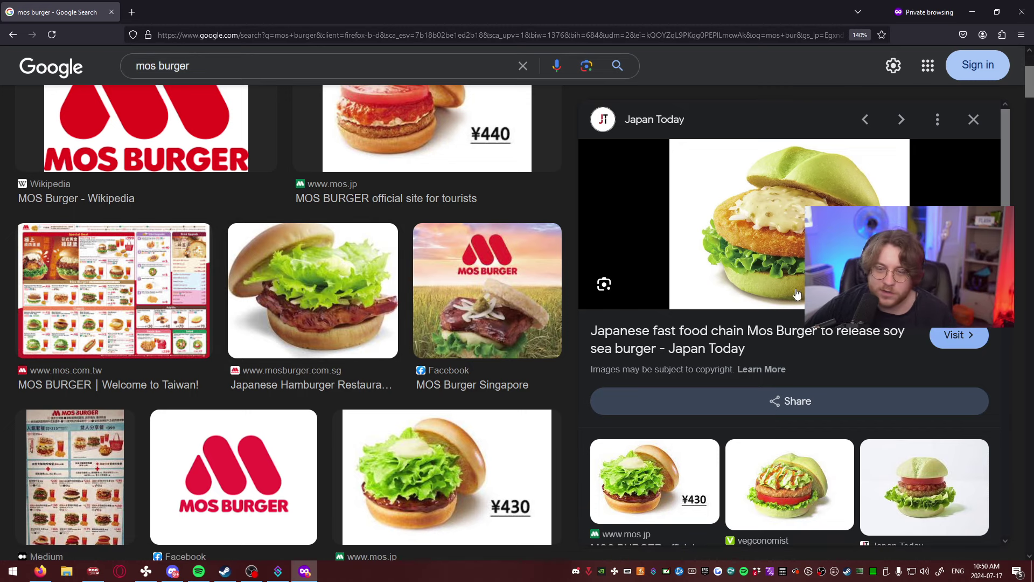
{"action": "scroll", "coordinate": [569, 298], "scroll_direction": "up", "scroll_amount": 4}
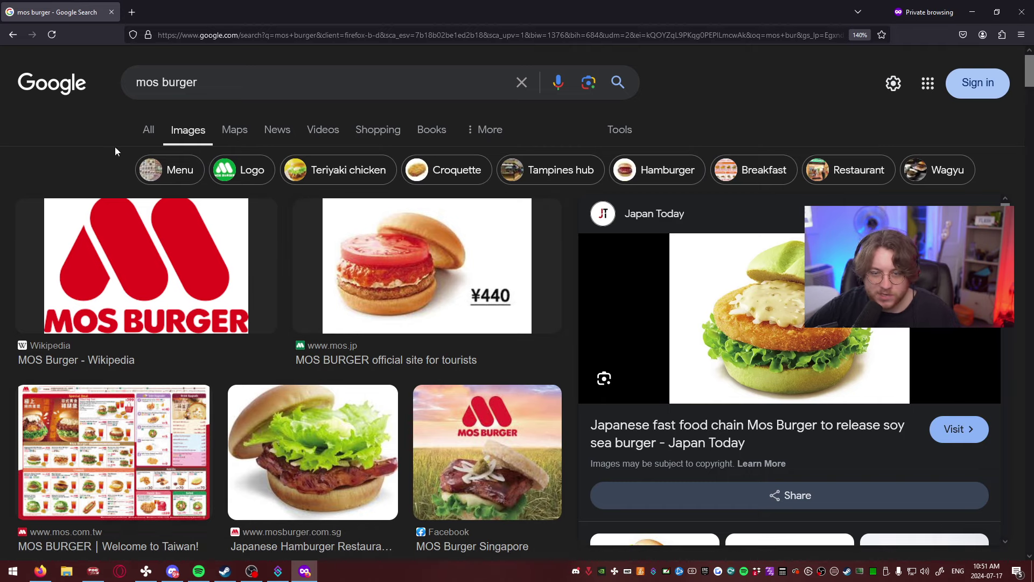
Search 'passkey', then run the 'passkey restaurant pueblo colorado' suggestion.
{"action": "left_click", "coordinate": [212, 84]}
{"action": "key", "text": "ctrl+a"}
{"action": "type", "text": "passkey"}
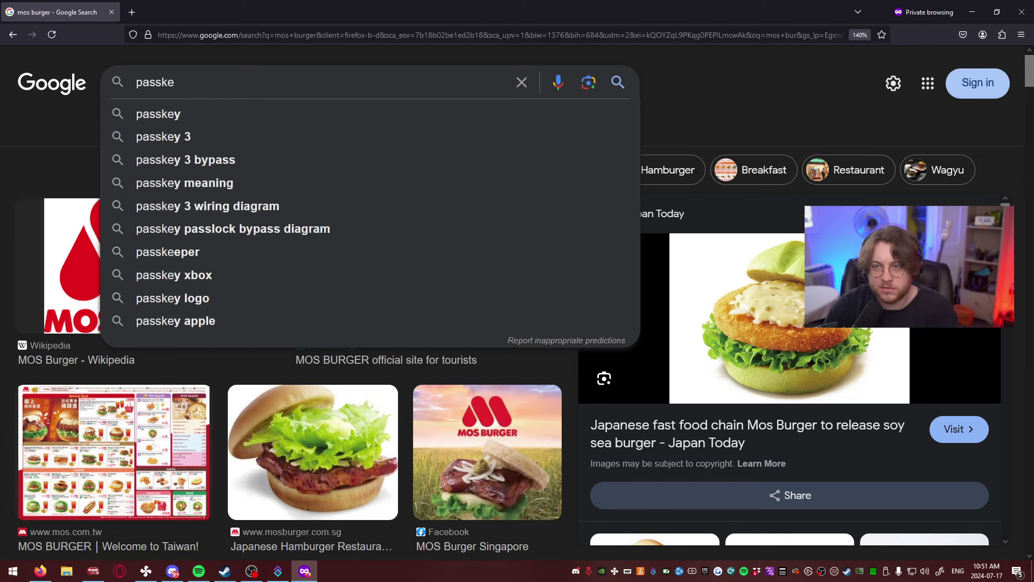
{"action": "key", "text": "Return"}
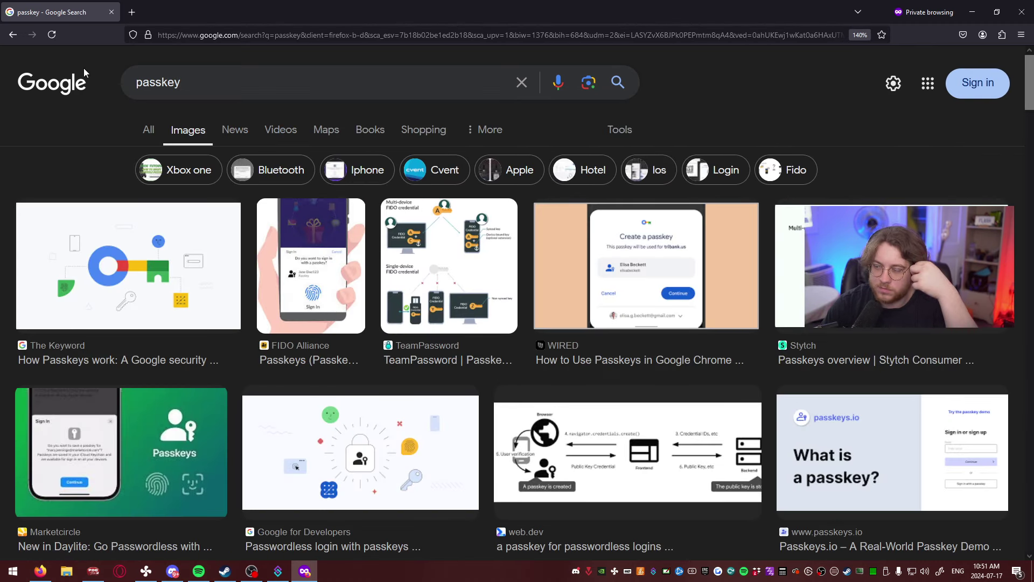
{"action": "left_click", "coordinate": [322, 81]}
{"action": "type", "text": "rest"}
{"action": "key", "text": "Down"}
{"action": "key", "text": "Down"}
{"action": "key", "text": "Return"}
Preview the Pass Key building, Pueblo Chieftain, DoorDash and Yelp burger photos.
{"action": "left_click", "coordinate": [115, 242]}
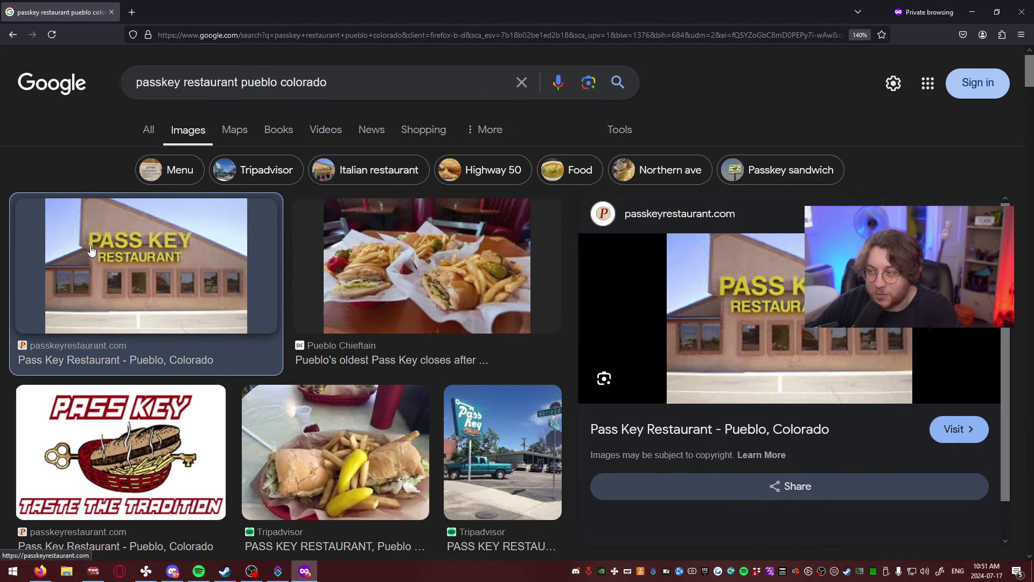
{"action": "key", "text": "Escape"}
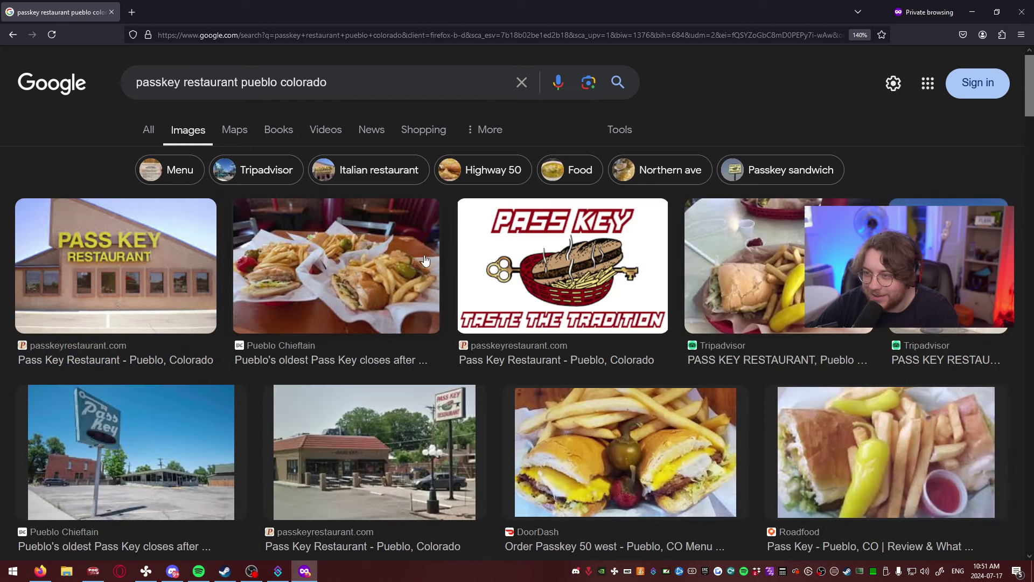
{"action": "left_click", "coordinate": [426, 263]}
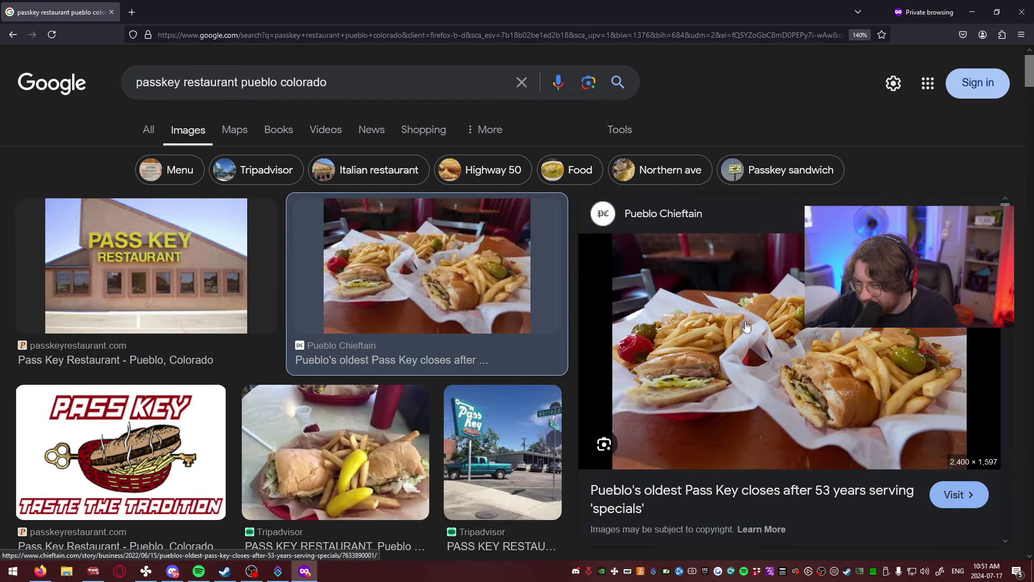
{"action": "key", "text": "Escape"}
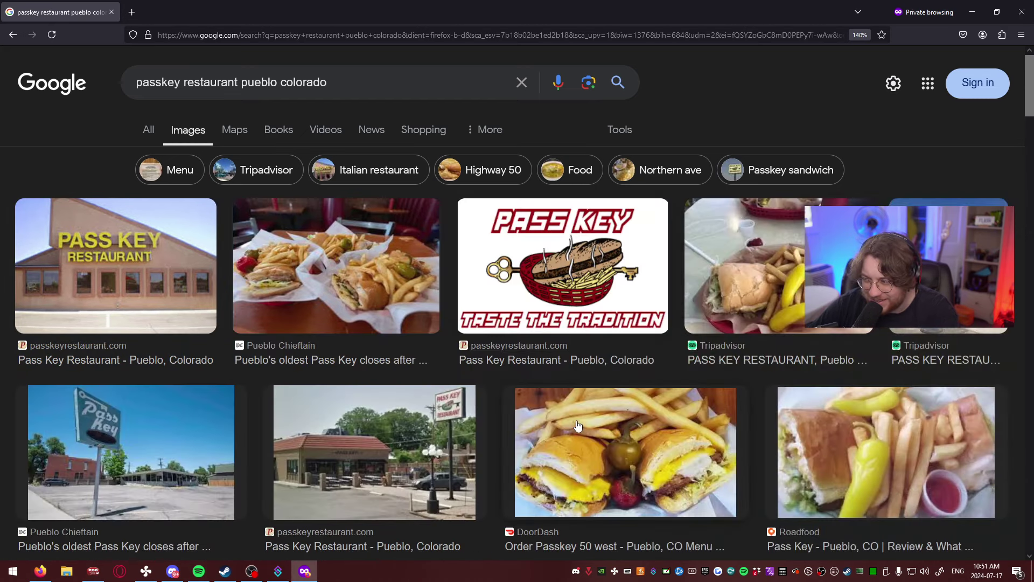
{"action": "left_click", "coordinate": [578, 426]}
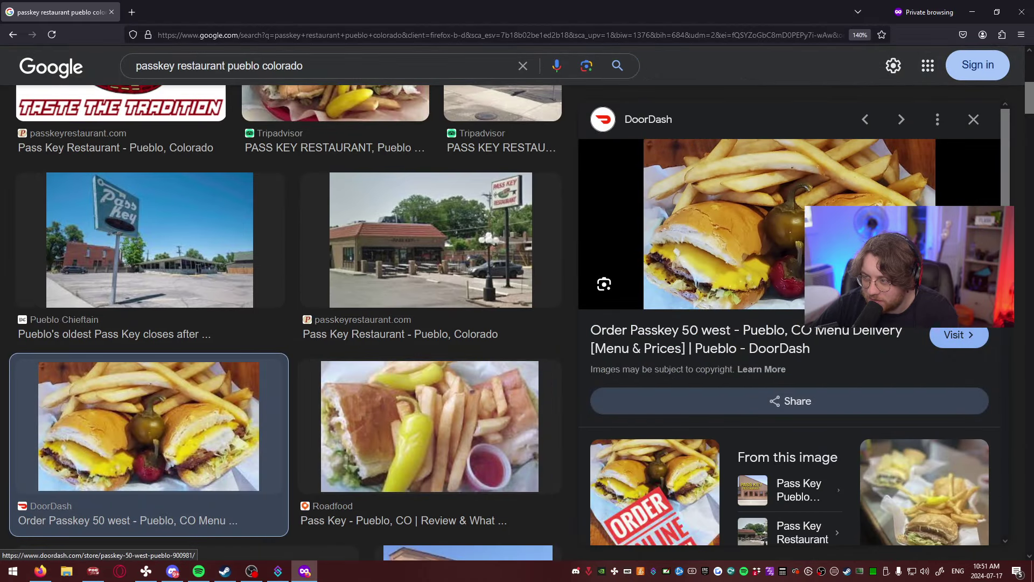
{"action": "left_click", "coordinate": [973, 119]}
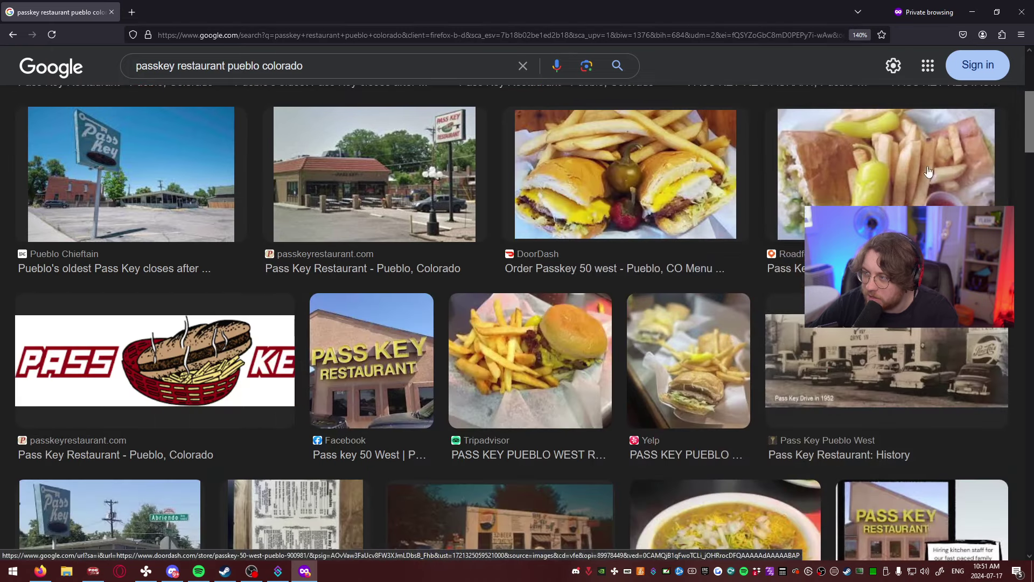
{"action": "left_click", "coordinate": [689, 361]}
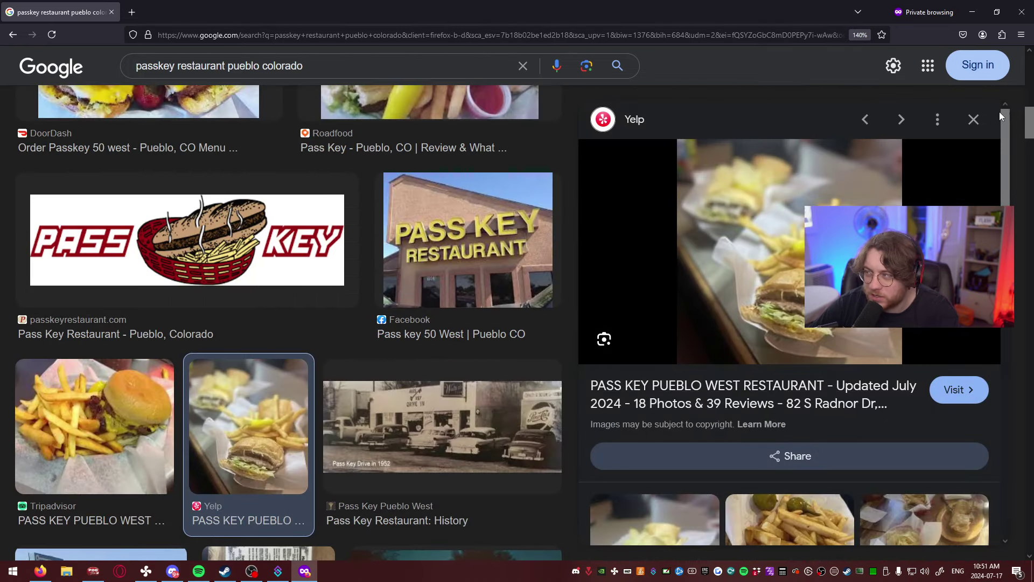
{"action": "left_click", "coordinate": [973, 119]}
{"action": "scroll", "coordinate": [723, 275], "scroll_direction": "down", "scroll_amount": 5}
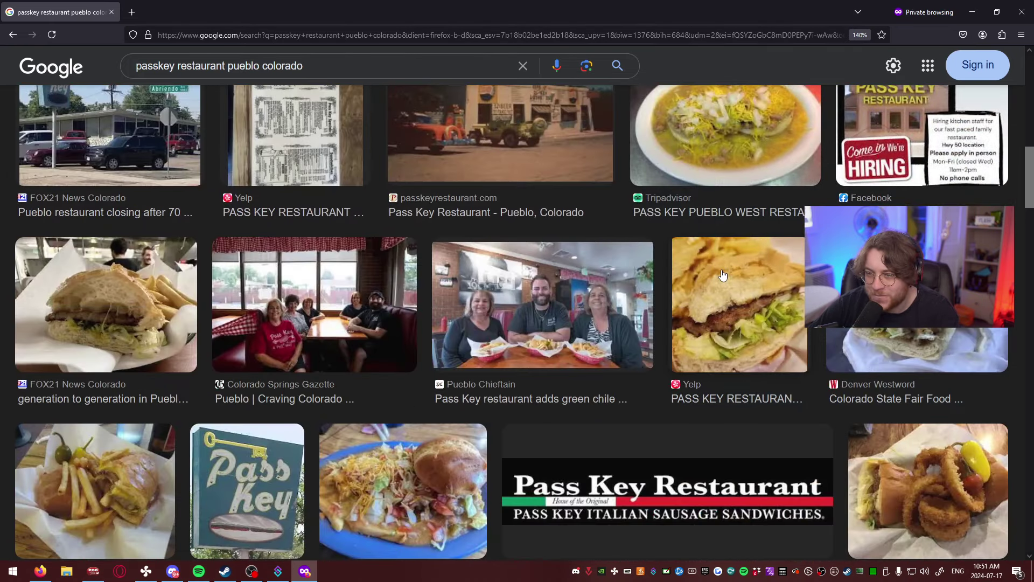
Preview the Yelp sandwich photo, then open Tripadvisor's green chile dish image in a new tab.
{"action": "left_click", "coordinate": [722, 275]}
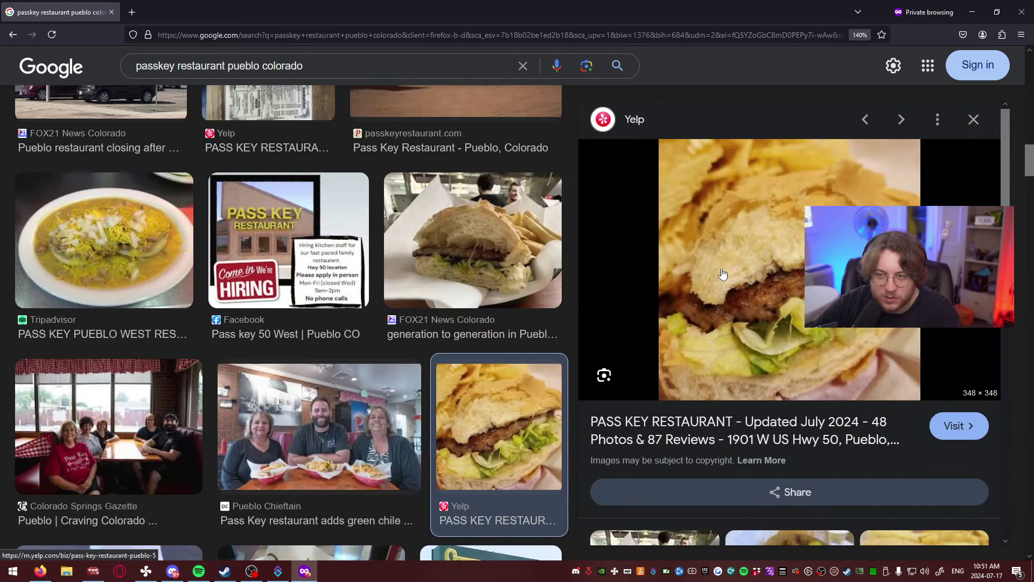
{"action": "left_click", "coordinate": [83, 220]}
{"action": "right_click", "coordinate": [703, 294]}
{"action": "left_click", "coordinate": [721, 425]}
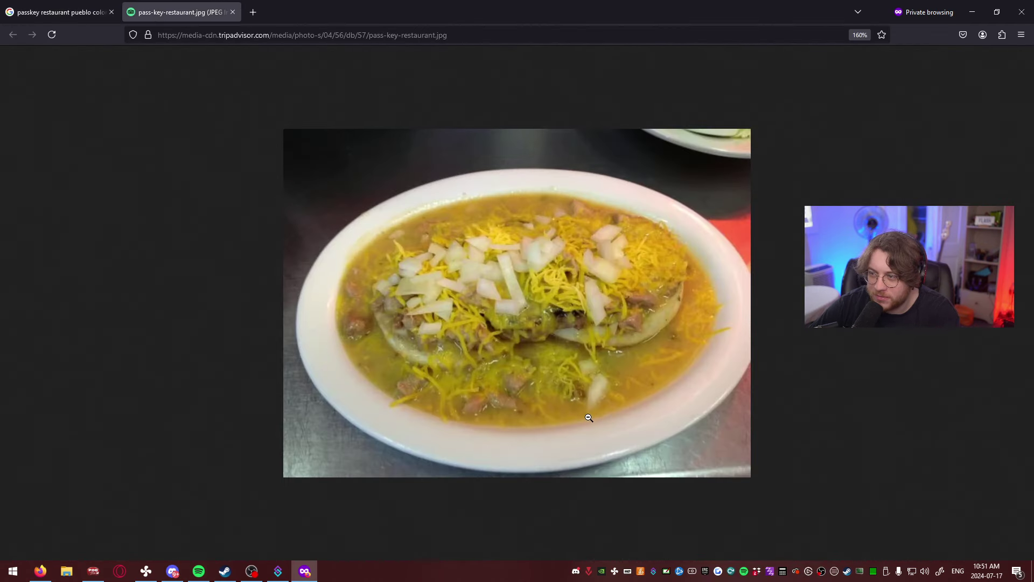
{"action": "scroll", "coordinate": [589, 418], "scroll_direction": "up", "scroll_amount": 3}
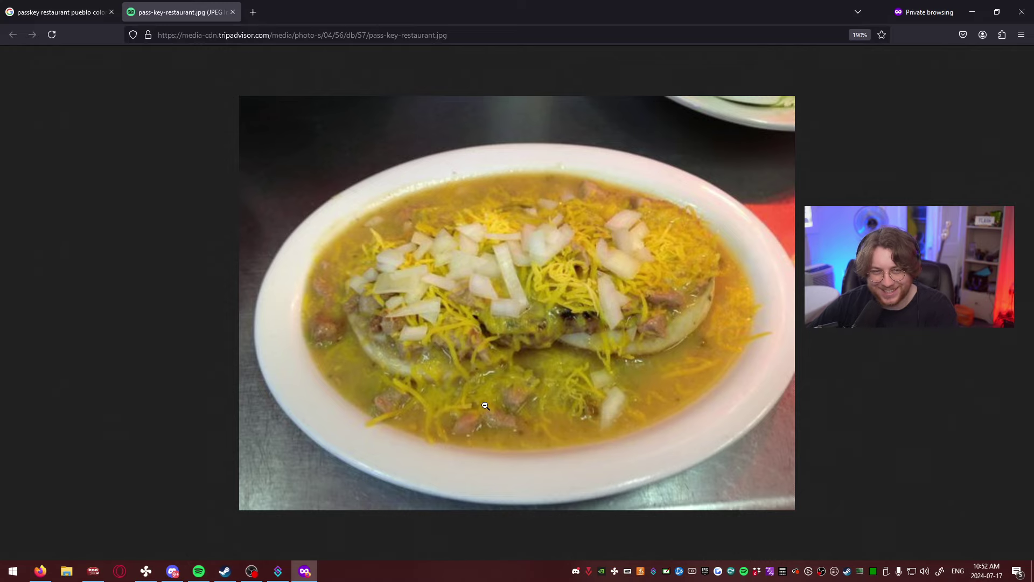
Switch back to the 'passkey restaurant pueblo colorado' Google Images tab.
{"action": "left_click", "coordinate": [56, 11]}
{"action": "scroll", "coordinate": [283, 283], "scroll_direction": "down", "scroll_amount": 3}
{"action": "scroll", "coordinate": [283, 283], "scroll_direction": "down", "scroll_amount": 2}
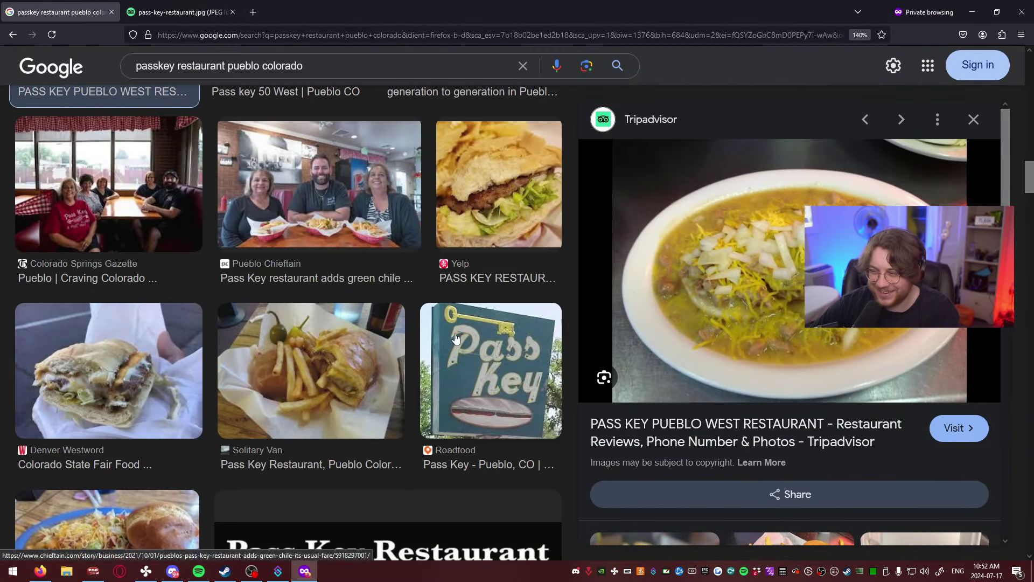
Page through Pass Key's Tripadvisor photo gallery to the Sloppers dish, then close that tab.
{"action": "left_click", "coordinate": [670, 441]}
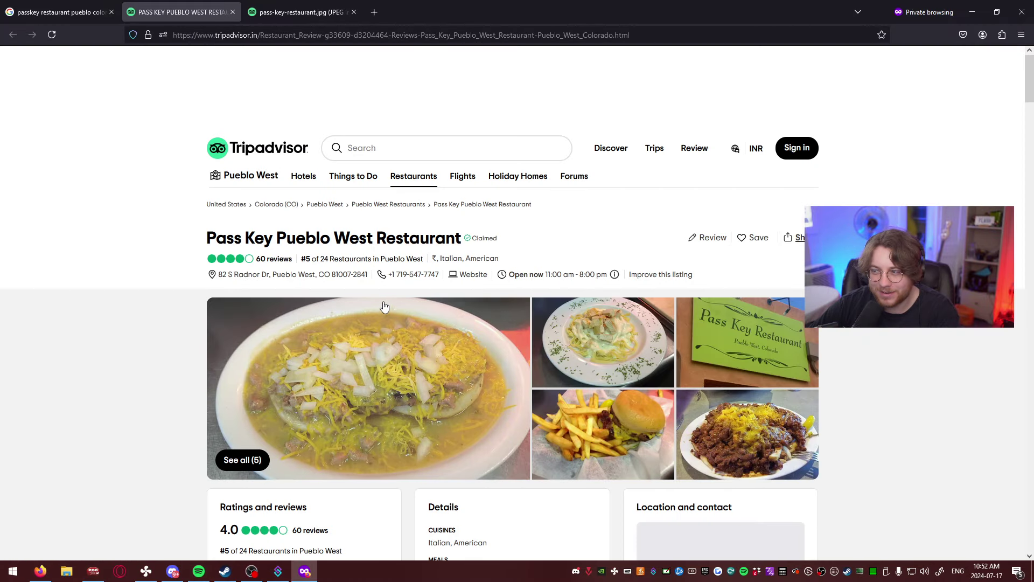
{"action": "scroll", "coordinate": [289, 331], "scroll_direction": "down", "scroll_amount": 2}
{"action": "scroll", "coordinate": [288, 331], "scroll_direction": "down", "scroll_amount": 2}
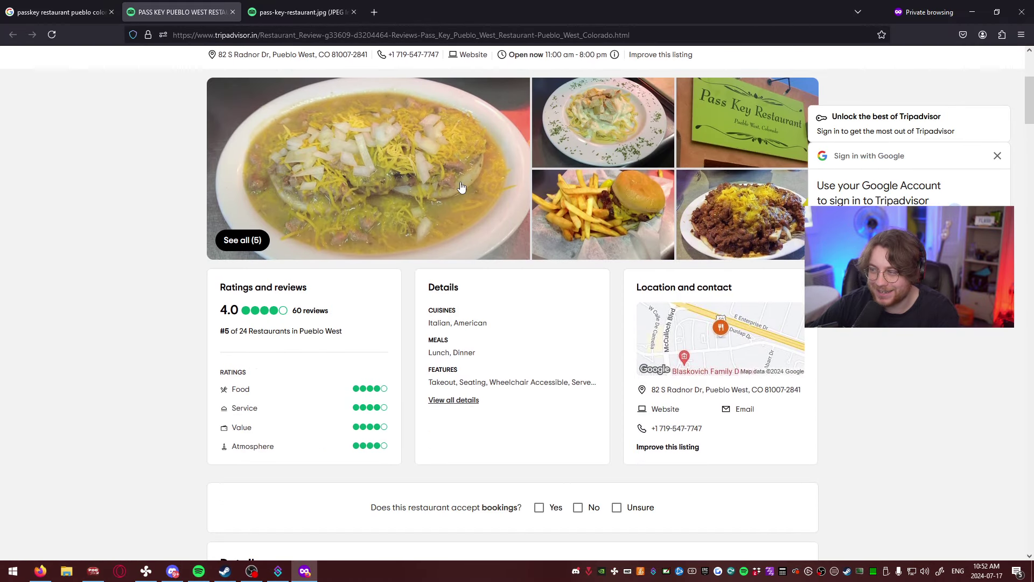
{"action": "scroll", "coordinate": [412, 225], "scroll_direction": "up", "scroll_amount": 1}
{"action": "left_click", "coordinate": [517, 194]}
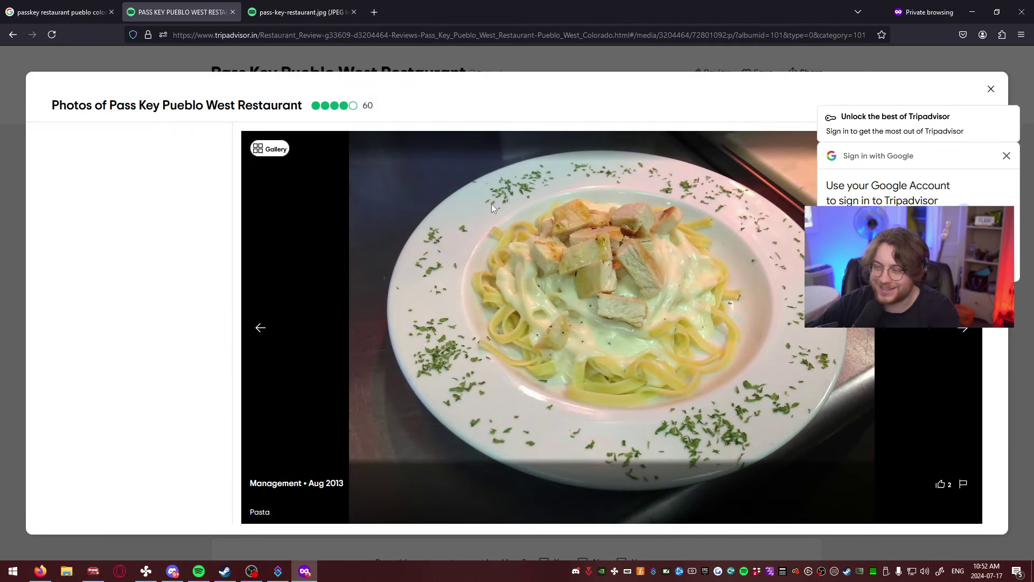
{"action": "key", "text": "Right"}
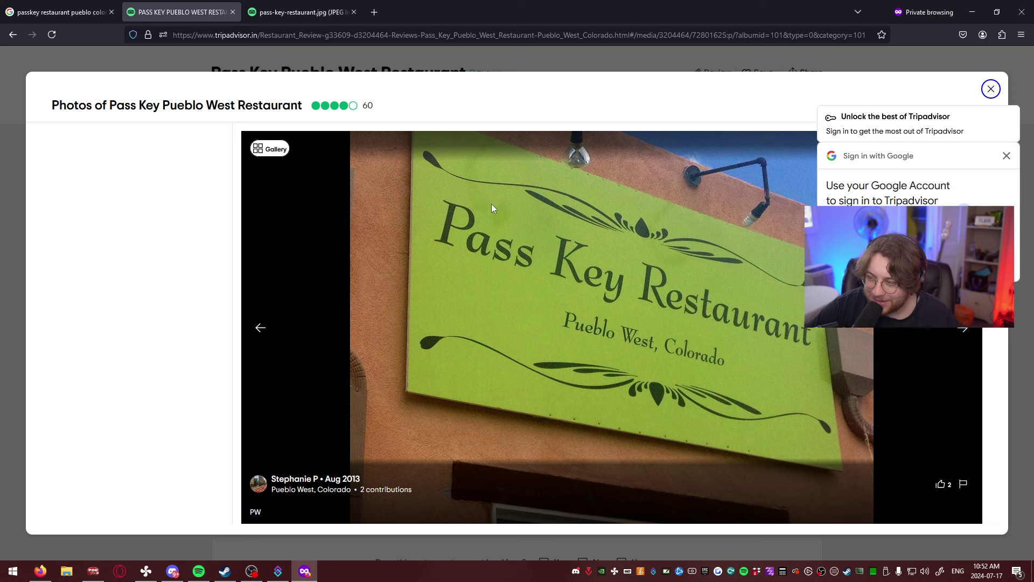
{"action": "key", "text": "Right"}
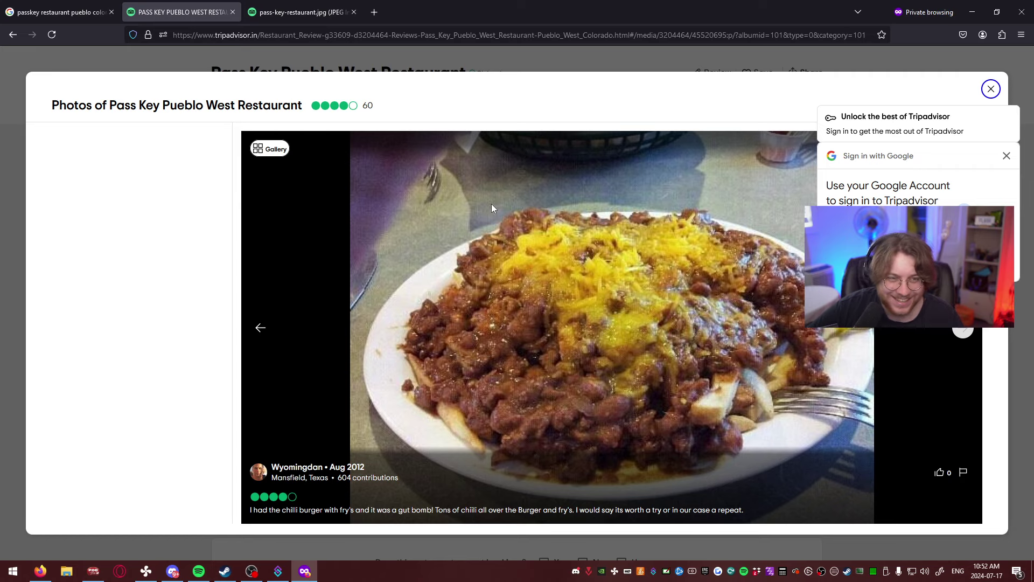
{"action": "key", "text": "Right"}
{"action": "key", "text": "Left"}
{"action": "key", "text": "Right"}
{"action": "key", "text": "Right"}
{"action": "key", "text": "Left"}
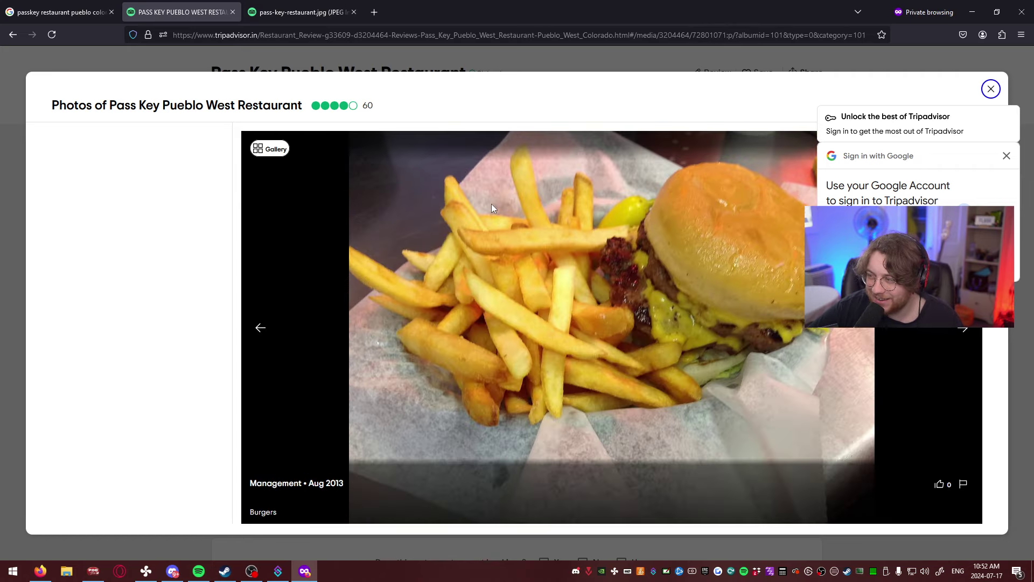
{"action": "key", "text": "Right"}
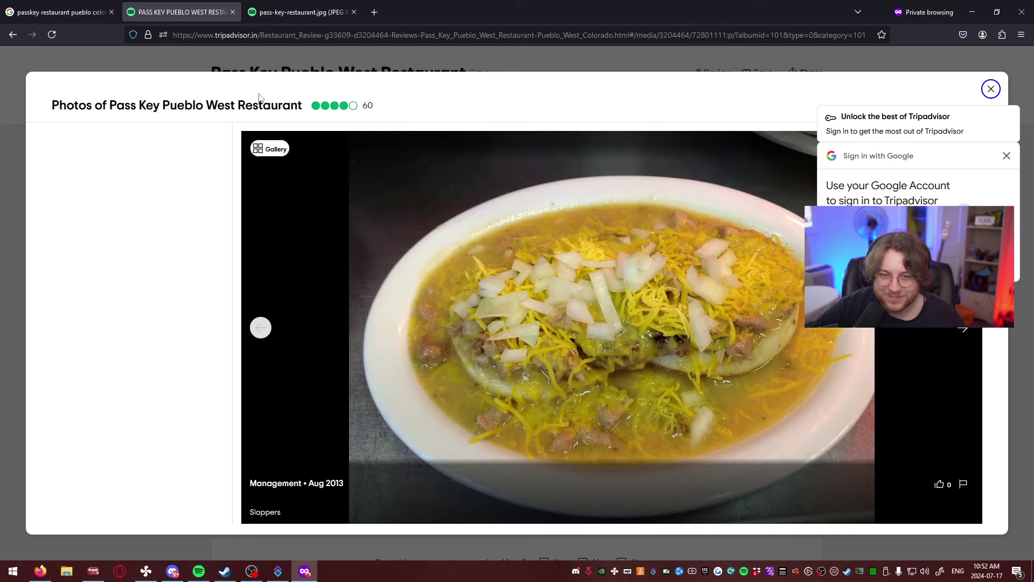
{"action": "left_click", "coordinate": [235, 12]}
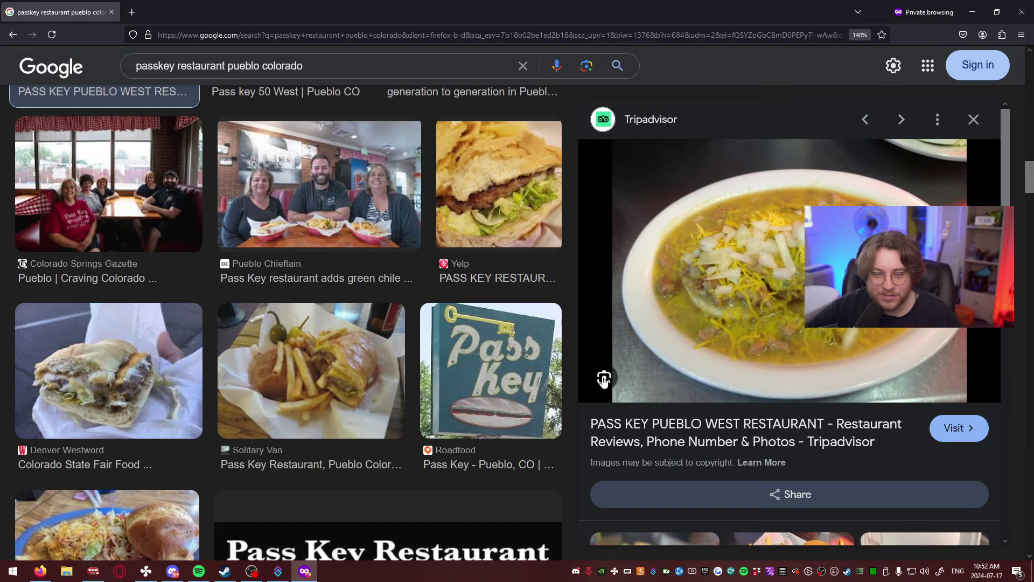
Open the Sloppers preview image in its own new tab and switch to it.
{"action": "right_click", "coordinate": [845, 206]}
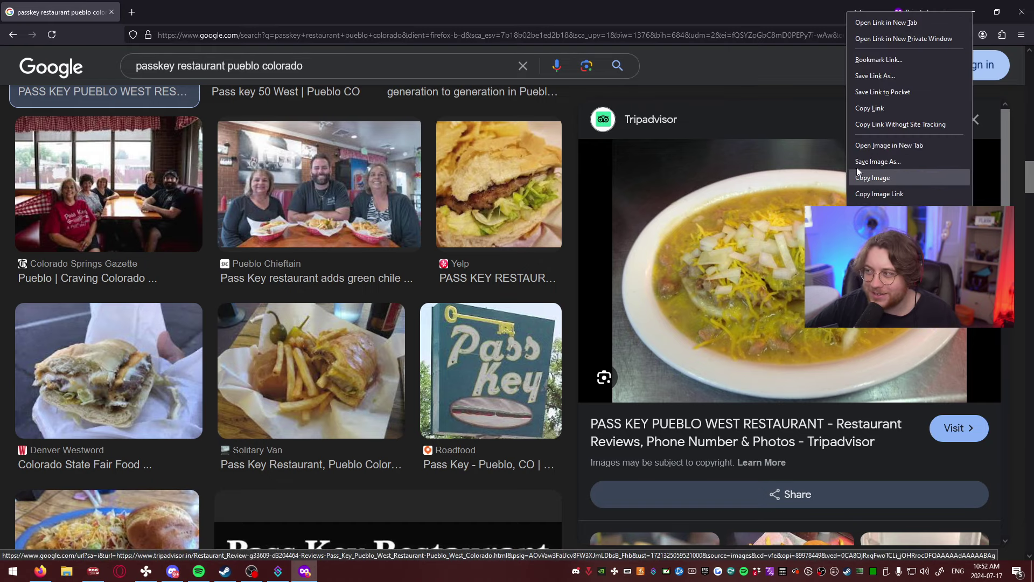
{"action": "left_click", "coordinate": [897, 158]}
{"action": "left_click", "coordinate": [186, 11]}
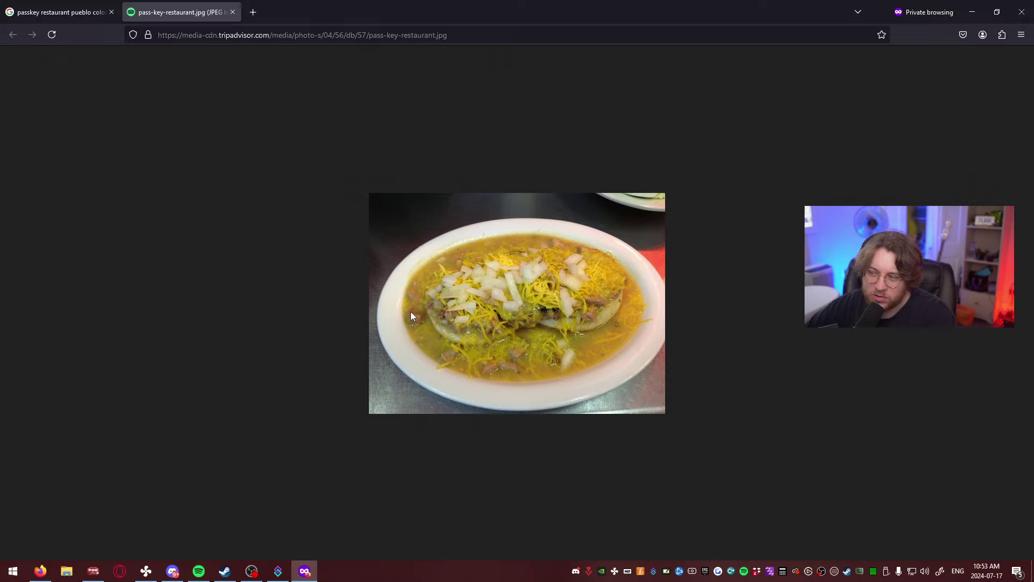
{"action": "scroll", "coordinate": [551, 384], "scroll_direction": "up", "scroll_amount": 5}
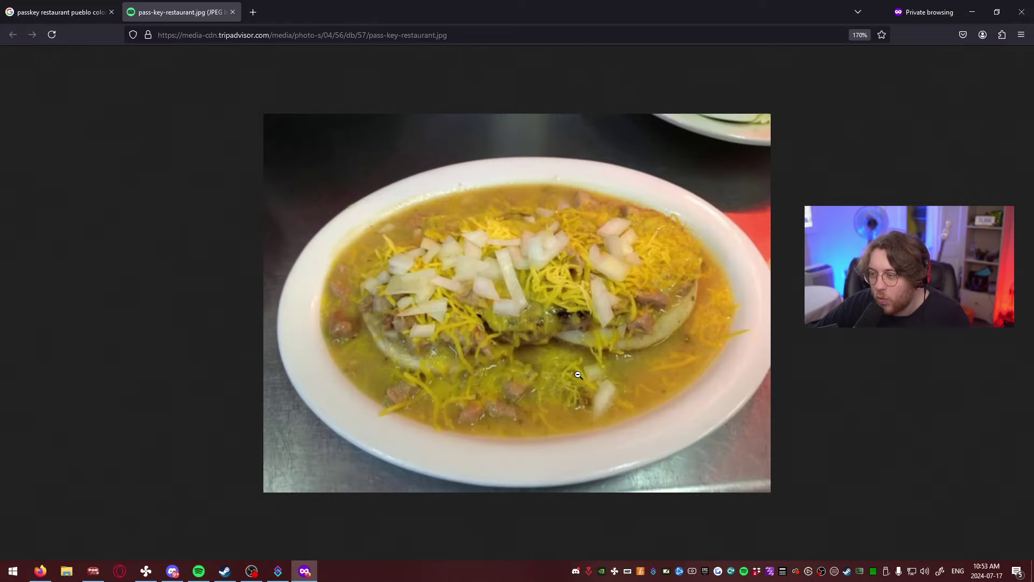
{"action": "scroll", "coordinate": [578, 375], "scroll_direction": "up", "scroll_amount": 2, "text": "ctrl"}
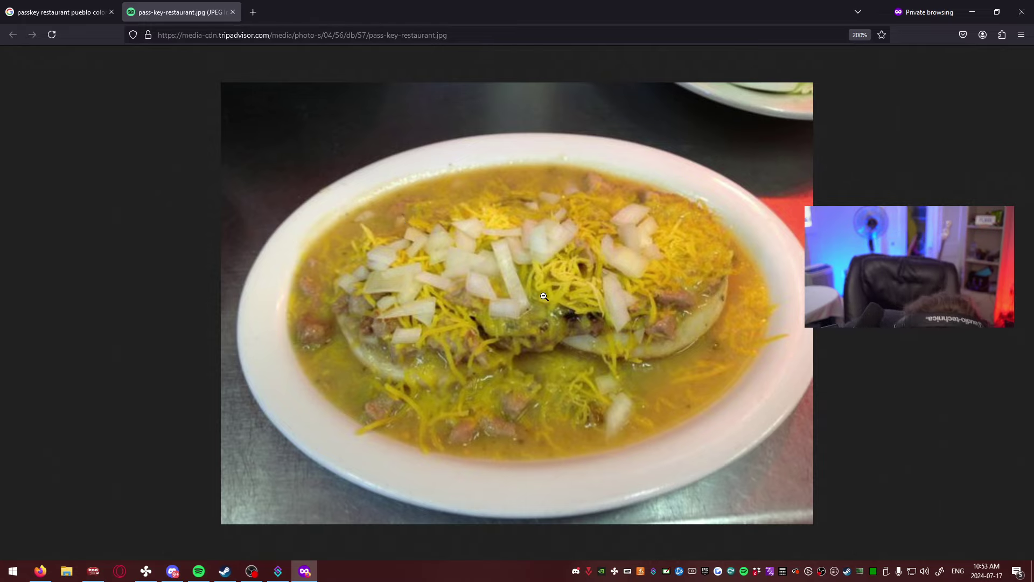
Search Google Images for 'lipton soup'.
{"action": "left_click", "coordinate": [57, 11]}
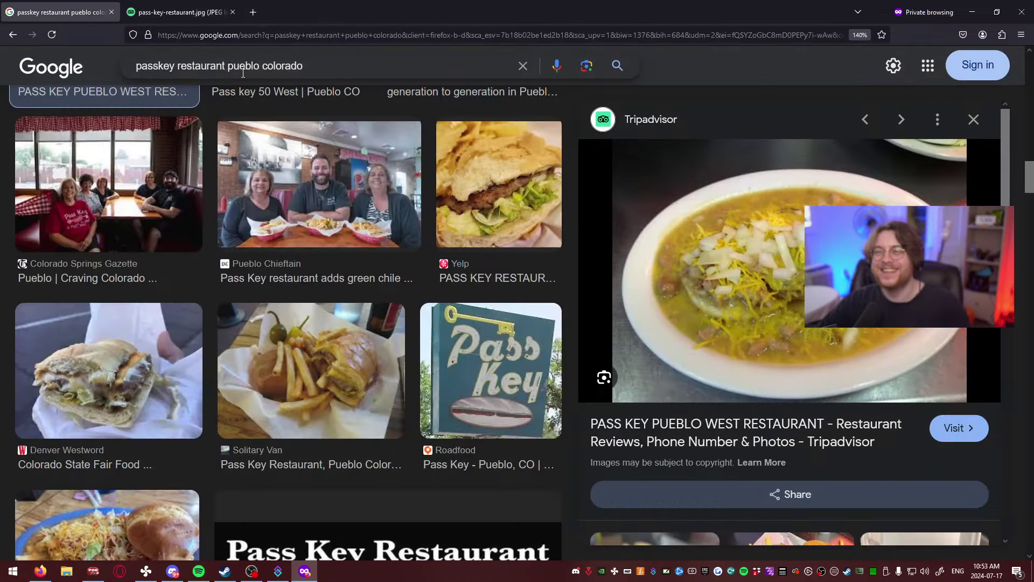
{"action": "double_click", "coordinate": [245, 66]}
{"action": "key", "text": "ctrl+a"}
{"action": "type", "text": "lipton "}
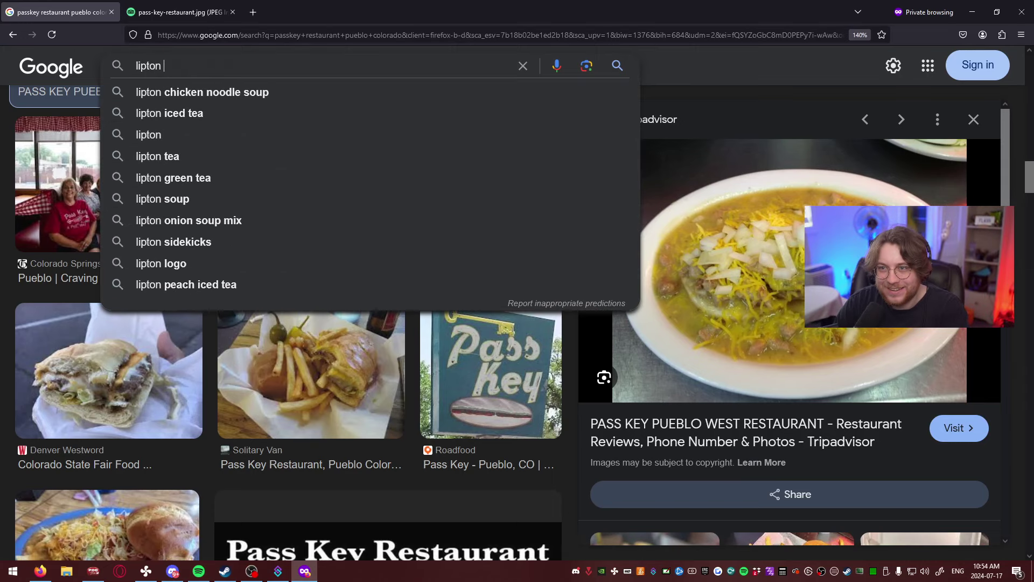
{"action": "type", "text": "soup"}
{"action": "key", "text": "Return"}
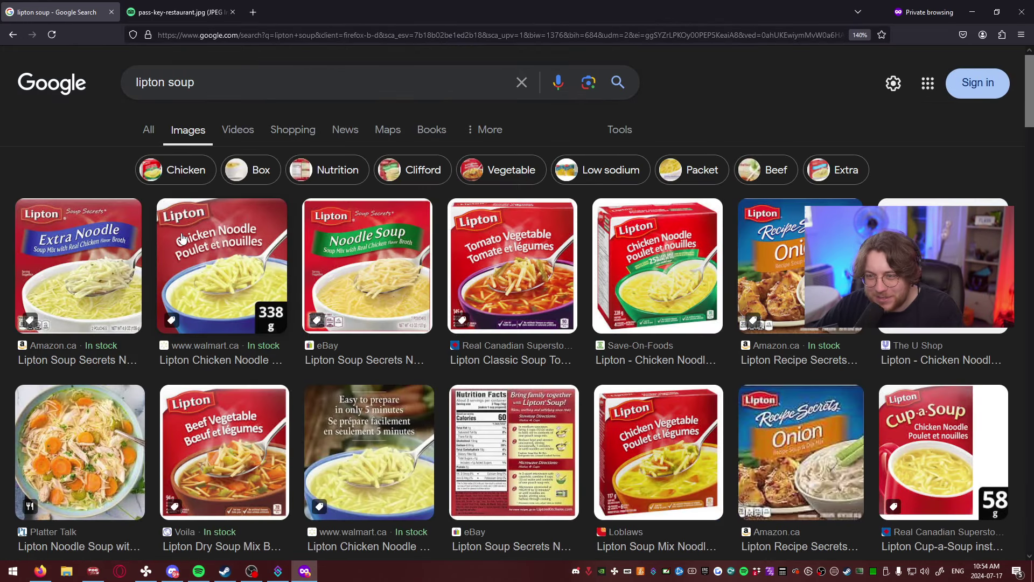
Refine the search to 'lipton chicken soup', preview a result, and return to the Sloppers photo.
{"action": "left_click", "coordinate": [237, 82]}
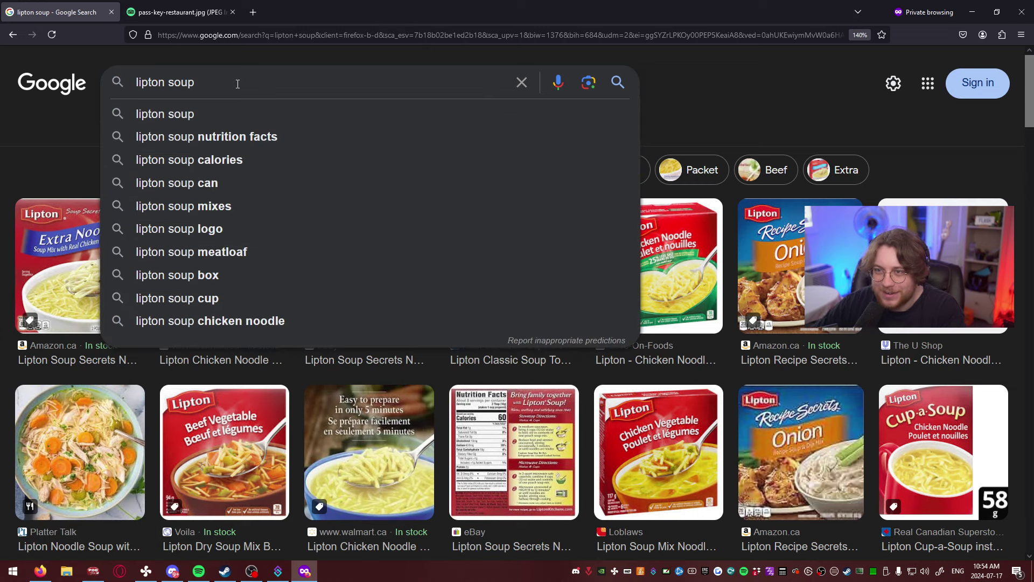
{"action": "key", "text": "BackSpace"}
{"action": "key", "text": "BackSpace"}
{"action": "key", "text": "BackSpace"}
{"action": "type", "text": "chu"}
{"action": "key", "text": "BackSpace"}
{"action": "key", "text": "BackSpace"}
{"action": "type", "text": "hicken soup"}
{"action": "key", "text": "Return"}
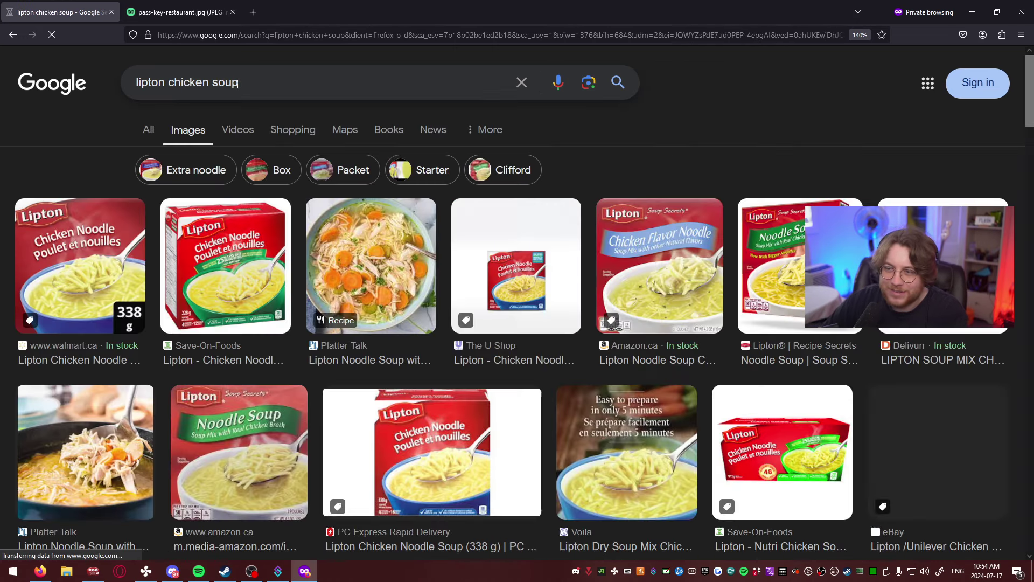
{"action": "scroll", "coordinate": [508, 246], "scroll_direction": "down", "scroll_amount": 2}
{"action": "scroll", "coordinate": [508, 247], "scroll_direction": "down", "scroll_amount": 2}
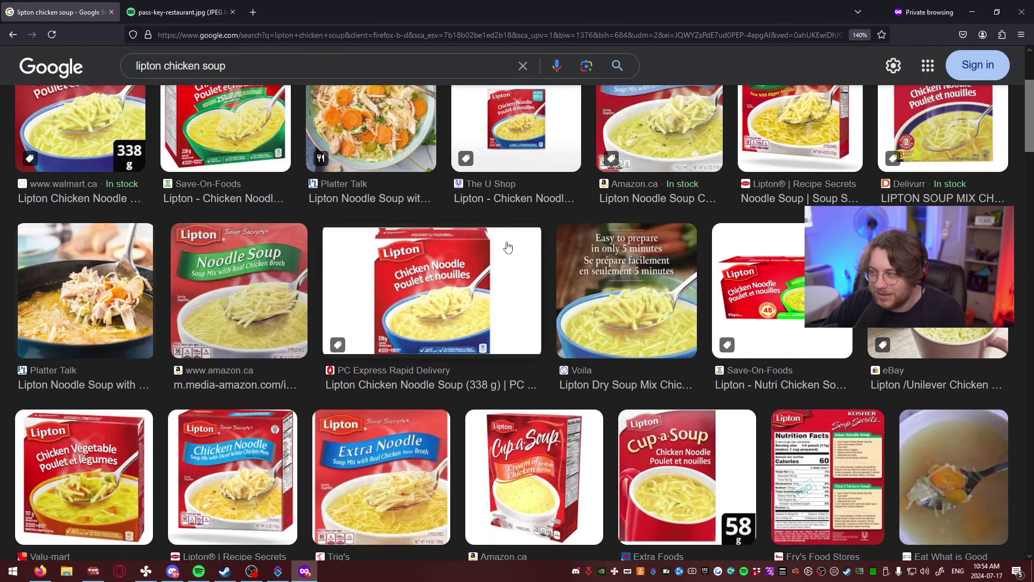
{"action": "left_click", "coordinate": [938, 291]}
{"action": "left_click", "coordinate": [180, 12]}
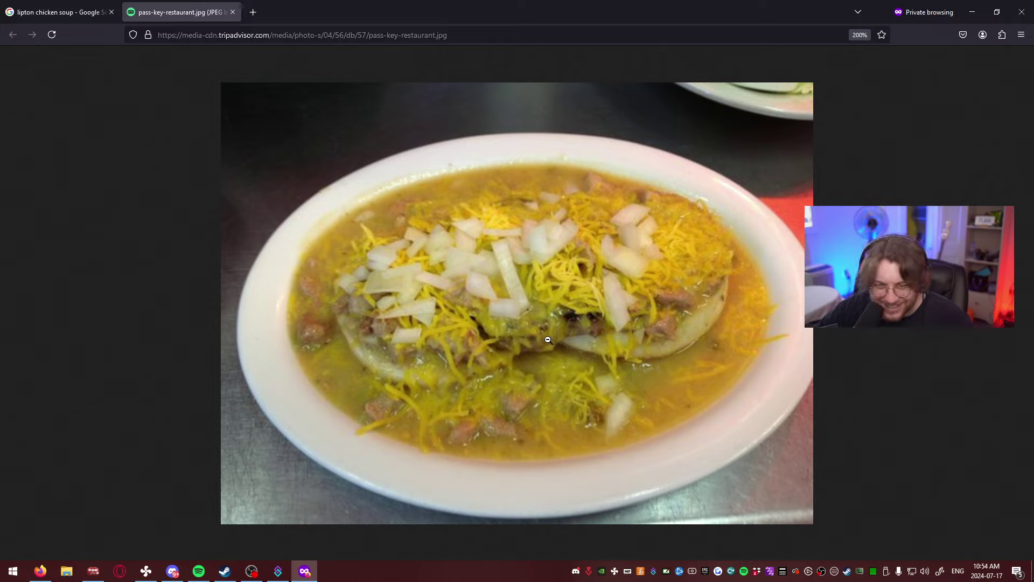
Close the Sloppers photo and search images for 'passkey restaurant menu'.
{"action": "left_click", "coordinate": [231, 11]}
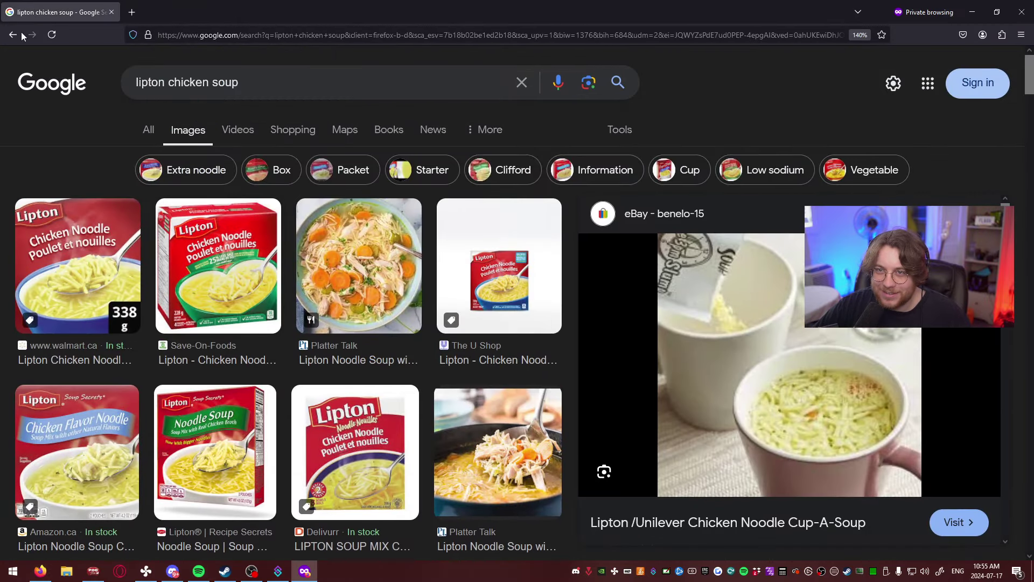
{"action": "left_click", "coordinate": [19, 36]}
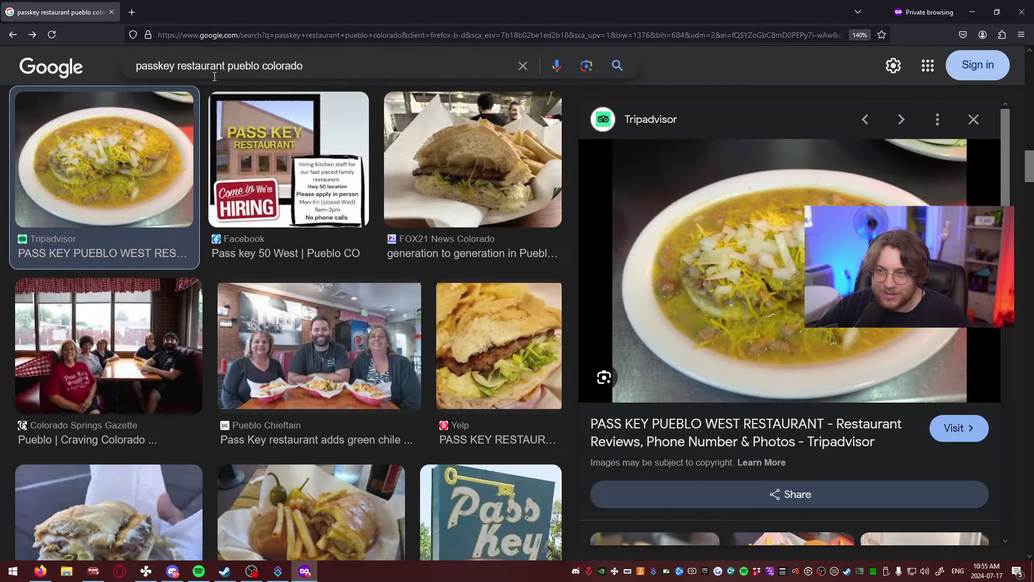
{"action": "left_click_drag", "start_coordinate": [227, 65], "coordinate": [307, 65]}
{"action": "type", "text": "menu"}
{"action": "key", "text": "Return"}
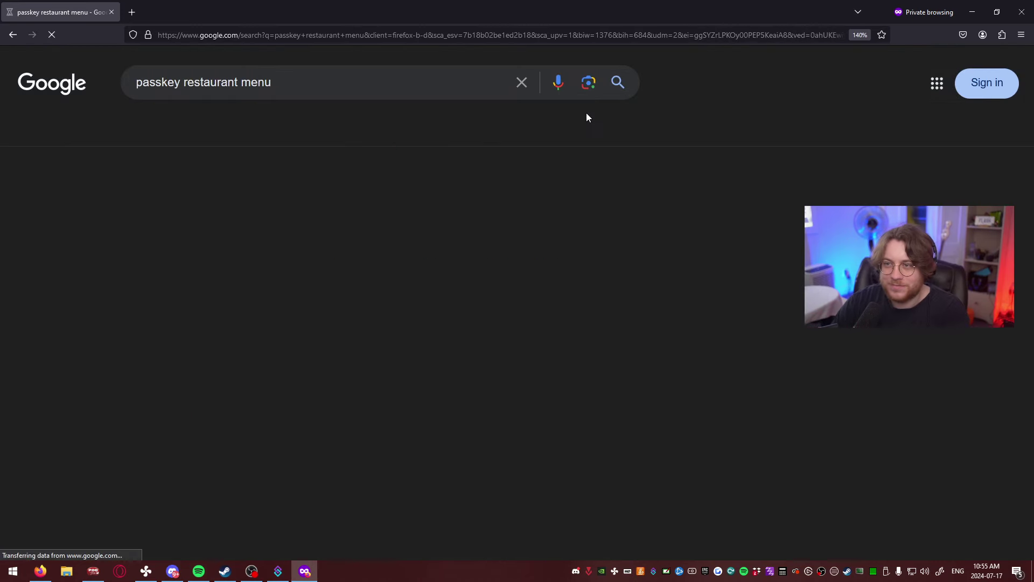
Preview several menu results and open the Yelp menu listing in a new tab.
{"action": "left_click", "coordinate": [70, 267]}
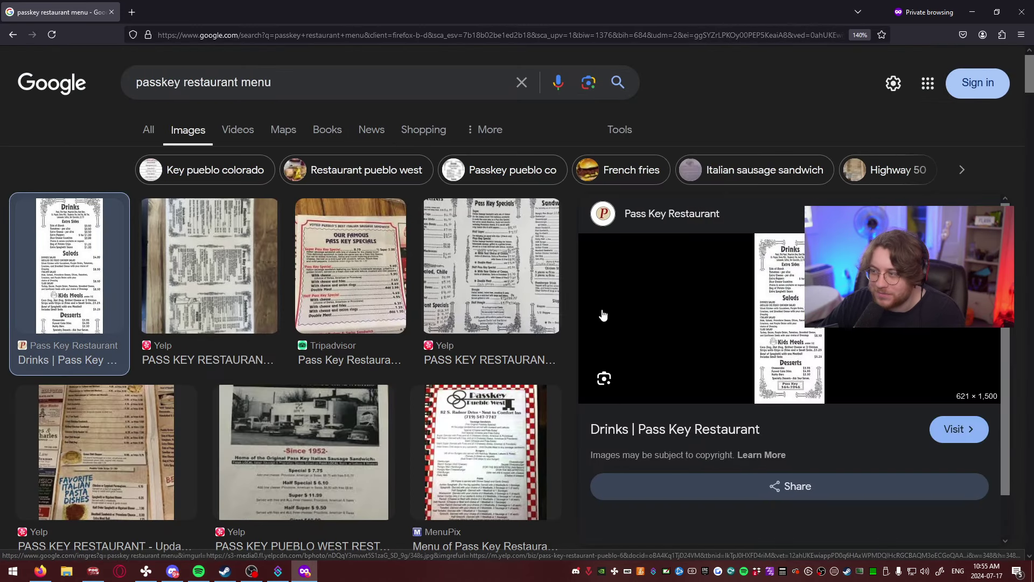
{"action": "left_click", "coordinate": [243, 271]}
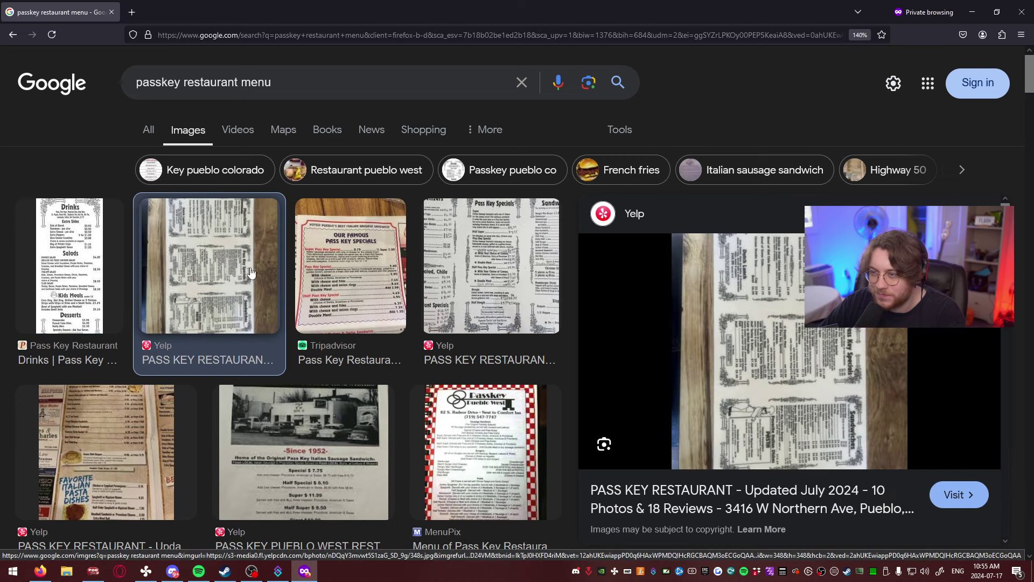
{"action": "left_click", "coordinate": [350, 266]}
{"action": "left_click", "coordinate": [490, 267]}
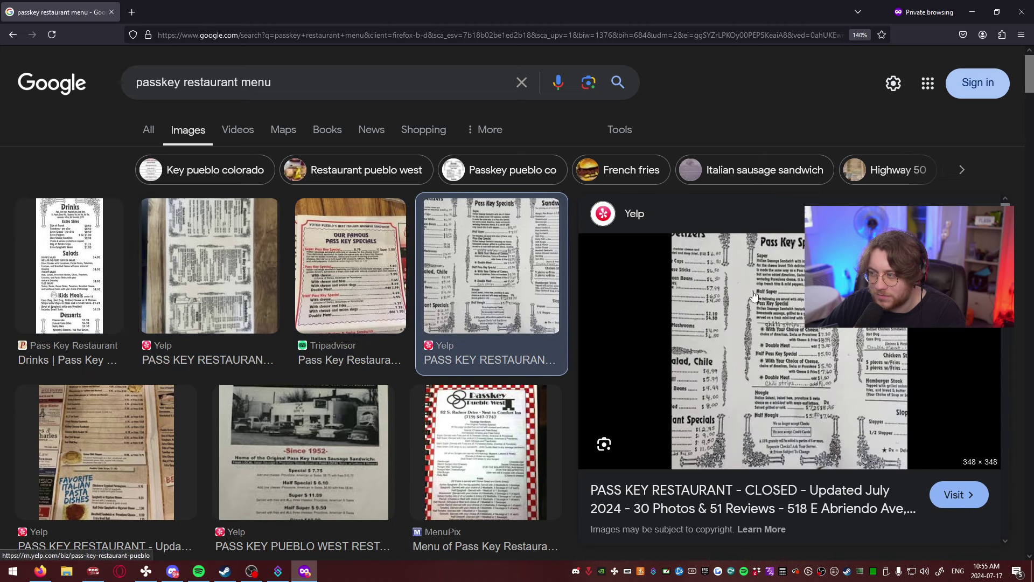
{"action": "right_click", "coordinate": [751, 290]}
{"action": "left_click", "coordinate": [800, 299]}
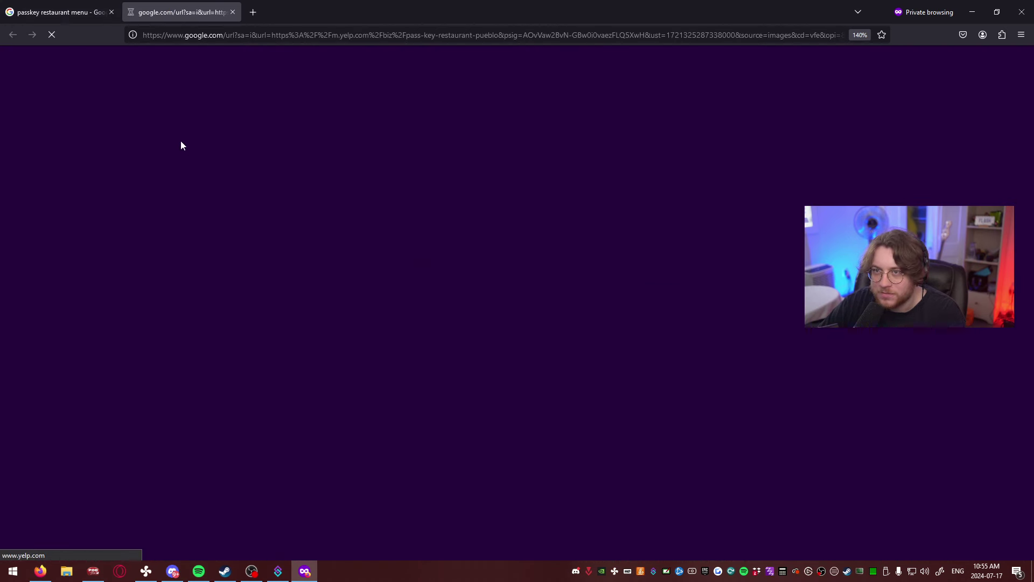
{"action": "scroll", "coordinate": [393, 307], "scroll_direction": "down", "scroll_amount": 5}
{"action": "scroll", "coordinate": [392, 299], "scroll_direction": "down", "scroll_amount": 2}
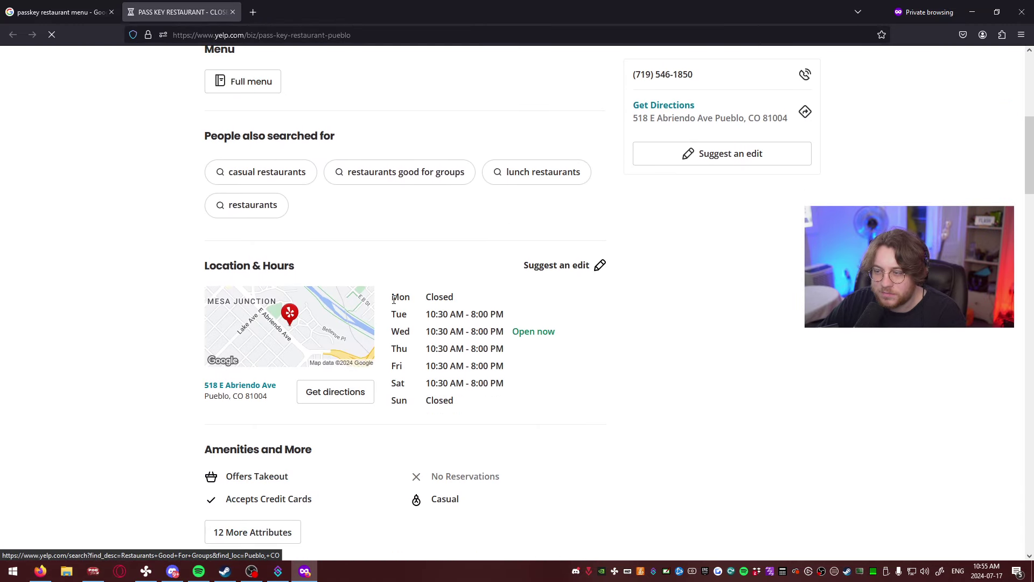
{"action": "scroll", "coordinate": [394, 299], "scroll_direction": "down", "scroll_amount": 2}
{"action": "scroll", "coordinate": [323, 299], "scroll_direction": "down", "scroll_amount": 2}
{"action": "scroll", "coordinate": [285, 297], "scroll_direction": "down", "scroll_amount": 2}
{"action": "scroll", "coordinate": [285, 296], "scroll_direction": "down", "scroll_amount": 1}
{"action": "scroll", "coordinate": [283, 295], "scroll_direction": "down", "scroll_amount": 3}
{"action": "scroll", "coordinate": [280, 293], "scroll_direction": "down", "scroll_amount": 2}
{"action": "scroll", "coordinate": [280, 292], "scroll_direction": "down", "scroll_amount": 3}
{"action": "scroll", "coordinate": [300, 315], "scroll_direction": "down", "scroll_amount": 1}
{"action": "scroll", "coordinate": [388, 331], "scroll_direction": "down", "scroll_amount": 3}
{"action": "scroll", "coordinate": [452, 356], "scroll_direction": "up", "scroll_amount": 10}
{"action": "scroll", "coordinate": [465, 358], "scroll_direction": "up", "scroll_amount": 8}
Open Pass Key's Yelp photo gallery, dismiss the Google sign-in prompt, and go to photo two.
{"action": "left_click", "coordinate": [735, 311]}
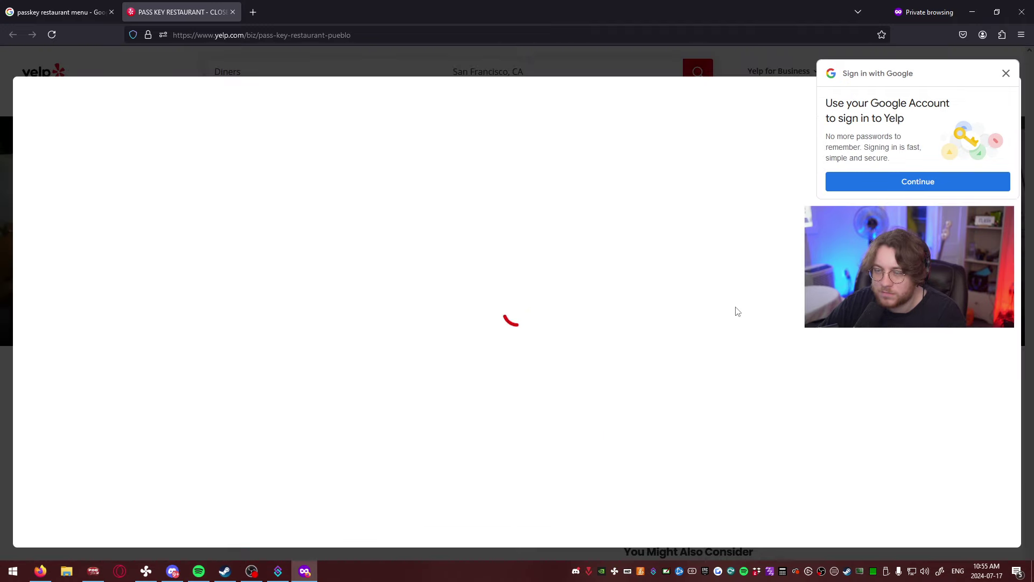
{"action": "left_click", "coordinate": [517, 266]}
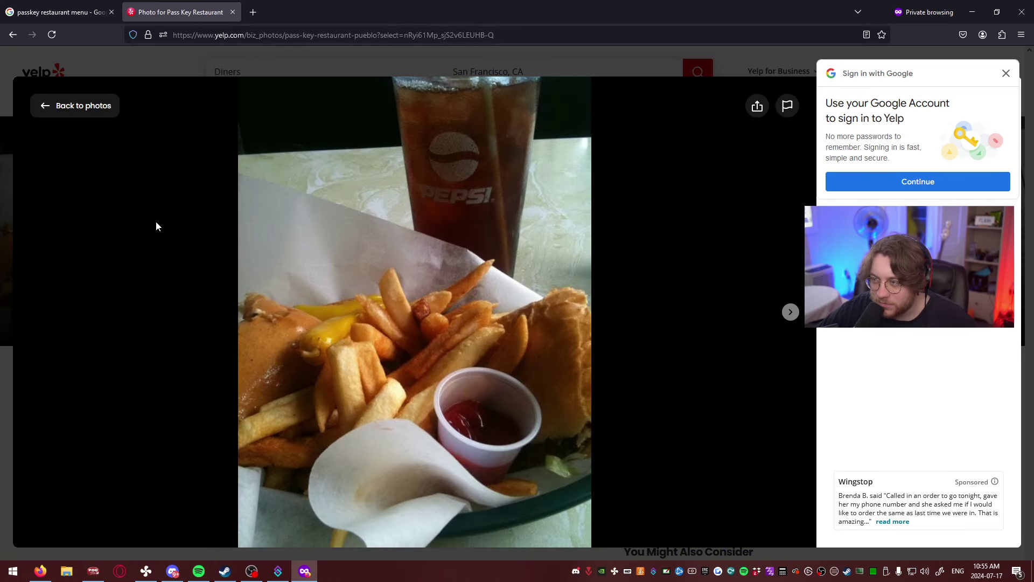
{"action": "left_click", "coordinate": [1006, 73]}
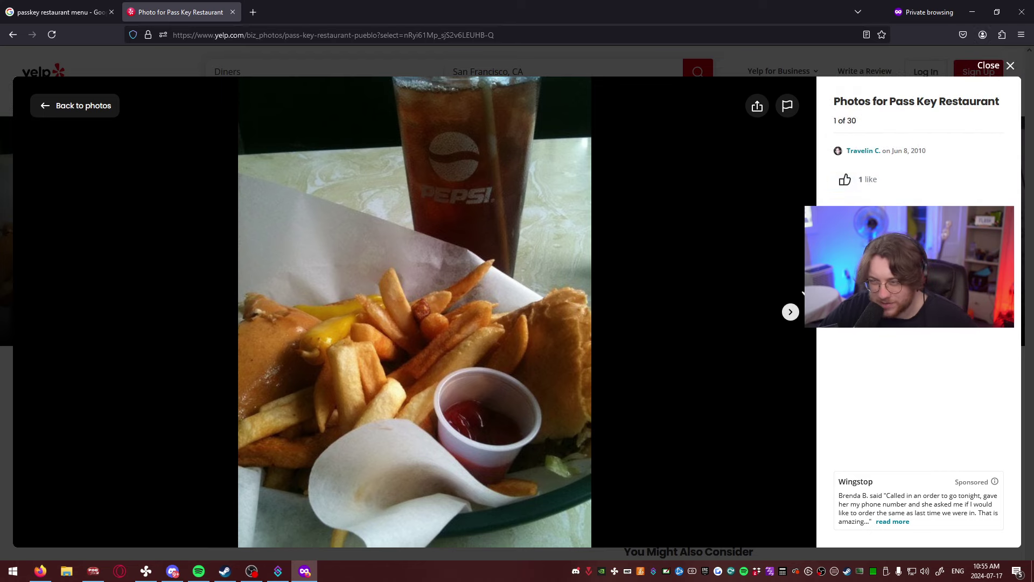
{"action": "left_click", "coordinate": [790, 312]}
{"action": "key", "text": "Right"}
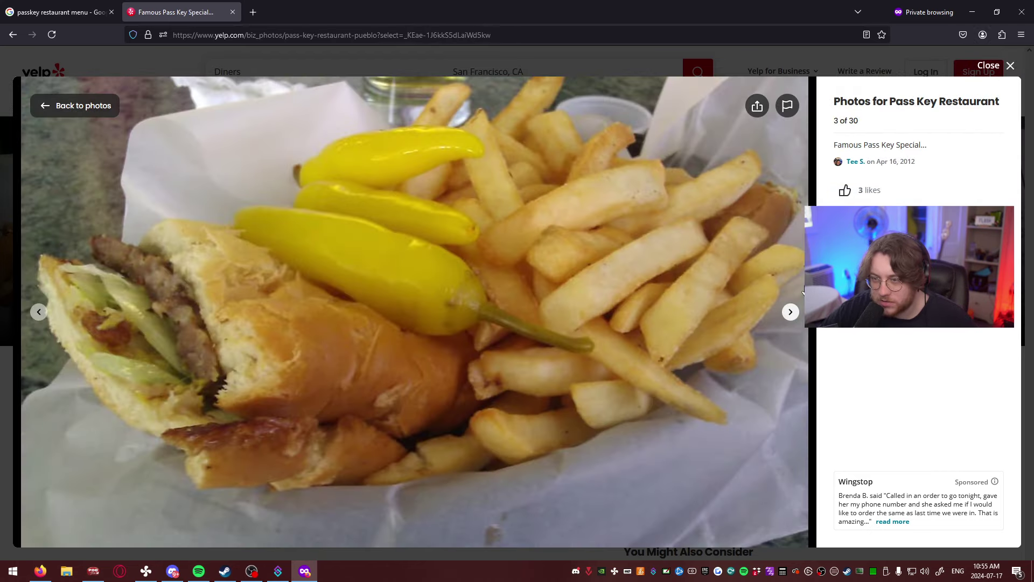
{"action": "key", "text": "Right"}
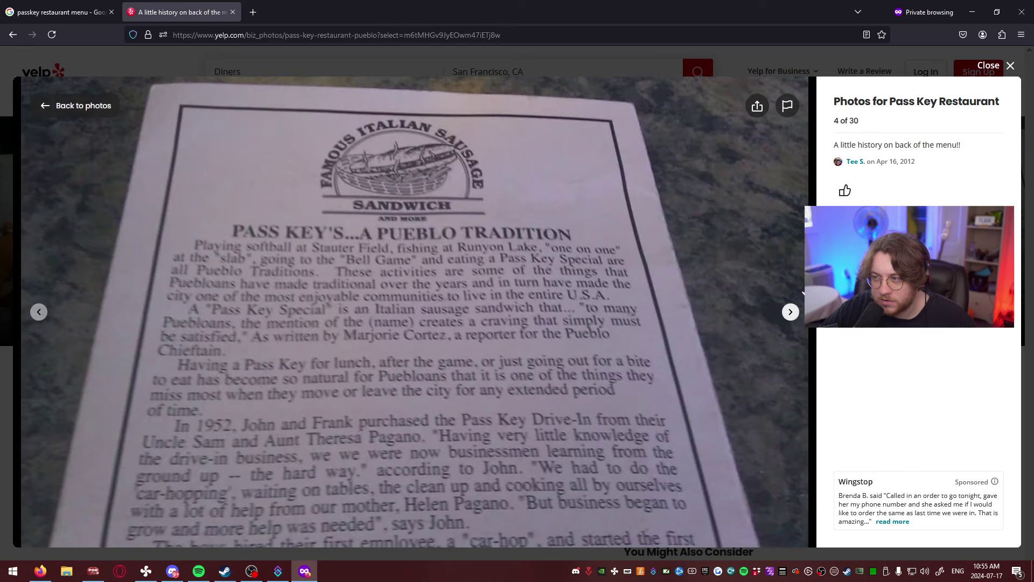
{"action": "key", "text": "Right"}
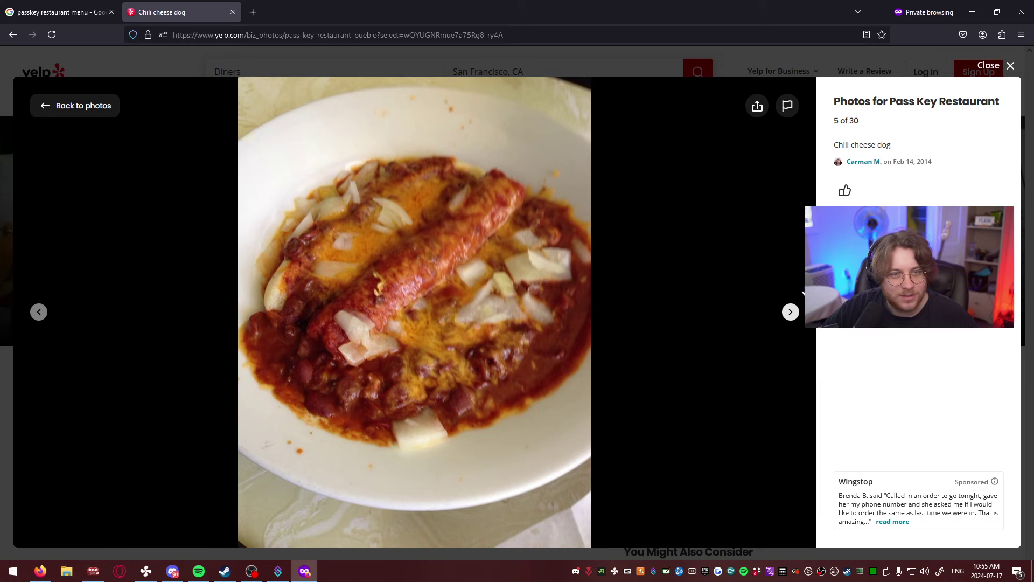
{"action": "key", "text": "Right"}
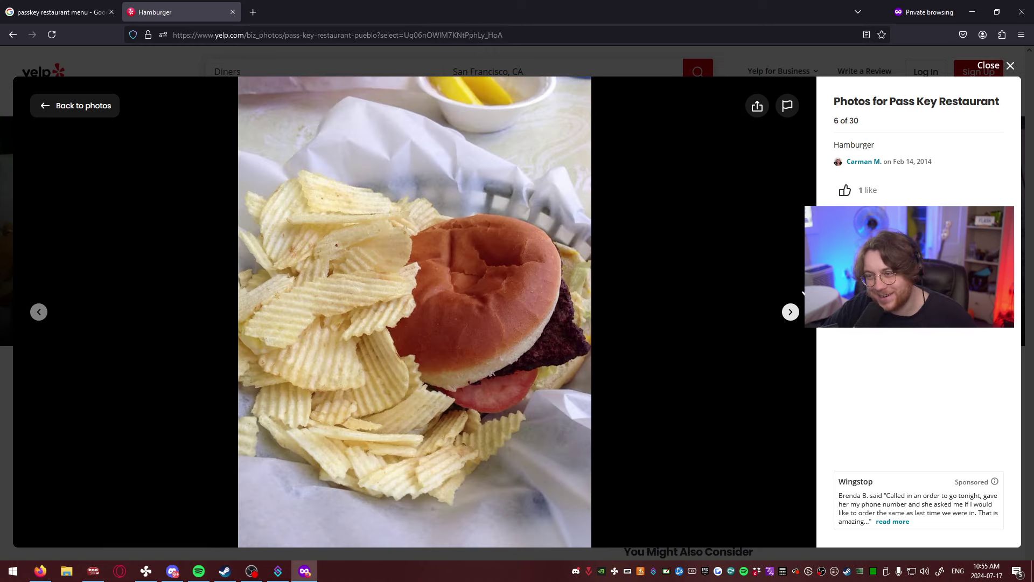
{"action": "key", "text": "Right"}
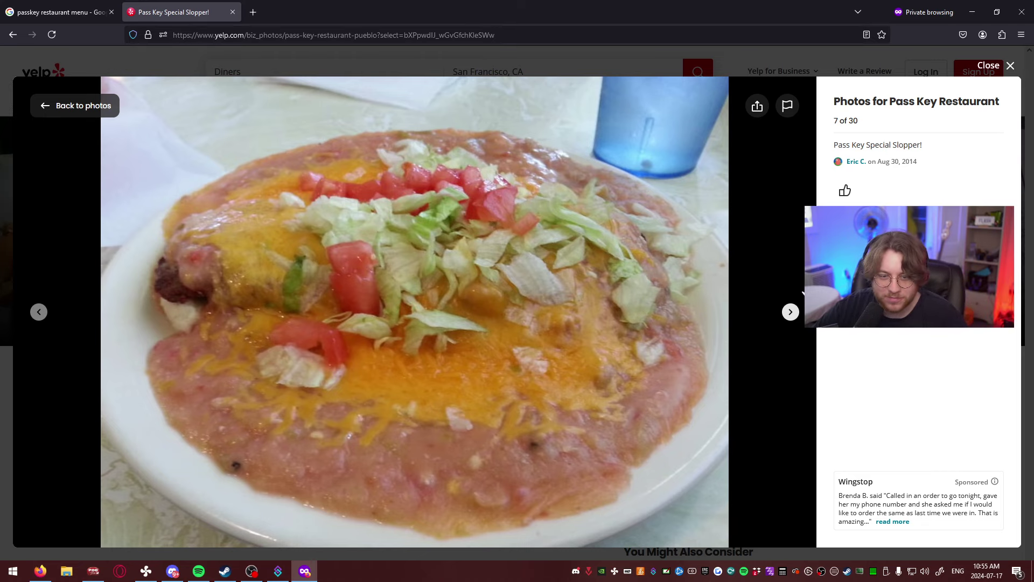
{"action": "key", "text": "Right"}
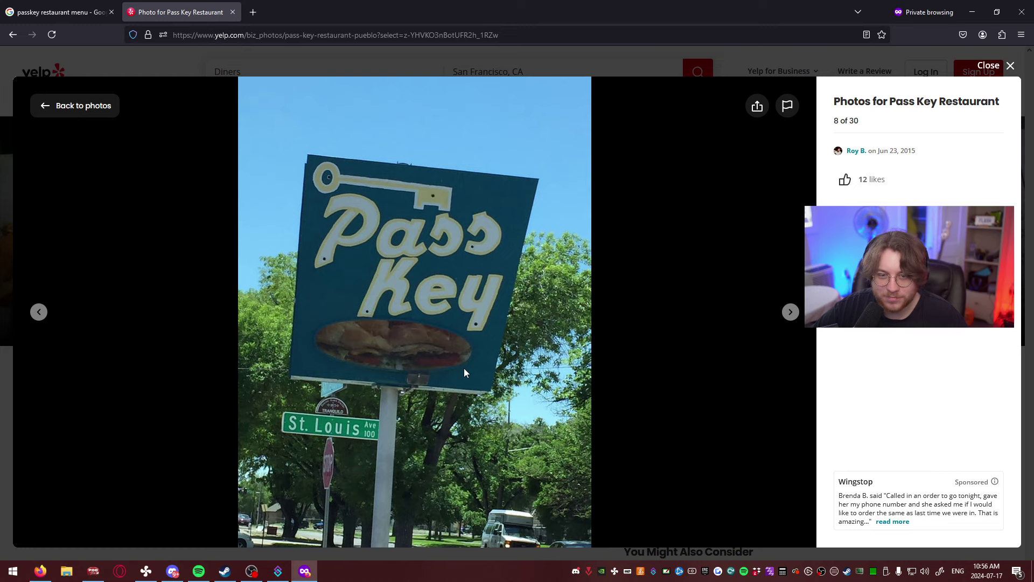
{"action": "key", "text": "Right"}
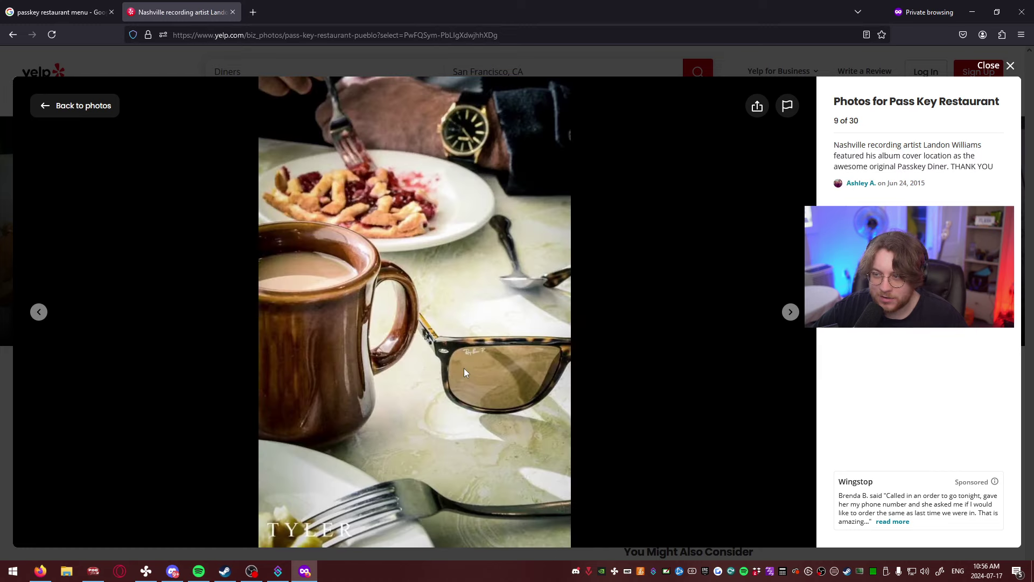
{"action": "key", "text": "Right"}
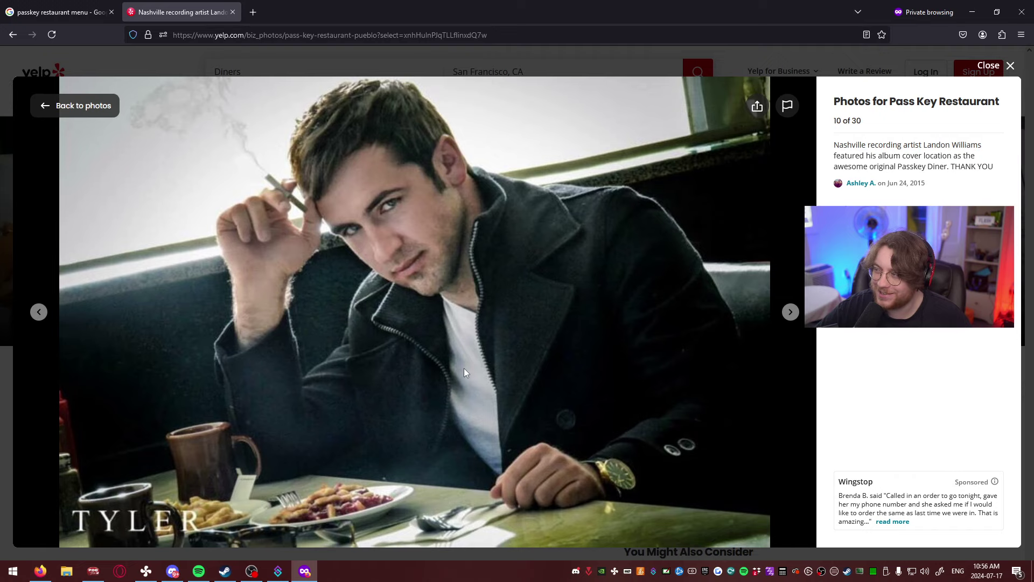
{"action": "key", "text": "Right"}
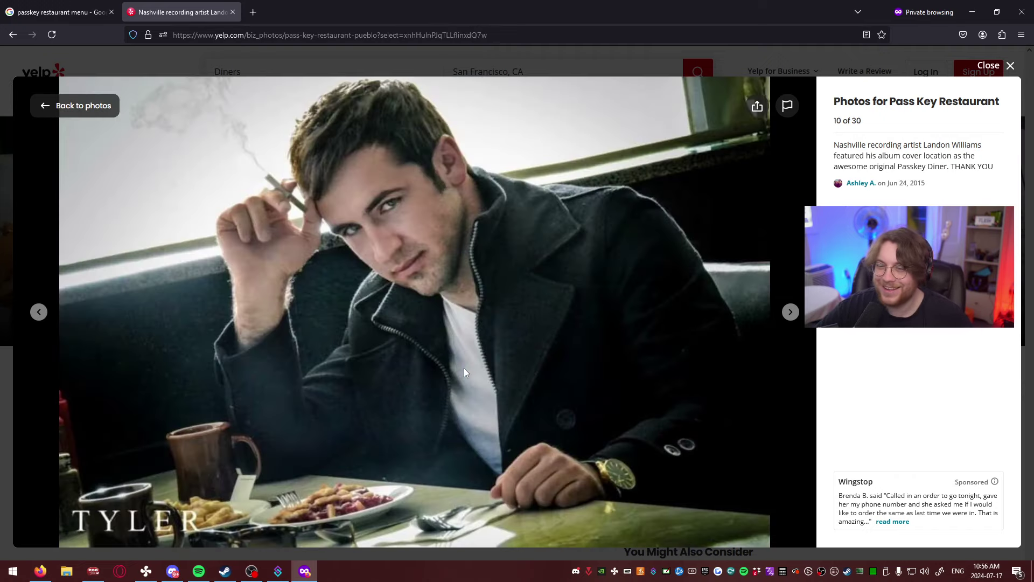
{"action": "key", "text": "Left"}
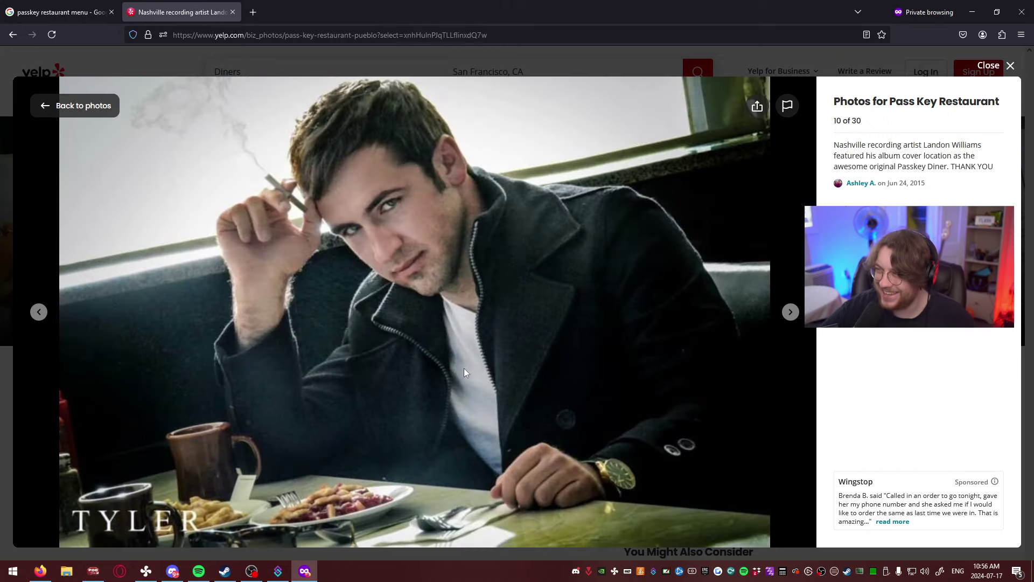
{"action": "left_click", "coordinate": [252, 12]}
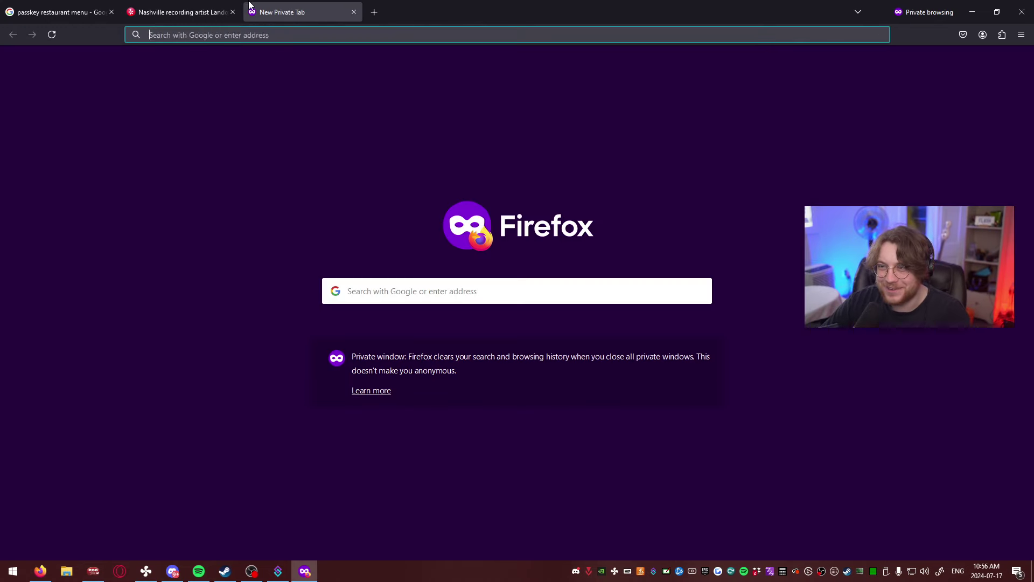
{"action": "key", "text": "Return"}
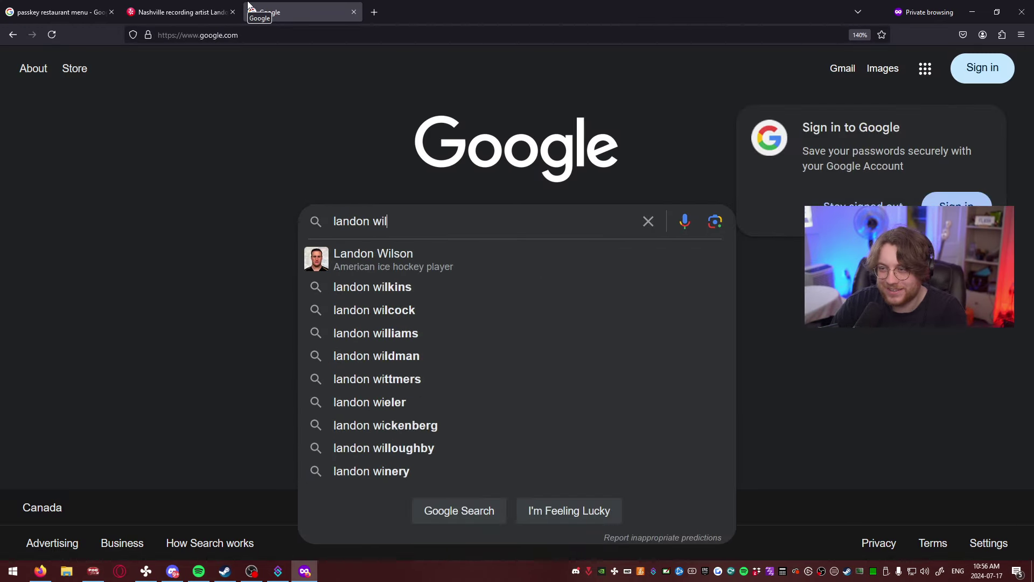
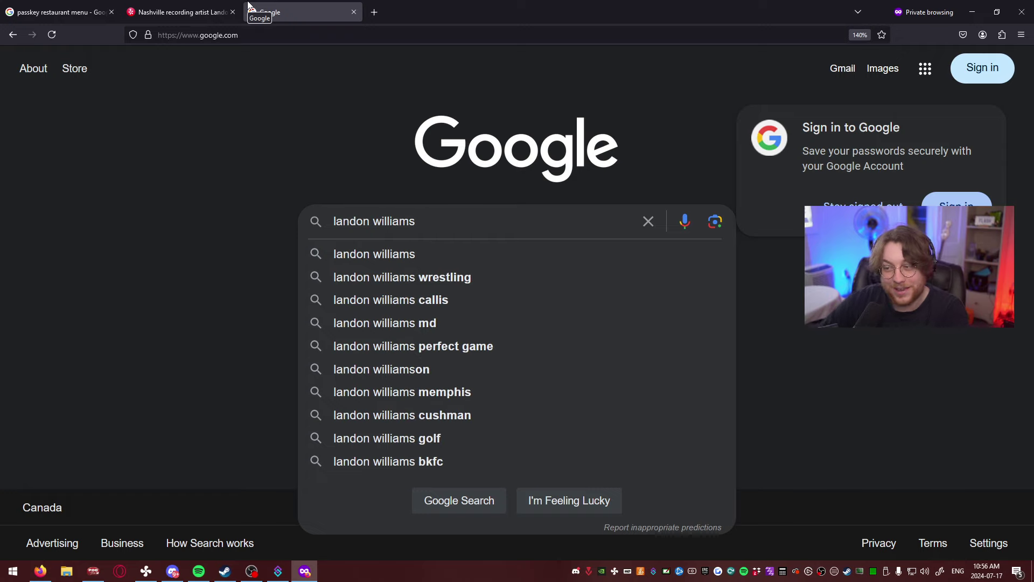
{"action": "key", "text": "ctrl+a"}
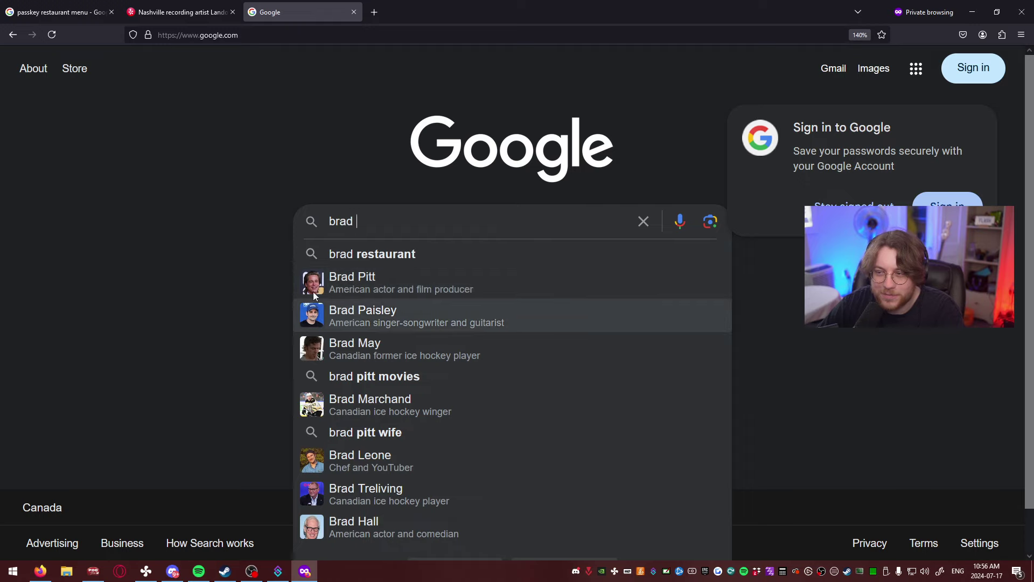
{"action": "key", "text": "ctrl+a"}
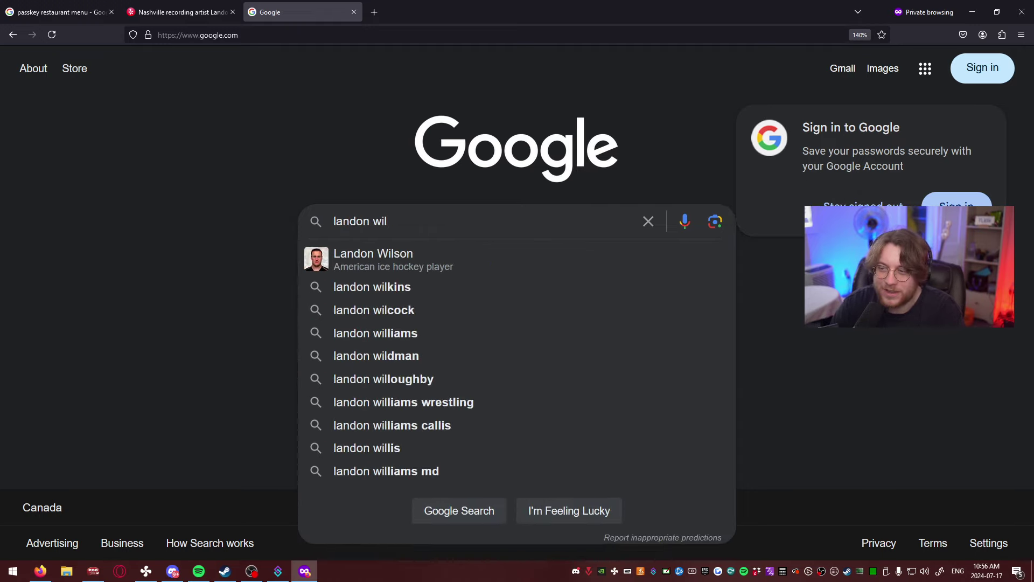
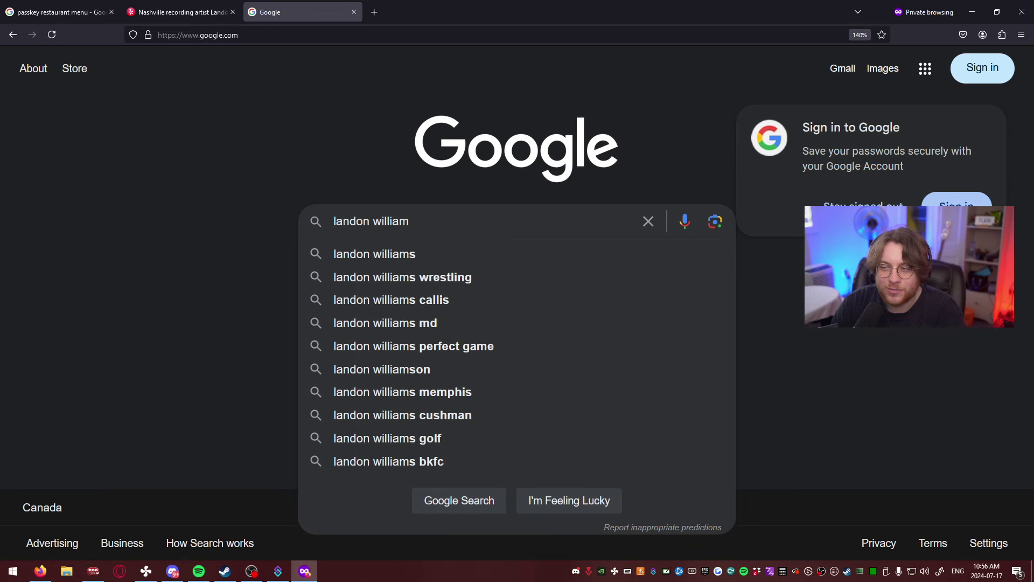
{"action": "key", "text": "Return"}
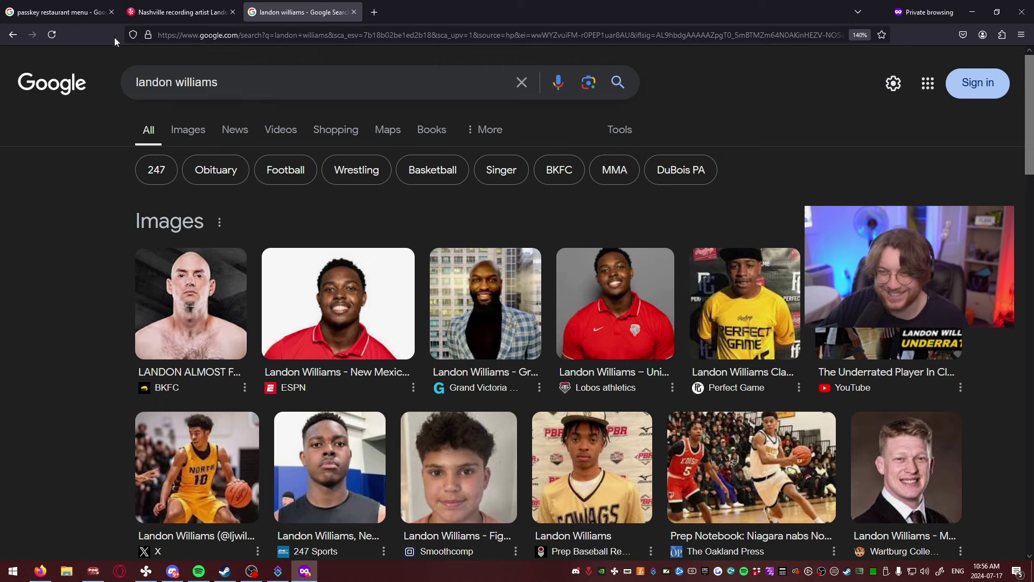
Glance at the Yelp tab, then view details of the BKFC fighter image result.
{"action": "key", "text": "ctrl+shift+Tab"}
{"action": "key", "text": "ctrl+Tab"}
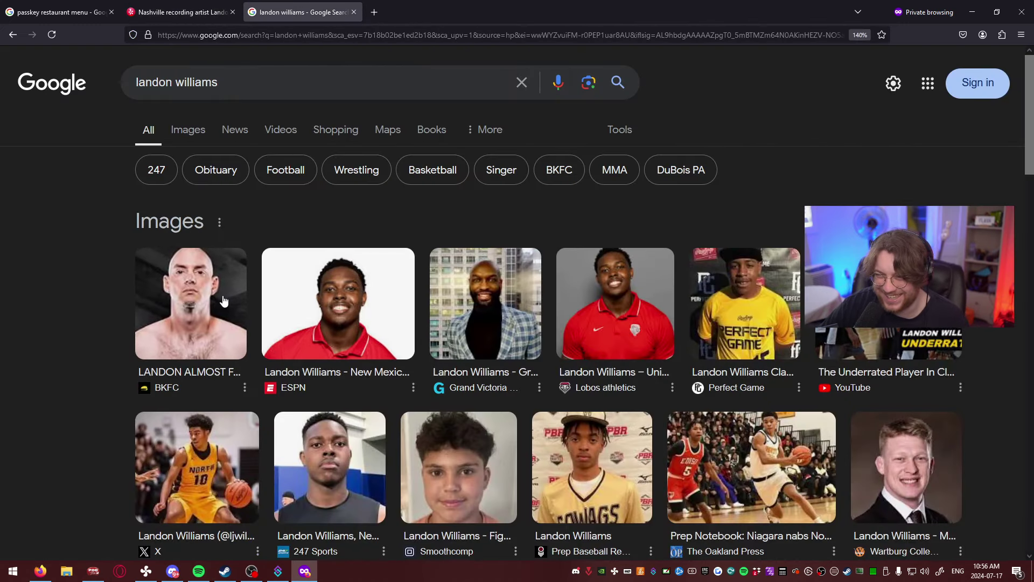
{"action": "left_click", "coordinate": [191, 303]}
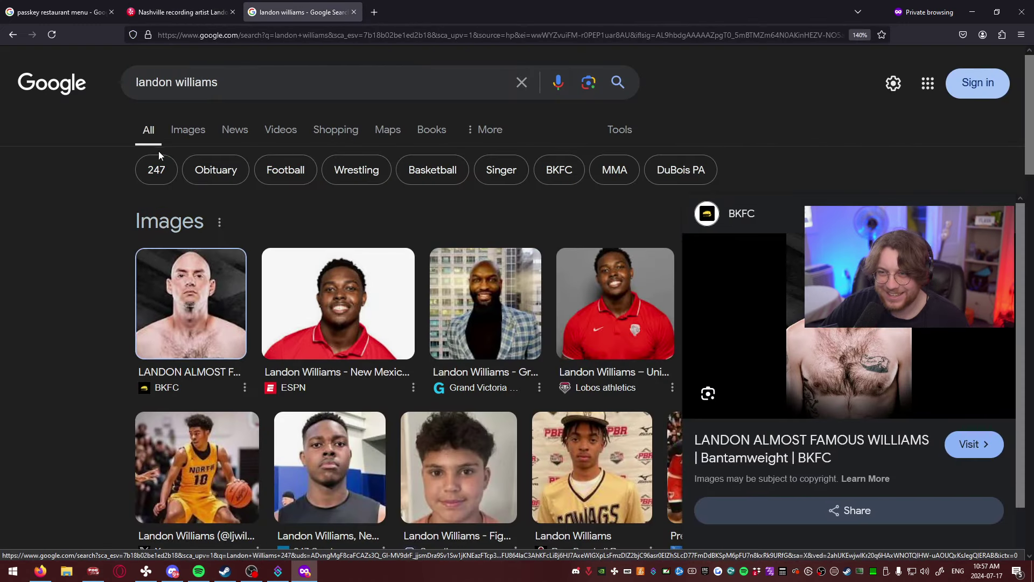
{"action": "scroll", "coordinate": [178, 223], "scroll_direction": "down", "scroll_amount": 5}
{"action": "scroll", "coordinate": [209, 314], "scroll_direction": "down", "scroll_amount": 2}
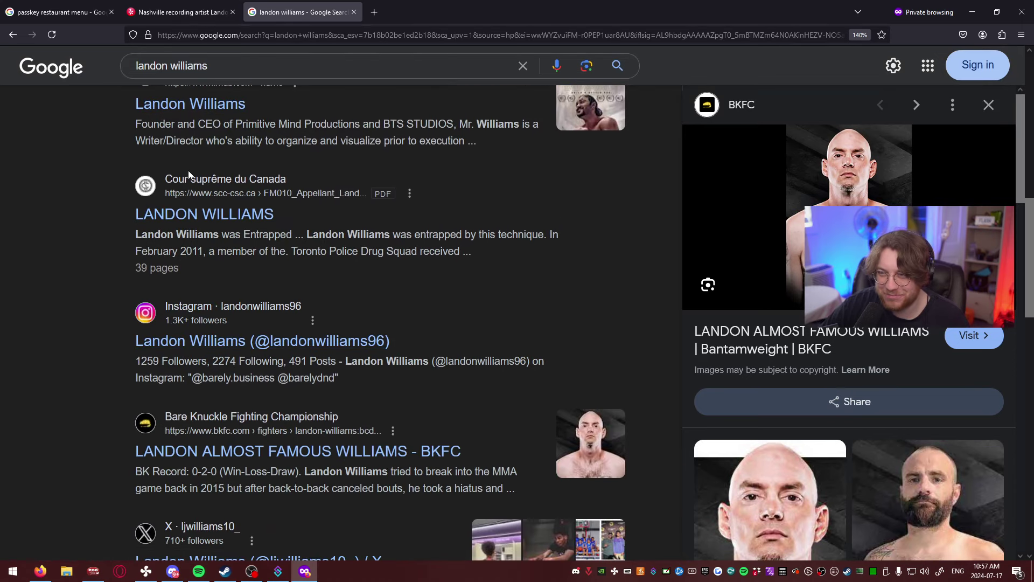
Open the Supreme Court of Canada factum PDF and read to the entrapment defence overview.
{"action": "left_click", "coordinate": [212, 216]}
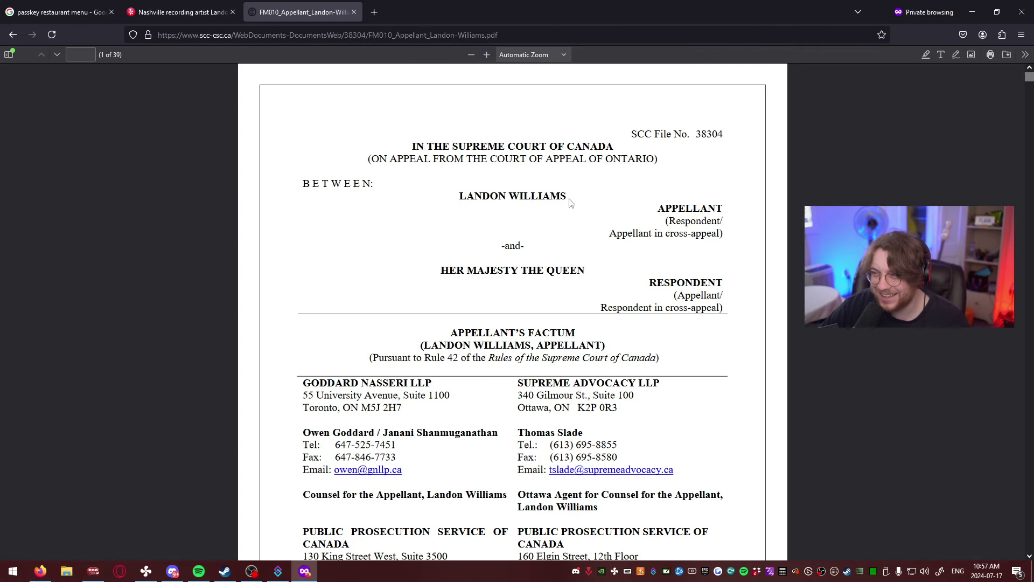
{"action": "scroll", "coordinate": [569, 202], "scroll_direction": "down", "scroll_amount": 4}
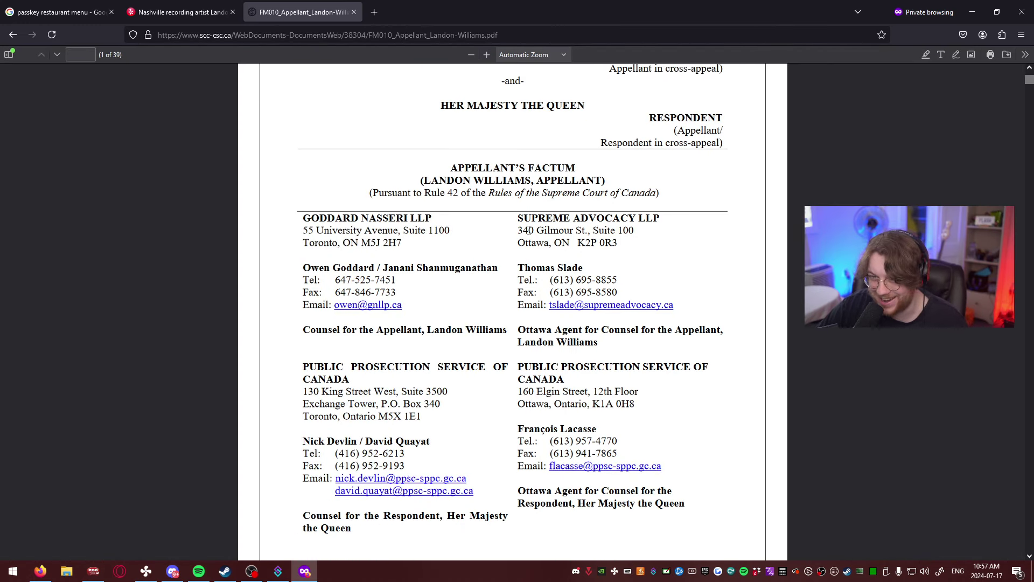
{"action": "scroll", "coordinate": [530, 230], "scroll_direction": "down", "scroll_amount": 1}
{"action": "scroll", "coordinate": [541, 245], "scroll_direction": "down", "scroll_amount": 1}
{"action": "scroll", "coordinate": [629, 245], "scroll_direction": "up", "scroll_amount": 5}
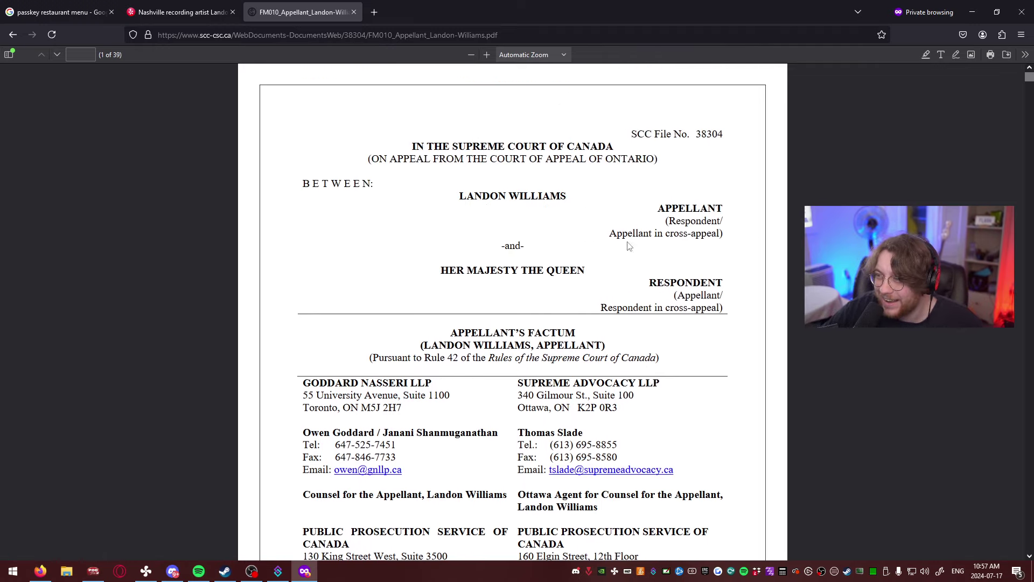
{"action": "scroll", "coordinate": [630, 246], "scroll_direction": "up", "scroll_amount": 1}
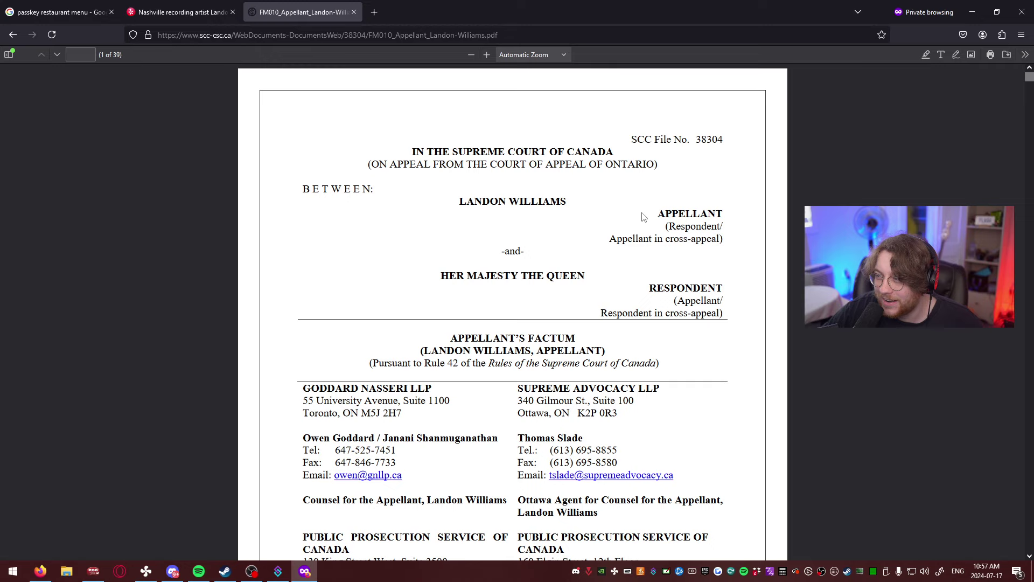
{"action": "scroll", "coordinate": [538, 275], "scroll_direction": "down", "scroll_amount": 1}
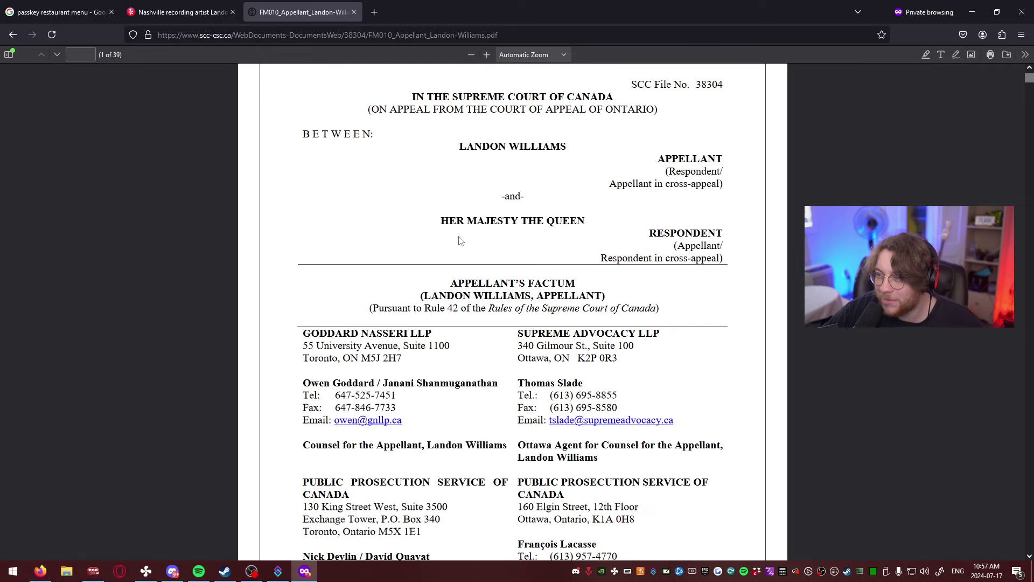
{"action": "left_click_drag", "start_coordinate": [465, 221], "coordinate": [535, 222]}
{"action": "left_click", "coordinate": [536, 233]}
{"action": "scroll", "coordinate": [536, 233], "scroll_direction": "down", "scroll_amount": 1}
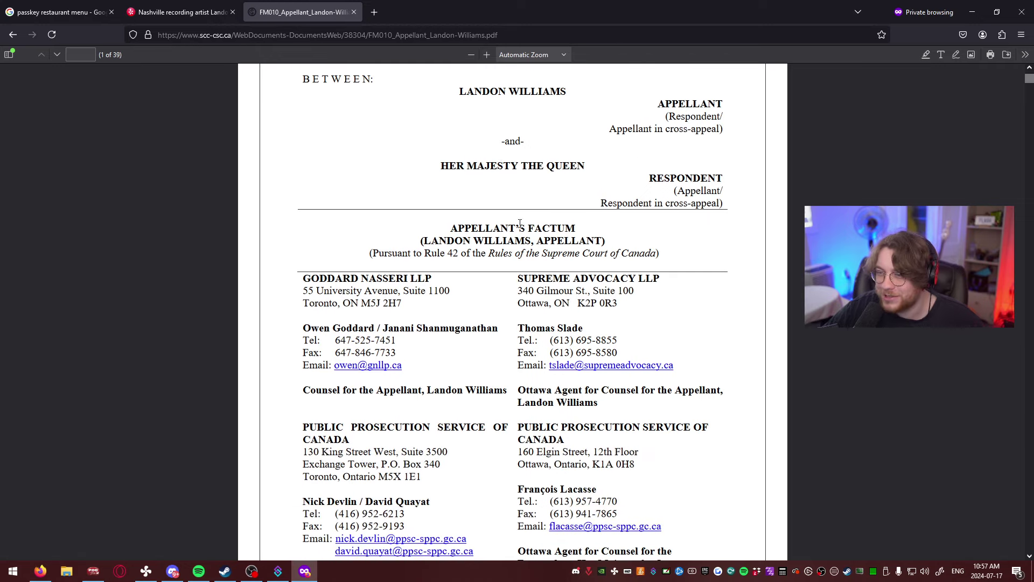
{"action": "scroll", "coordinate": [516, 221], "scroll_direction": "down", "scroll_amount": 2}
{"action": "scroll", "coordinate": [423, 217], "scroll_direction": "down", "scroll_amount": 1}
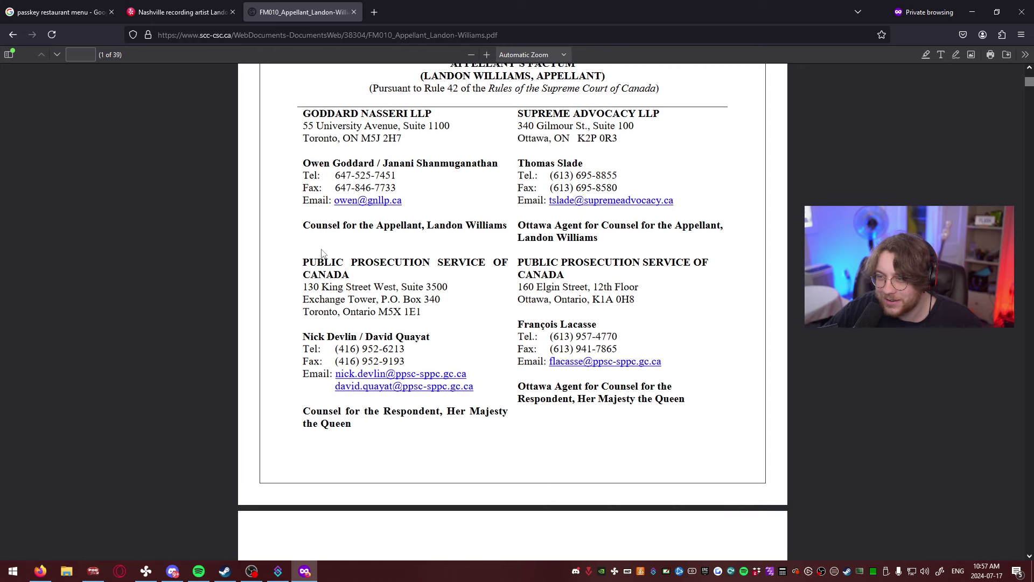
{"action": "scroll", "coordinate": [346, 271], "scroll_direction": "down", "scroll_amount": 3}
{"action": "scroll", "coordinate": [351, 259], "scroll_direction": "down", "scroll_amount": 3}
{"action": "scroll", "coordinate": [354, 242], "scroll_direction": "down", "scroll_amount": 3}
{"action": "scroll", "coordinate": [356, 236], "scroll_direction": "down", "scroll_amount": 2}
{"action": "scroll", "coordinate": [342, 242], "scroll_direction": "down", "scroll_amount": 5}
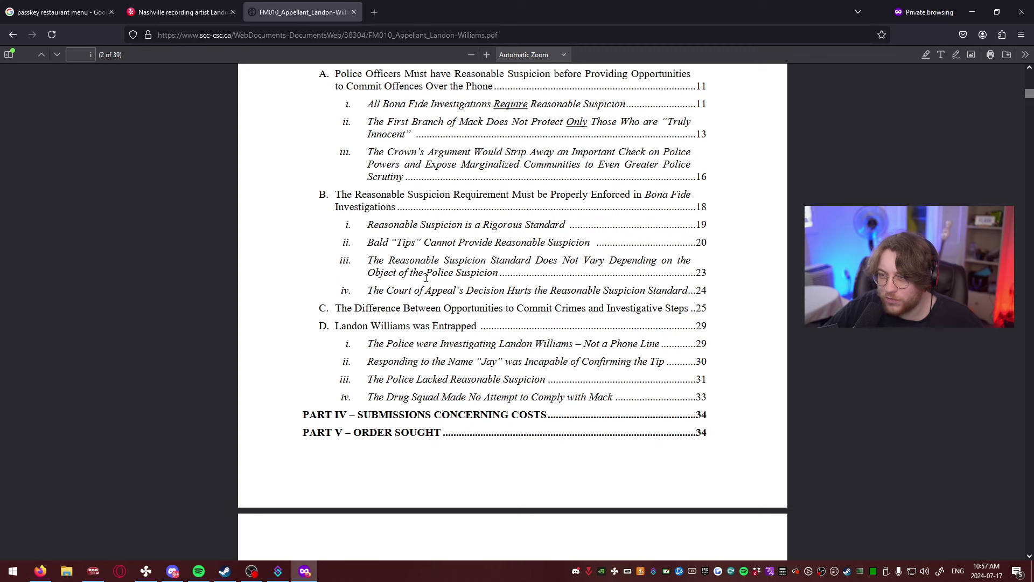
{"action": "scroll", "coordinate": [436, 307], "scroll_direction": "down", "scroll_amount": 5}
{"action": "scroll", "coordinate": [432, 332], "scroll_direction": "down", "scroll_amount": 5}
{"action": "scroll", "coordinate": [429, 348], "scroll_direction": "down", "scroll_amount": 4}
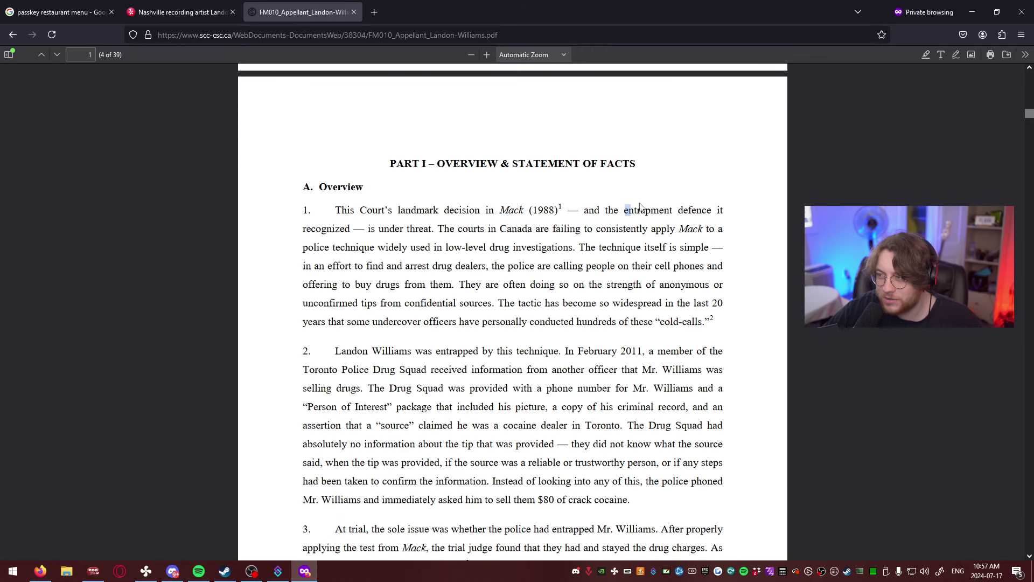
{"action": "left_click_drag", "start_coordinate": [622, 209], "coordinate": [715, 209]}
{"action": "left_click", "coordinate": [743, 216]}
{"action": "scroll", "coordinate": [371, 195], "scroll_direction": "down", "scroll_amount": 3}
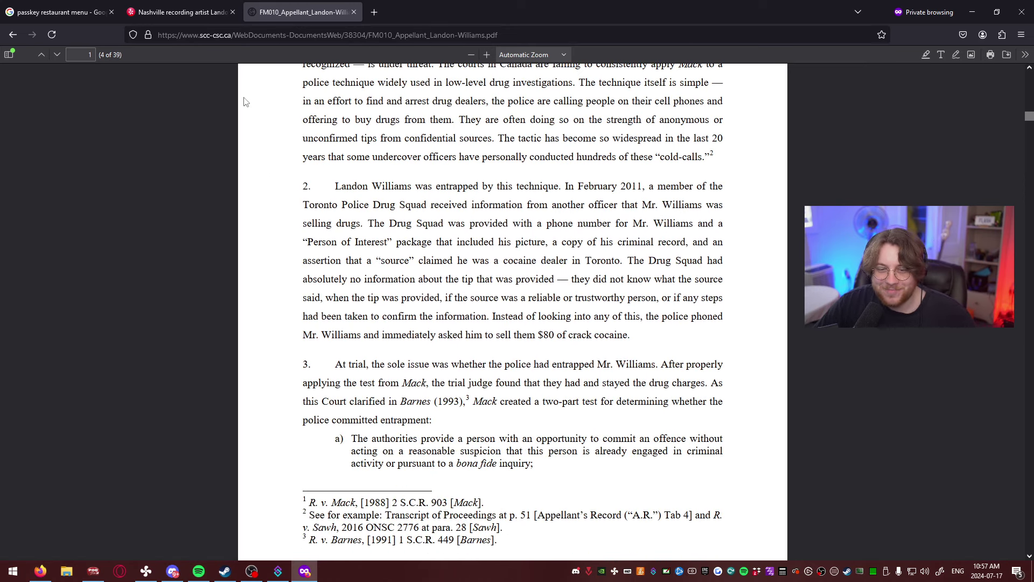
{"action": "left_click", "coordinate": [353, 11]}
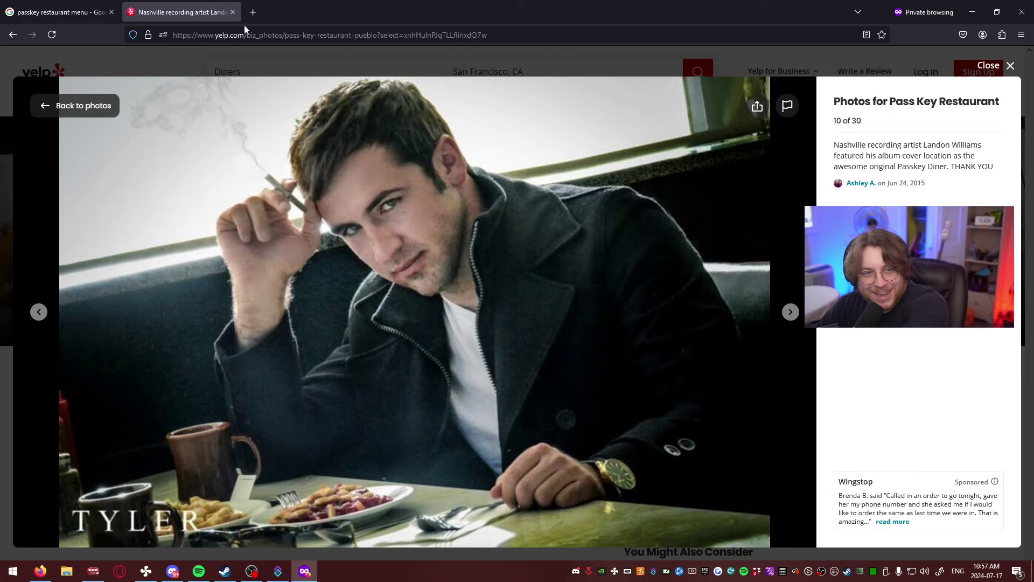
{"action": "key", "text": "ctrl+shift+t"}
{"action": "left_click", "coordinate": [31, 35]}
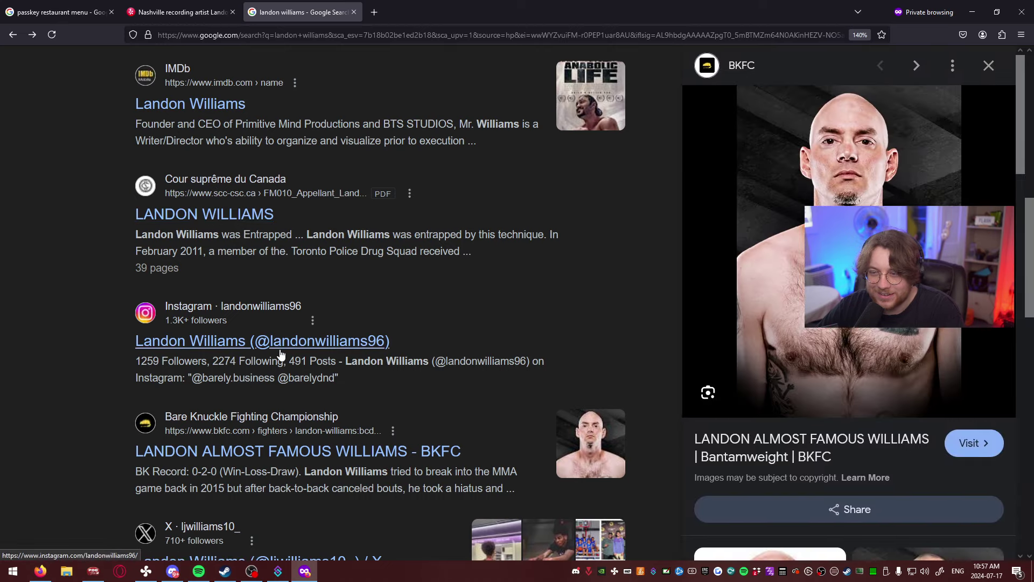
{"action": "left_click", "coordinate": [281, 347]}
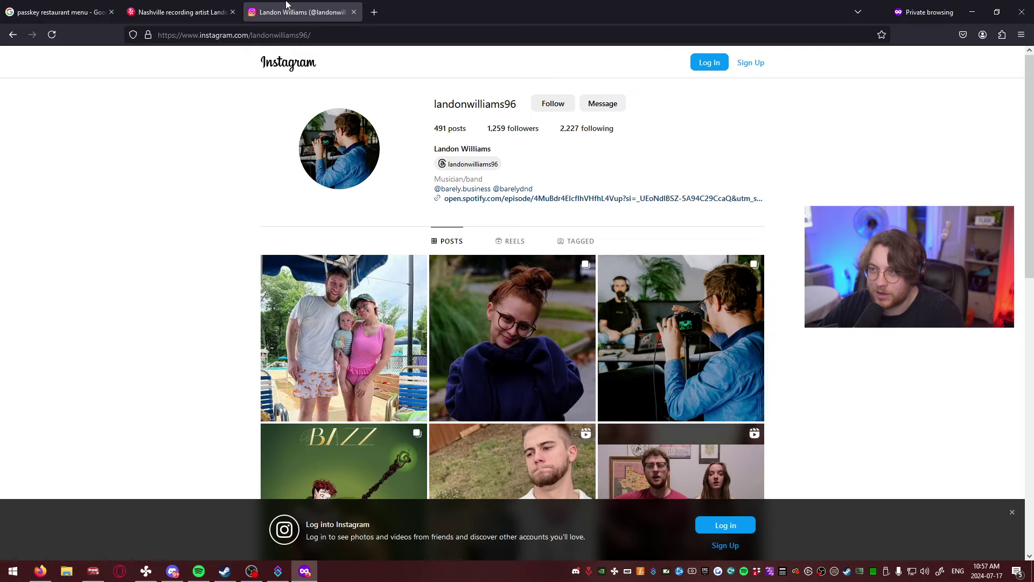
Close and reopen the Instagram profile, check the Yelp diner photo, then return to the profile.
{"action": "left_click", "coordinate": [354, 13]}
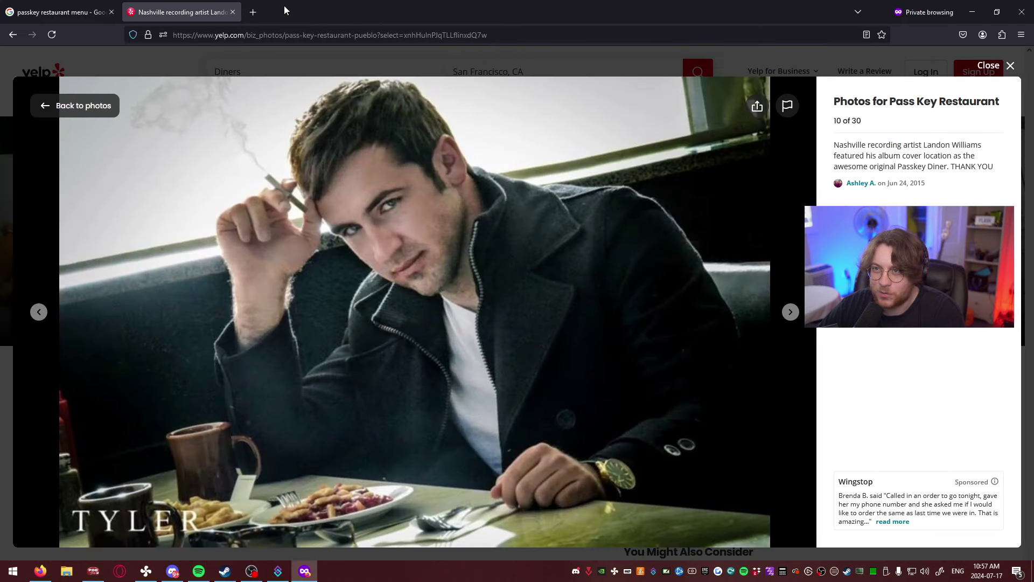
{"action": "key", "text": "ctrl+shift+t"}
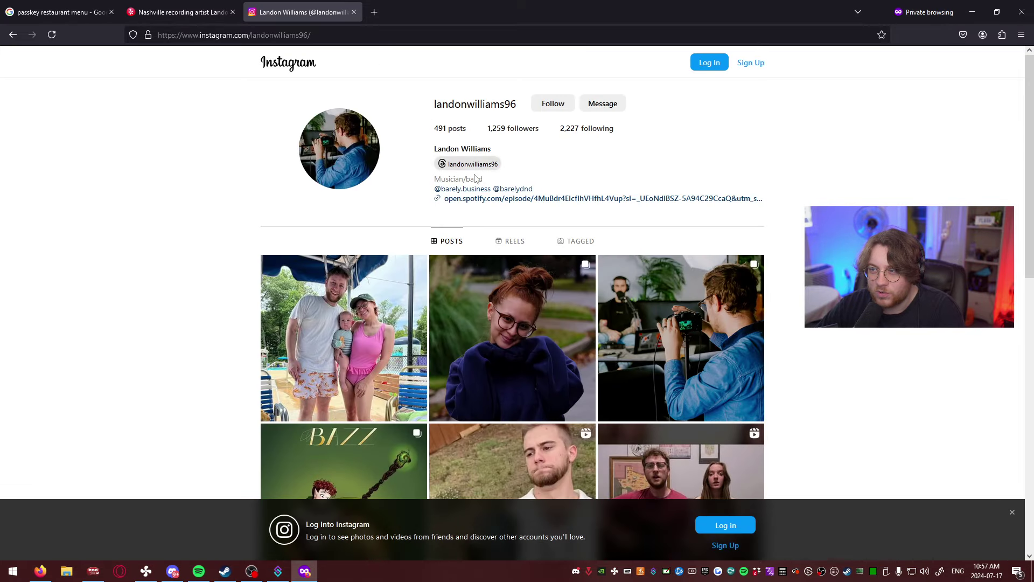
{"action": "scroll", "coordinate": [485, 283], "scroll_direction": "down", "scroll_amount": 2}
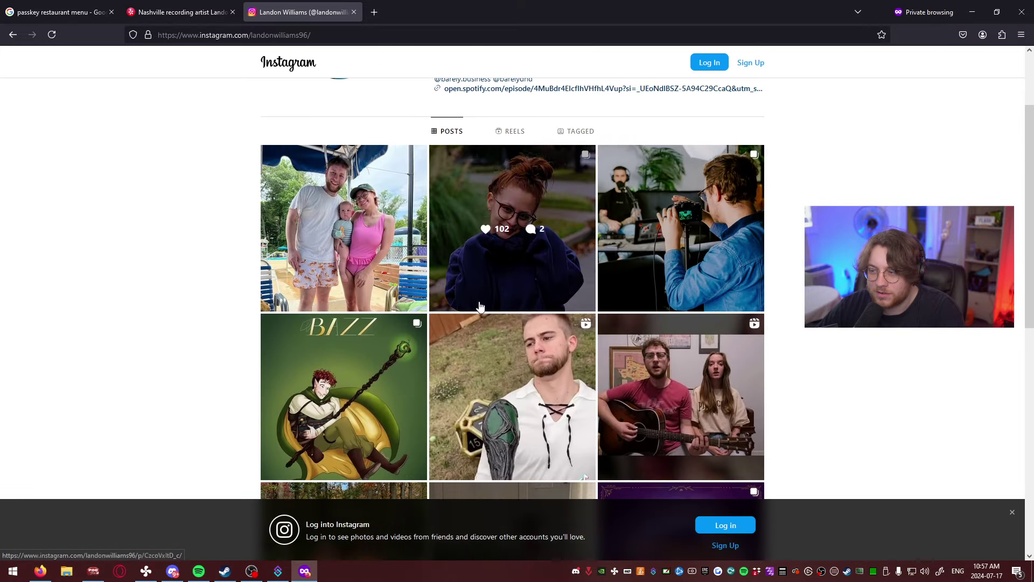
{"action": "scroll", "coordinate": [488, 295], "scroll_direction": "down", "scroll_amount": 5}
{"action": "scroll", "coordinate": [488, 295], "scroll_direction": "down", "scroll_amount": 4}
{"action": "left_click", "coordinate": [179, 12]}
{"action": "left_click", "coordinate": [304, 11]}
{"action": "scroll", "coordinate": [418, 293], "scroll_direction": "up", "scroll_amount": 4}
{"action": "scroll", "coordinate": [419, 292], "scroll_direction": "up", "scroll_amount": 5}
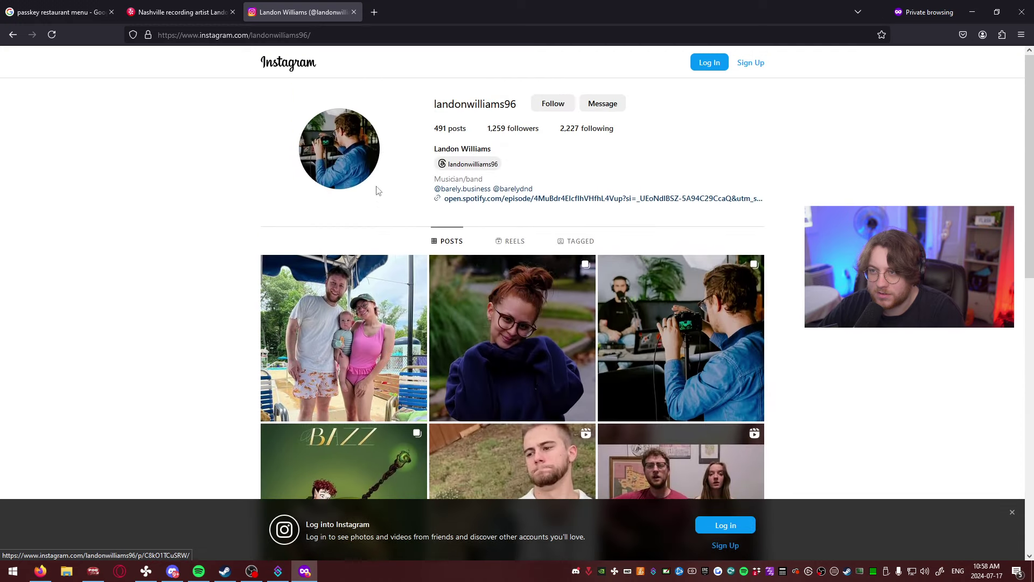
{"action": "left_click", "coordinate": [13, 34]}
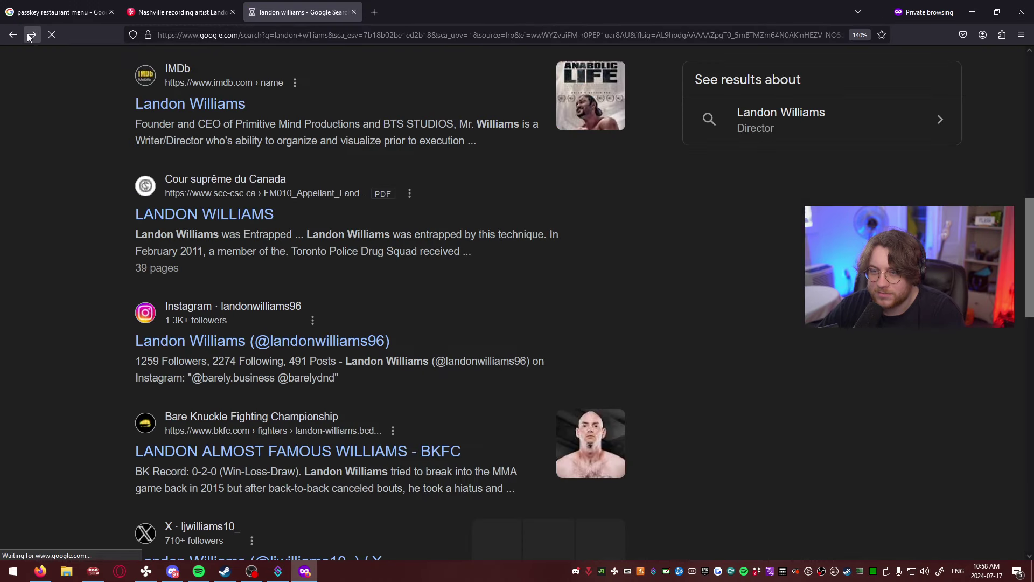
{"action": "scroll", "coordinate": [311, 311], "scroll_direction": "down", "scroll_amount": 3}
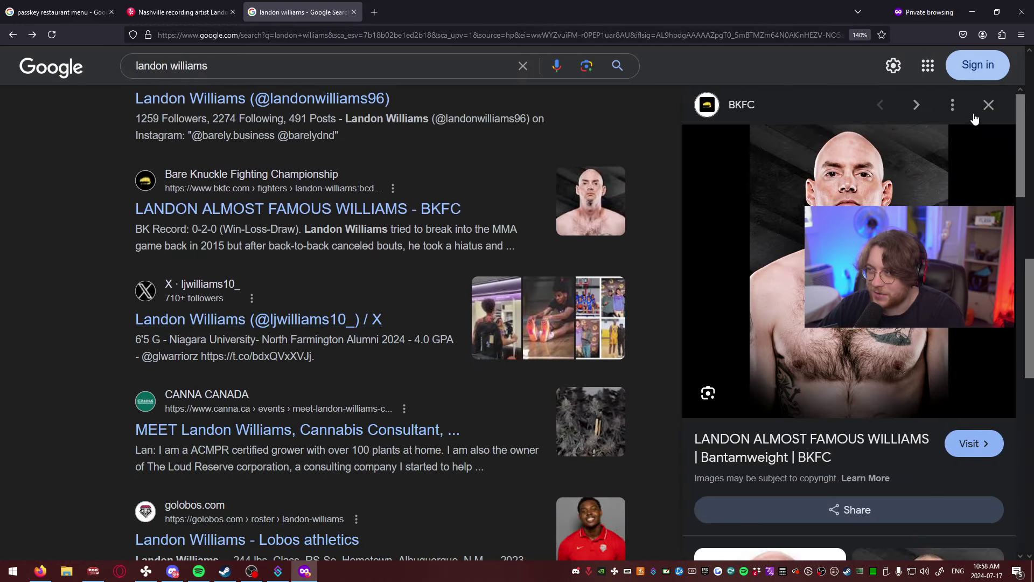
{"action": "left_click", "coordinate": [988, 104]}
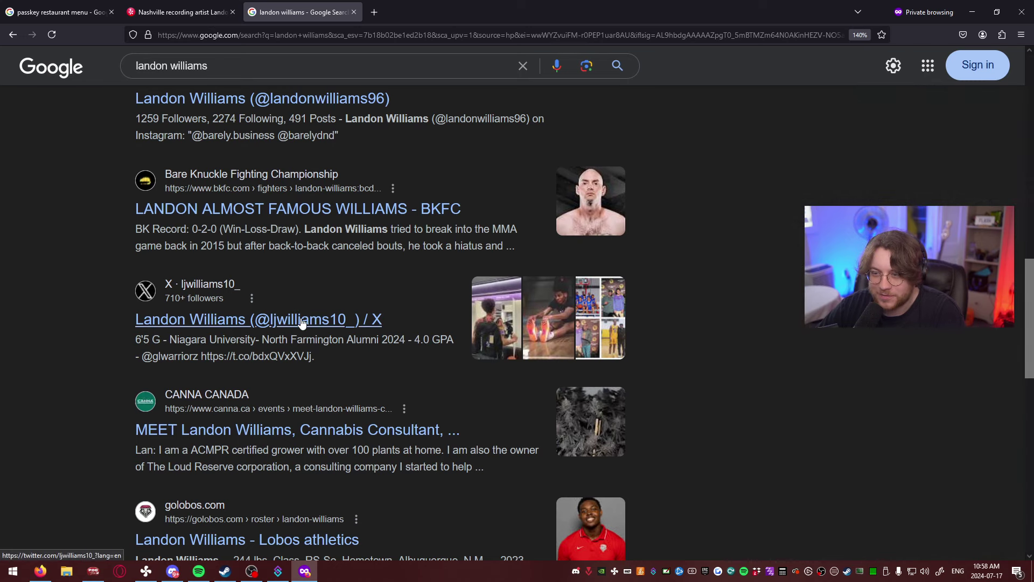
{"action": "scroll", "coordinate": [303, 323], "scroll_direction": "down", "scroll_amount": 2}
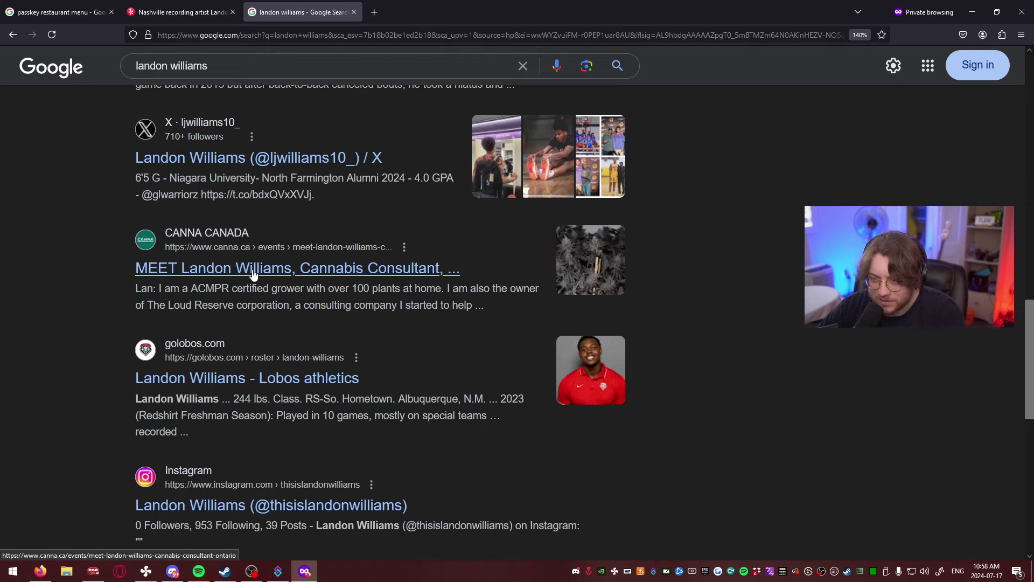
{"action": "scroll", "coordinate": [253, 275], "scroll_direction": "down", "scroll_amount": 3}
{"action": "scroll", "coordinate": [255, 266], "scroll_direction": "down", "scroll_amount": 2}
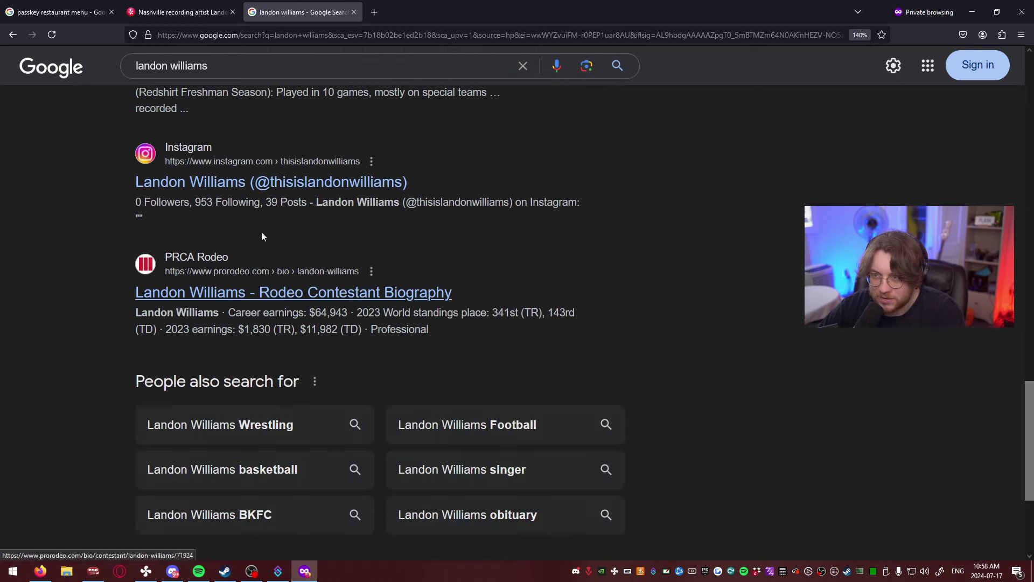
{"action": "left_click", "coordinate": [267, 182]}
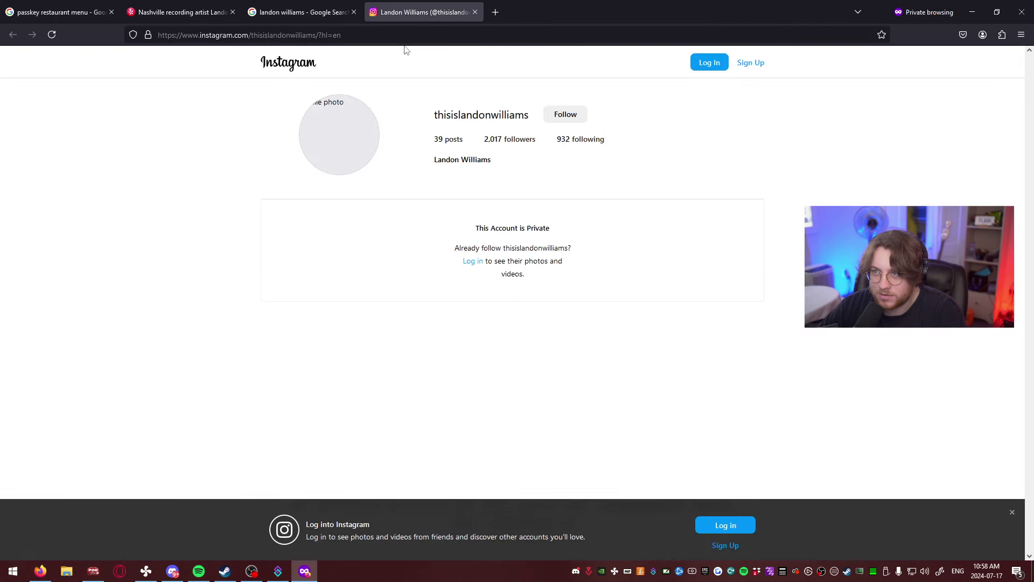
{"action": "left_click", "coordinate": [474, 13]}
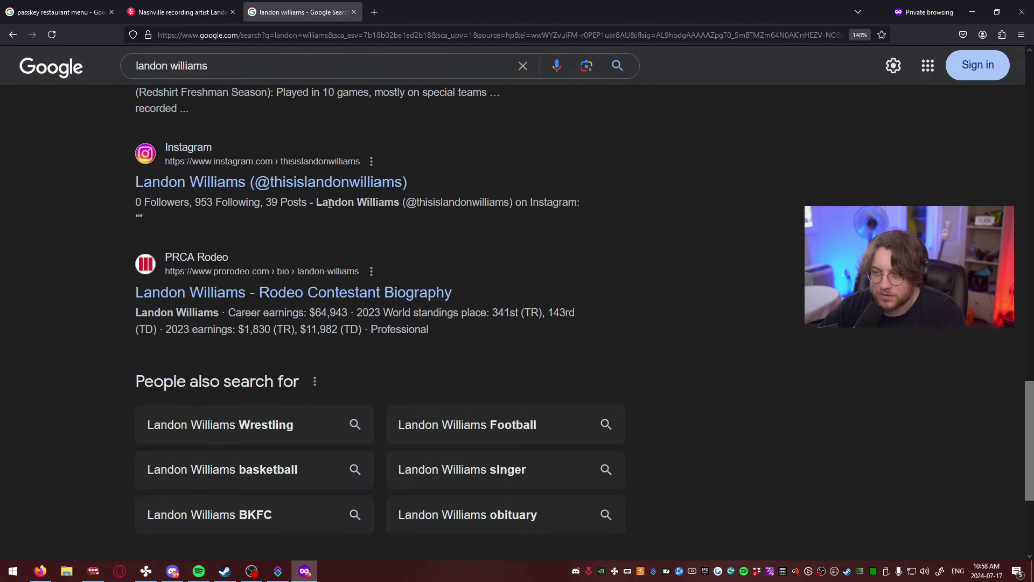
{"action": "middle_click", "coordinate": [307, 292]}
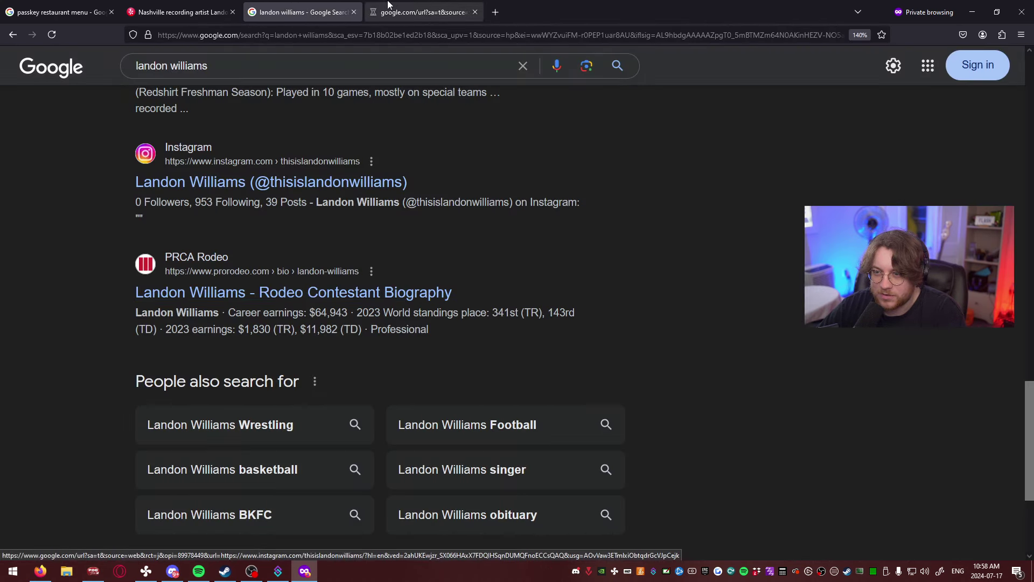
{"action": "left_click", "coordinate": [421, 12]}
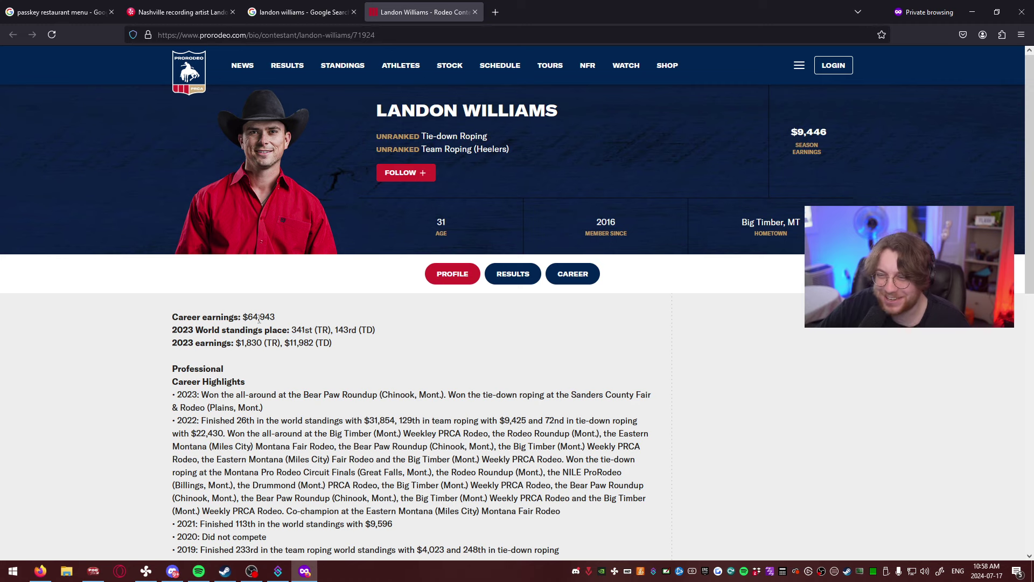
{"action": "scroll", "coordinate": [283, 312], "scroll_direction": "down", "scroll_amount": 4}
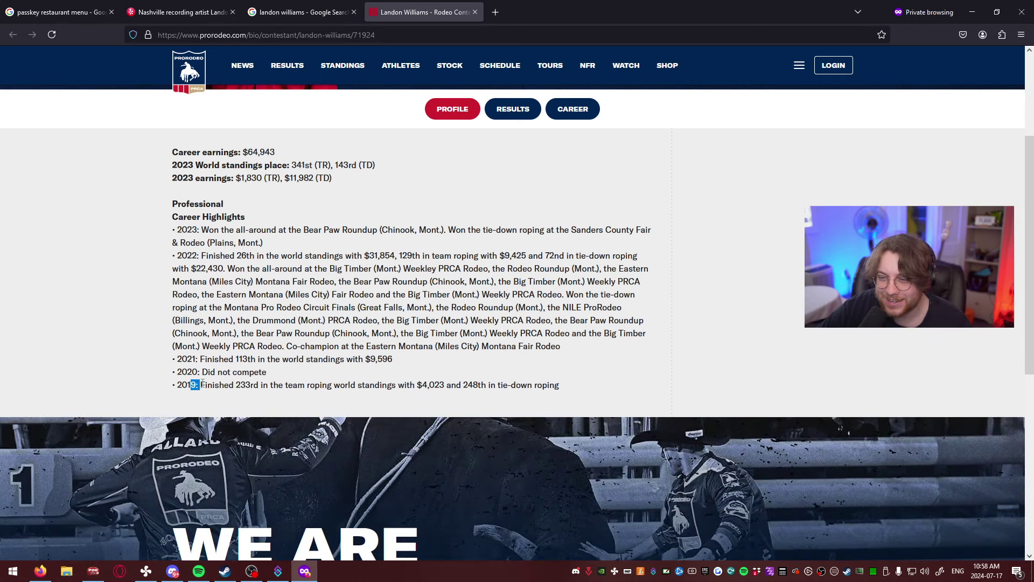
{"action": "left_click_drag", "start_coordinate": [194, 385], "coordinate": [242, 385]}
{"action": "left_click", "coordinate": [283, 364]}
{"action": "scroll", "coordinate": [332, 377], "scroll_direction": "up", "scroll_amount": 4}
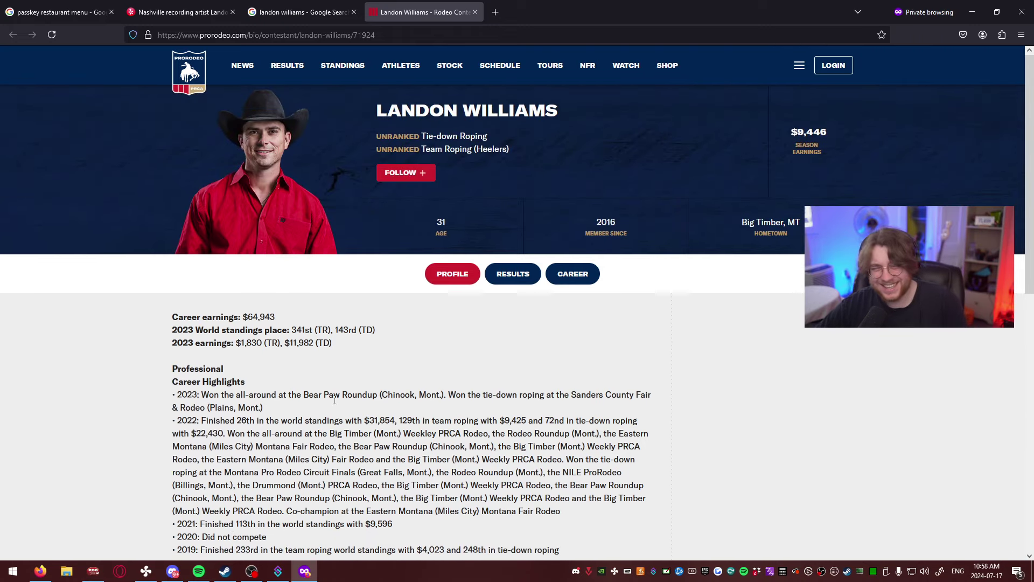
{"action": "left_click", "coordinate": [475, 12]}
{"action": "scroll", "coordinate": [284, 309], "scroll_direction": "down", "scroll_amount": 1}
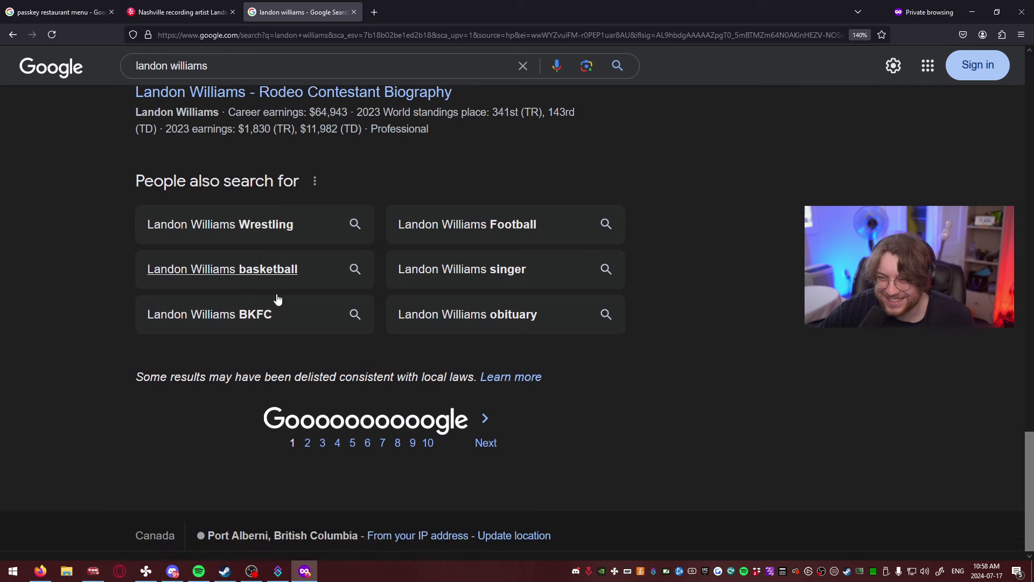
{"action": "left_click", "coordinate": [308, 442]}
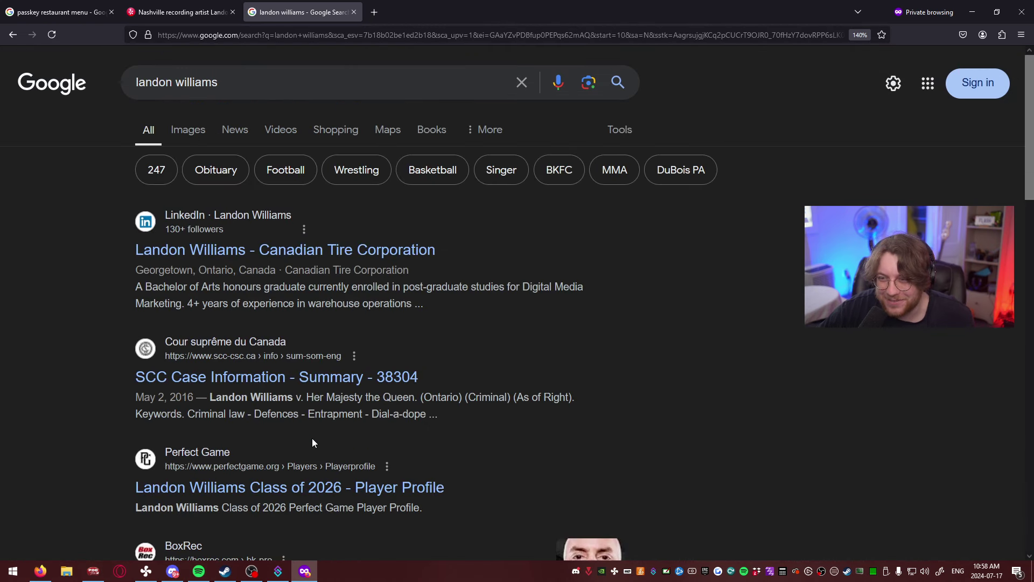
{"action": "left_click", "coordinate": [224, 81]}
{"action": "type", "text": "si"}
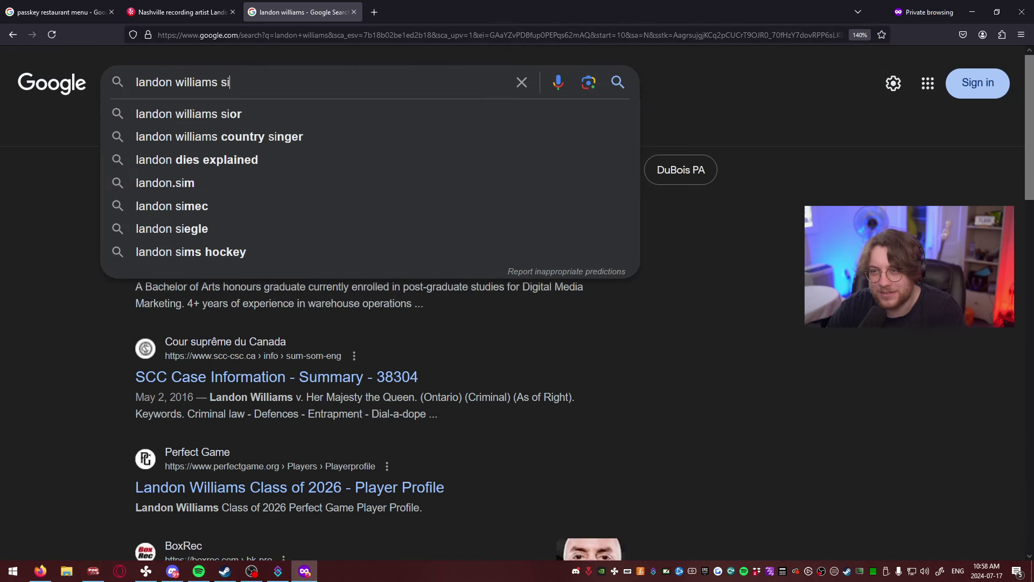
{"action": "type", "text": "gner"}
{"action": "key", "text": "BackSpace"}
{"action": "key", "text": "BackSpace"}
{"action": "type", "text": "er"}
{"action": "key", "text": "Return"}
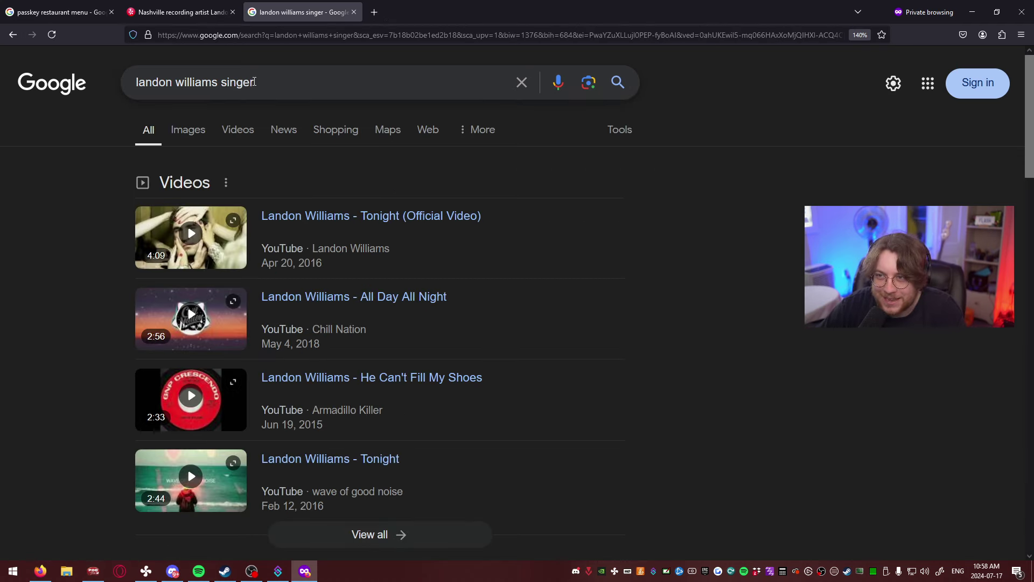
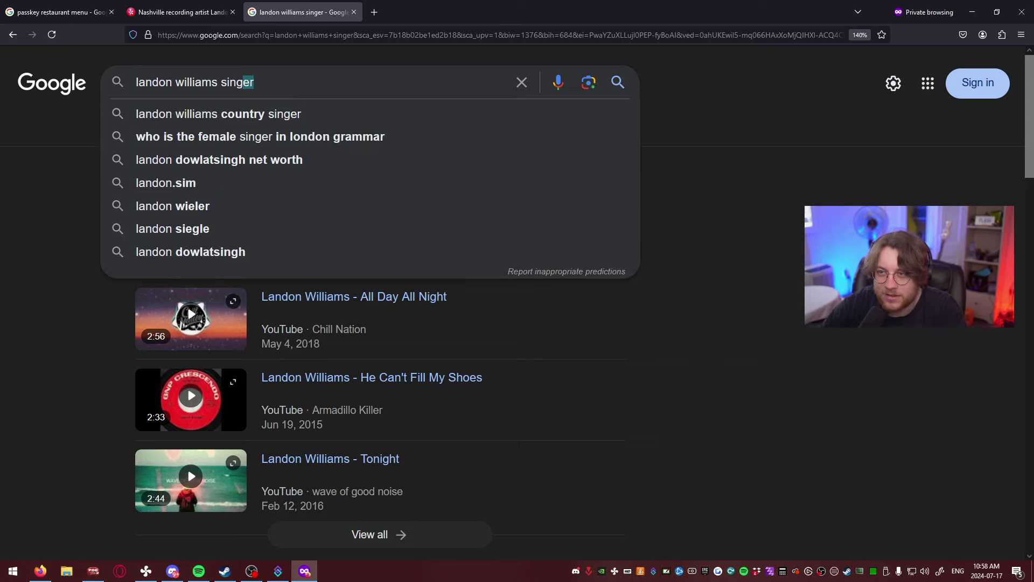
{"action": "type", "text": "er"}
{"action": "key", "text": "Return"}
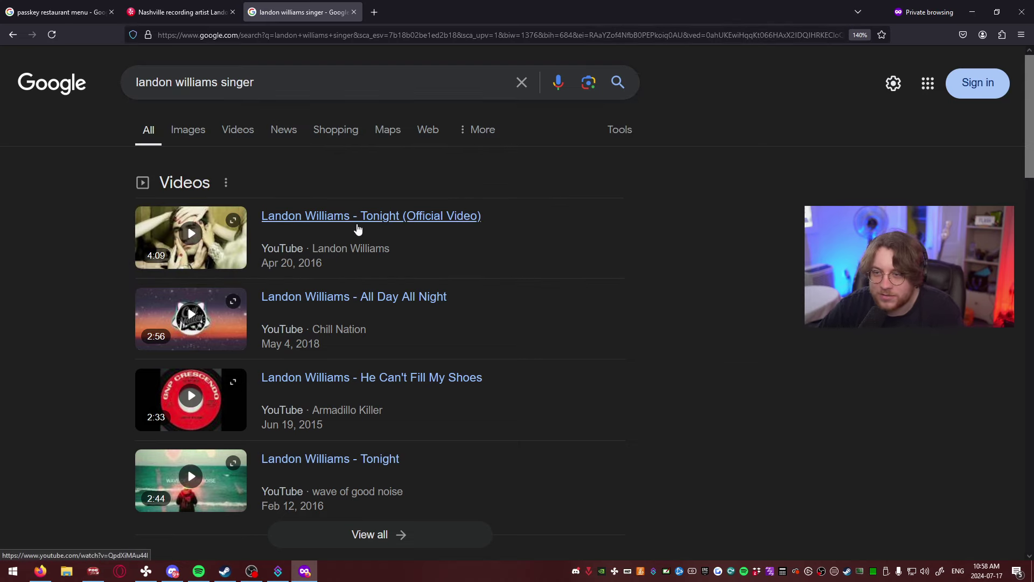
{"action": "left_click", "coordinate": [357, 222]}
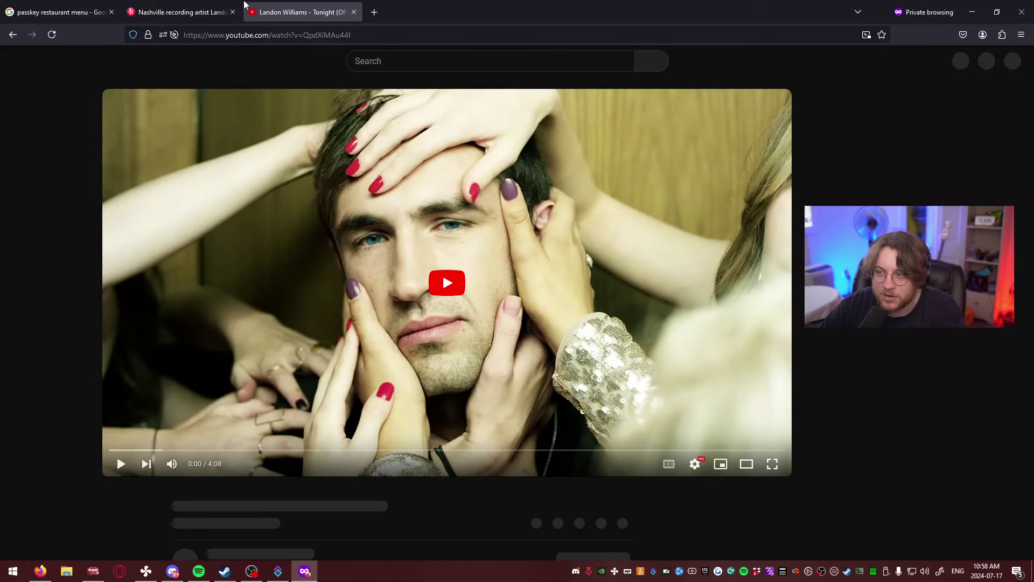
{"action": "left_click", "coordinate": [181, 11]}
{"action": "left_click", "coordinate": [302, 11]}
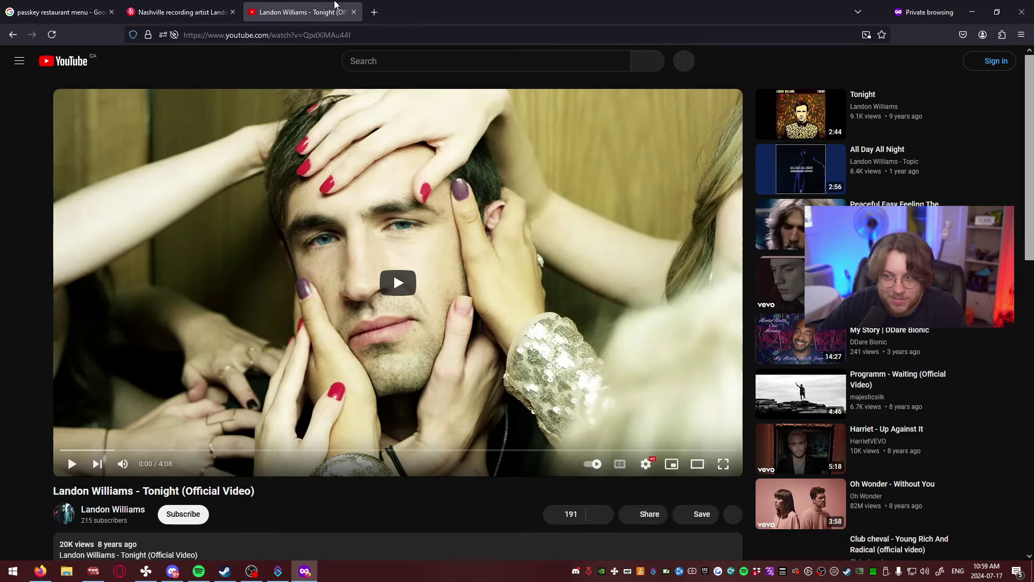
{"action": "scroll", "coordinate": [321, 287], "scroll_direction": "down", "scroll_amount": 2}
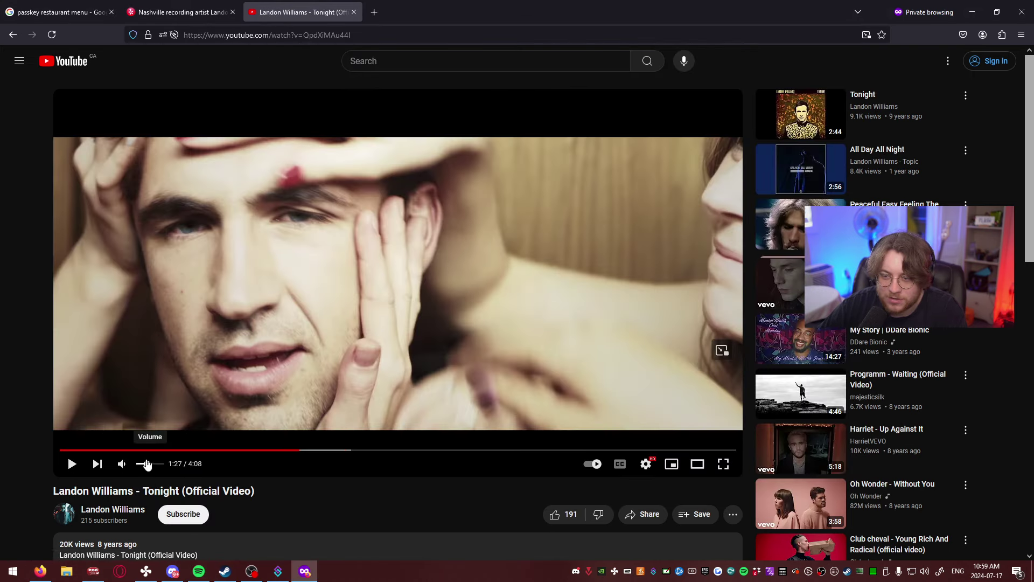
{"action": "left_click", "coordinate": [210, 360]}
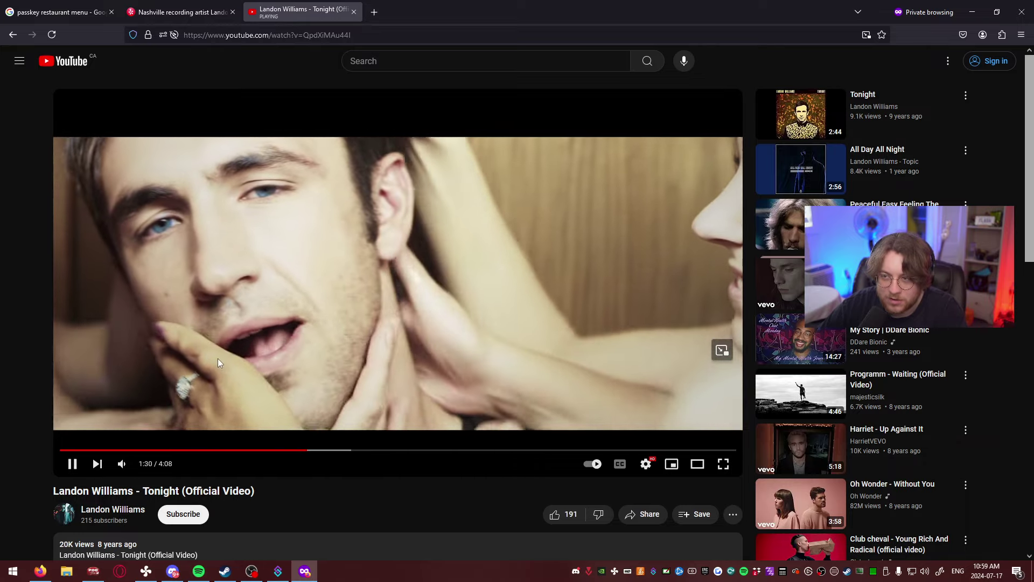
{"action": "left_click", "coordinate": [207, 381]}
{"action": "left_click", "coordinate": [199, 574]}
{"action": "left_click", "coordinate": [24, 368]}
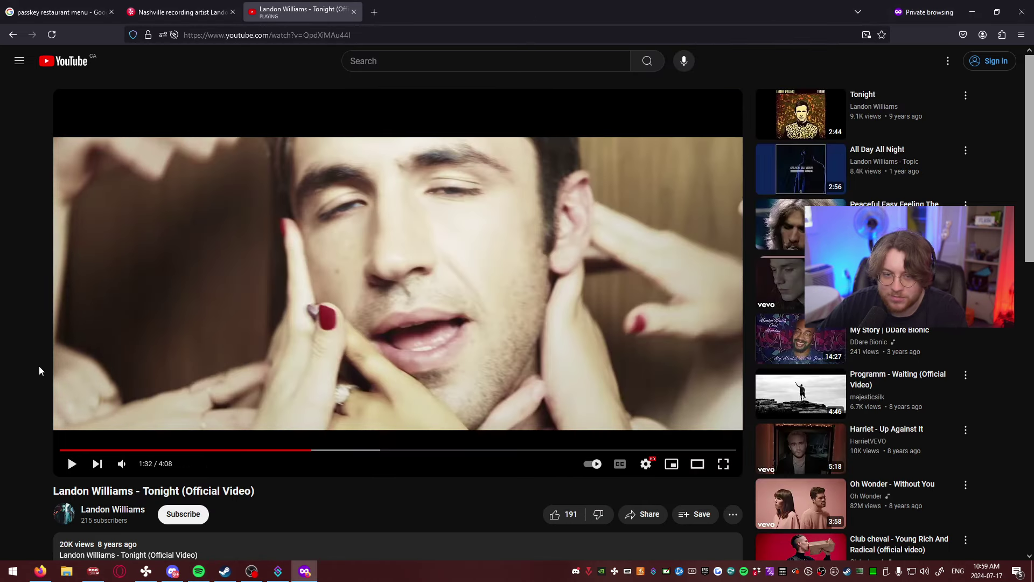
{"action": "scroll", "coordinate": [56, 368], "scroll_direction": "down", "scroll_amount": 2}
{"action": "scroll", "coordinate": [56, 364], "scroll_direction": "down", "scroll_amount": 1}
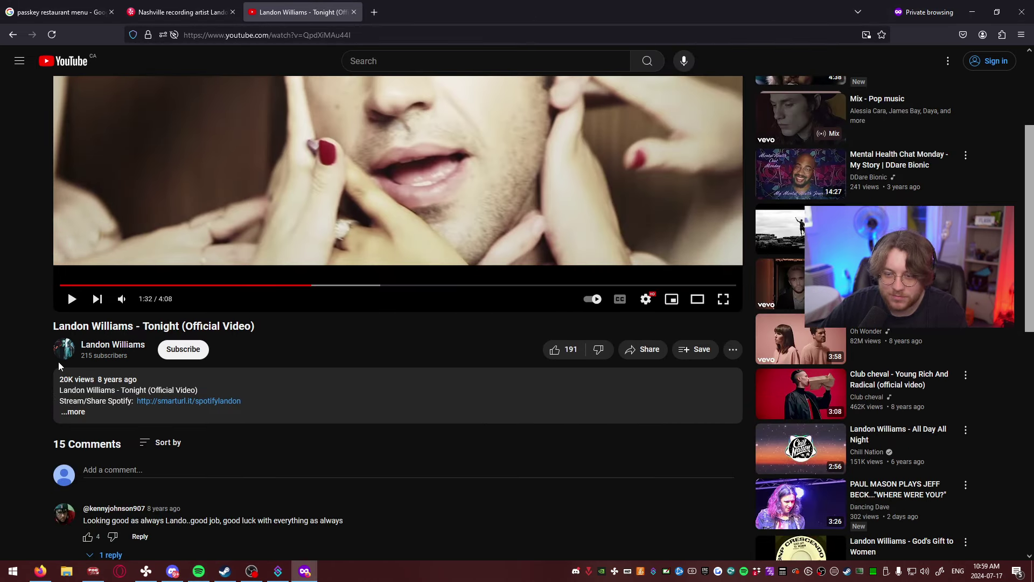
{"action": "scroll", "coordinate": [70, 360], "scroll_direction": "down", "scroll_amount": 3}
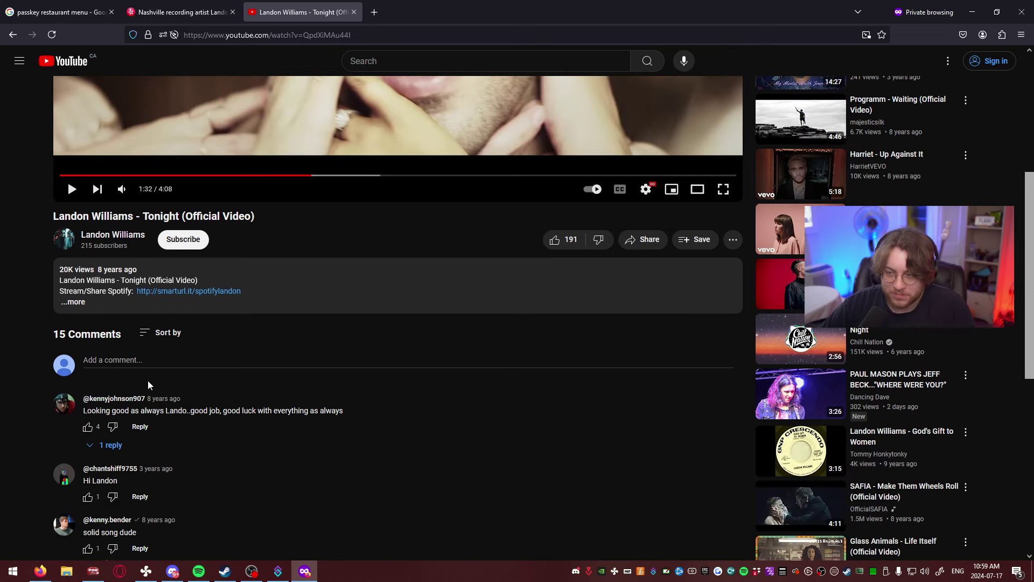
{"action": "scroll", "coordinate": [142, 387], "scroll_direction": "down", "scroll_amount": 1}
{"action": "scroll", "coordinate": [140, 396], "scroll_direction": "down", "scroll_amount": 2}
{"action": "left_click", "coordinate": [131, 347]}
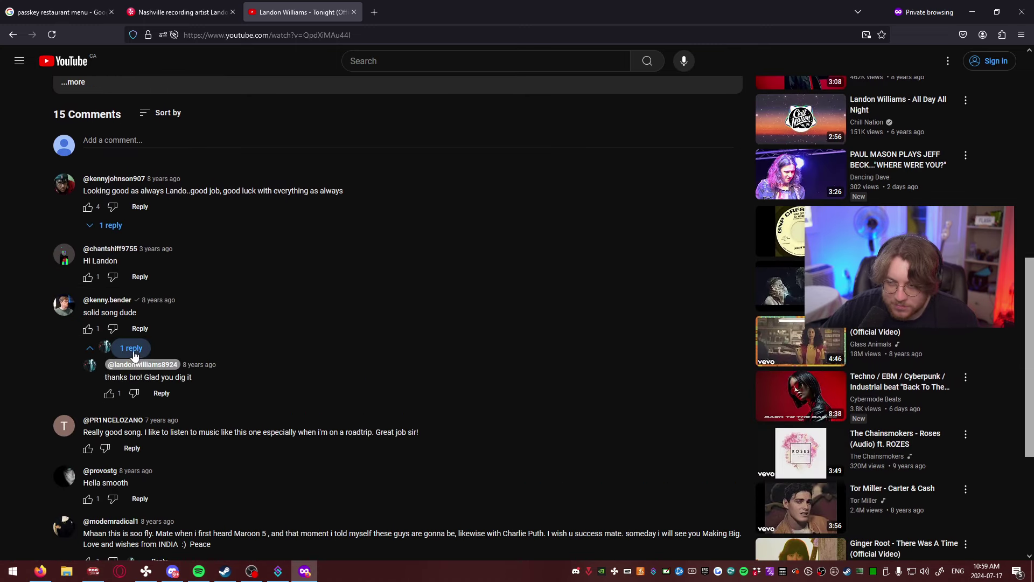
{"action": "left_click", "coordinate": [143, 364]}
{"action": "scroll", "coordinate": [142, 364], "scroll_direction": "up", "scroll_amount": 5}
{"action": "scroll", "coordinate": [142, 365], "scroll_direction": "up", "scroll_amount": 1}
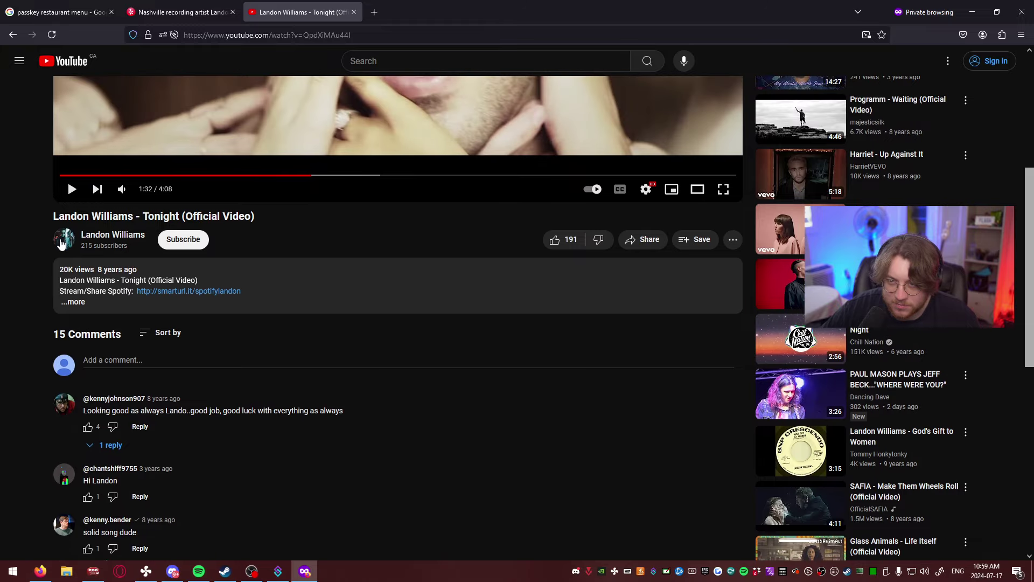
{"action": "left_click", "coordinate": [283, 312]}
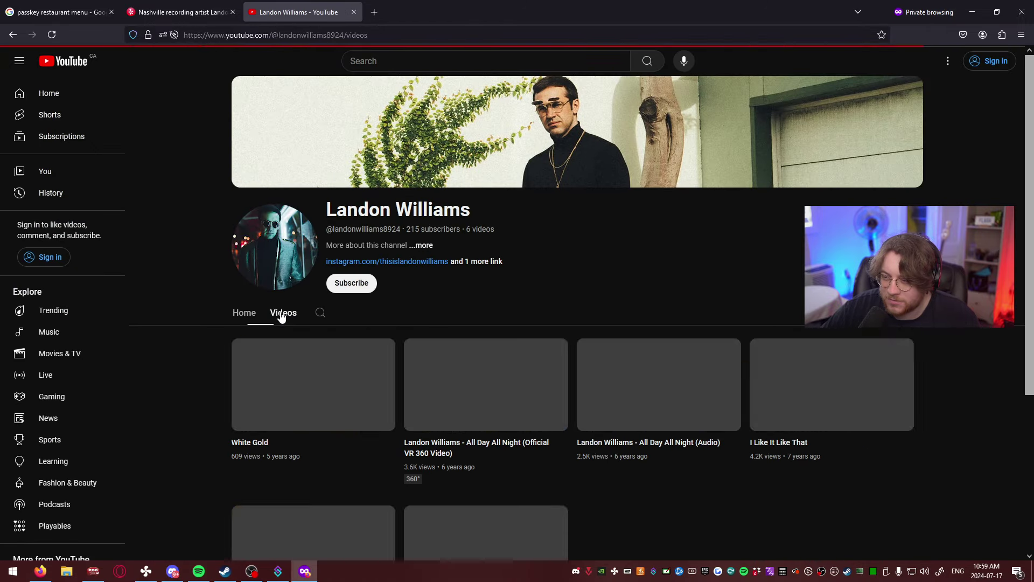
Step back and forth through Yelp's Pass Key photos, past the Pass Key Special Slopper.
{"action": "left_click", "coordinate": [180, 11]}
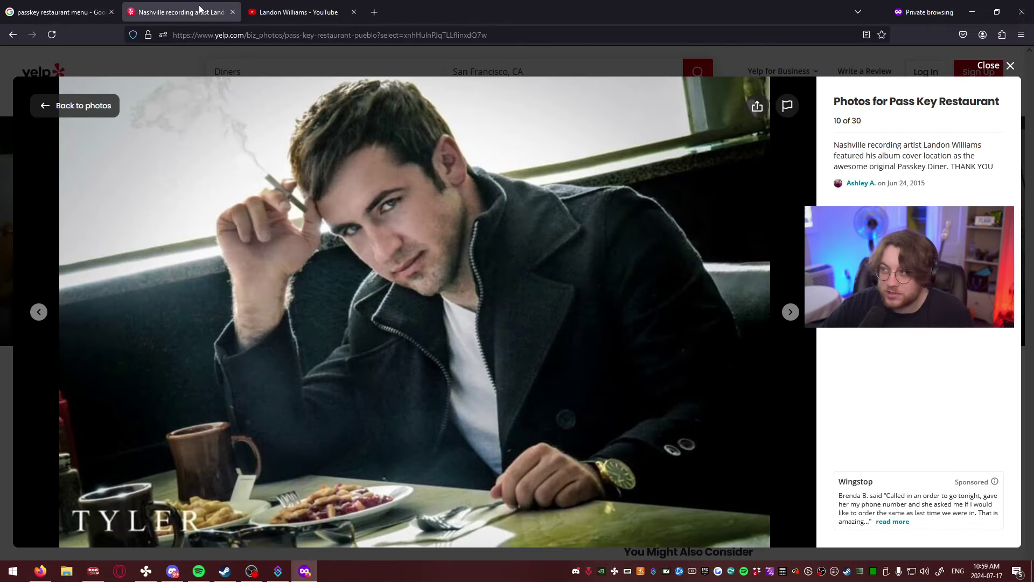
{"action": "left_click", "coordinate": [38, 312]}
{"action": "left_click", "coordinate": [38, 312]}
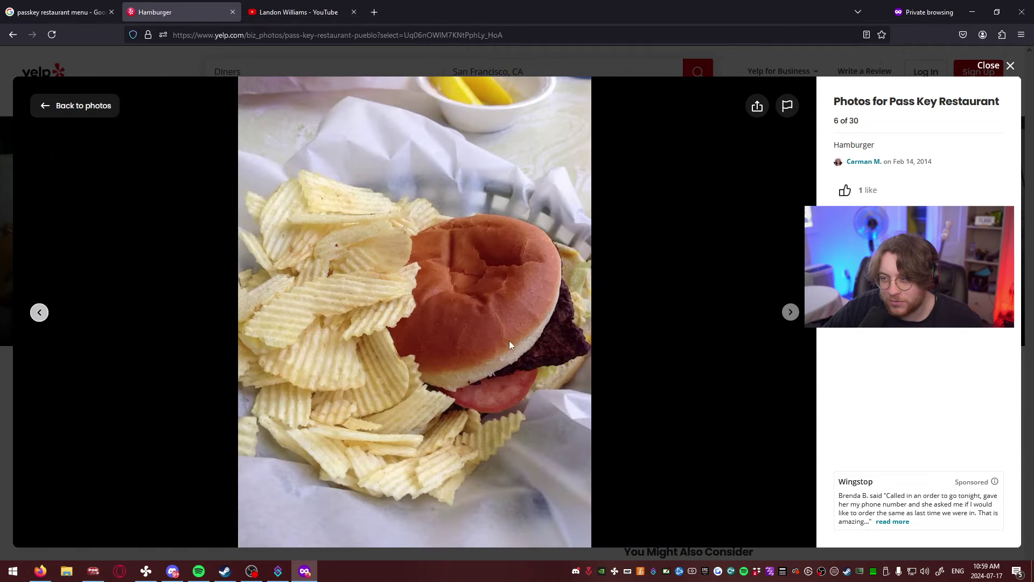
{"action": "left_click", "coordinate": [789, 311]}
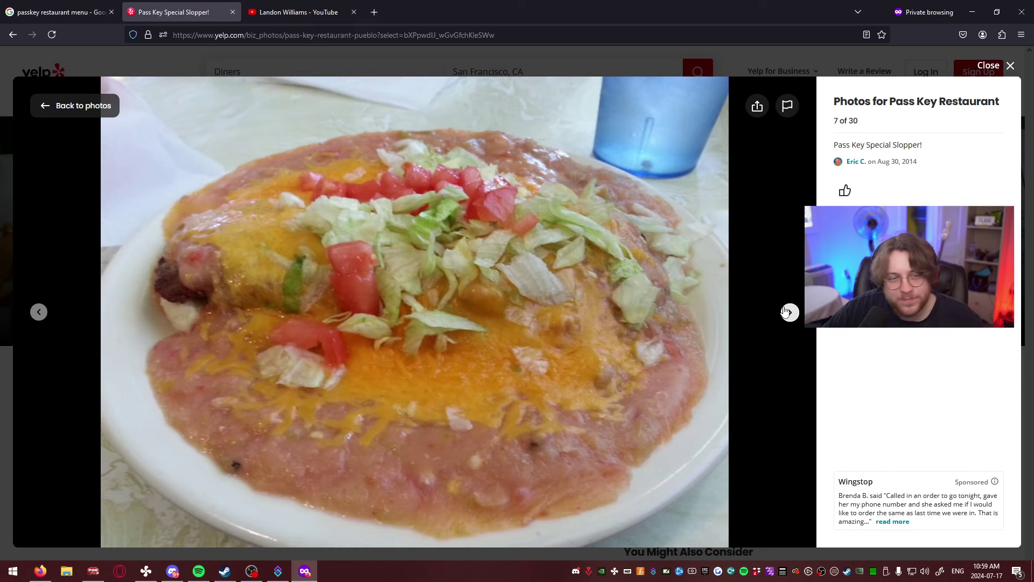
{"action": "left_click", "coordinate": [789, 312]}
{"action": "left_click", "coordinate": [788, 312]}
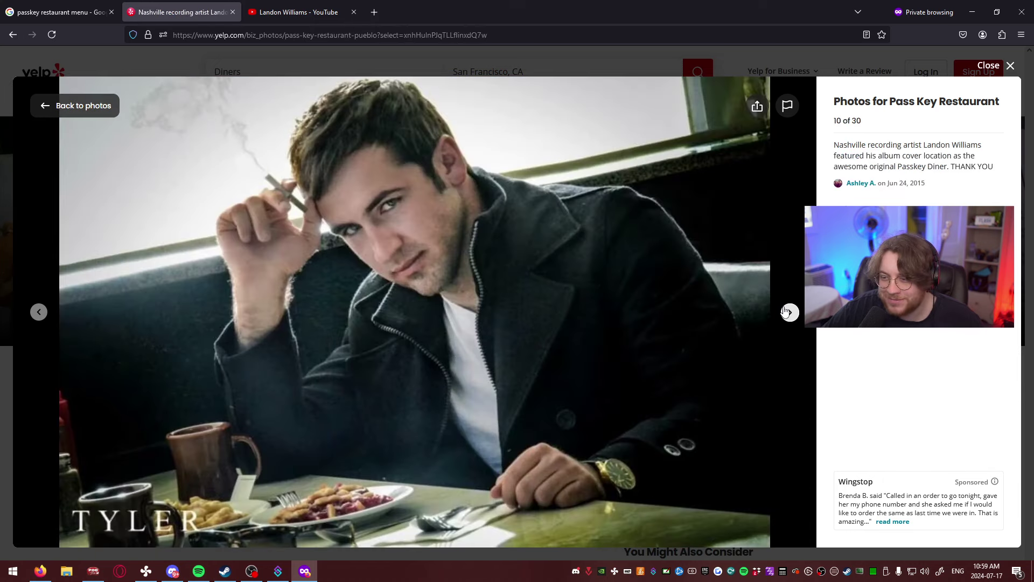
Advance to photo 13 of 30, the appetizers menu, then return to Google Images.
{"action": "left_click", "coordinate": [790, 312]}
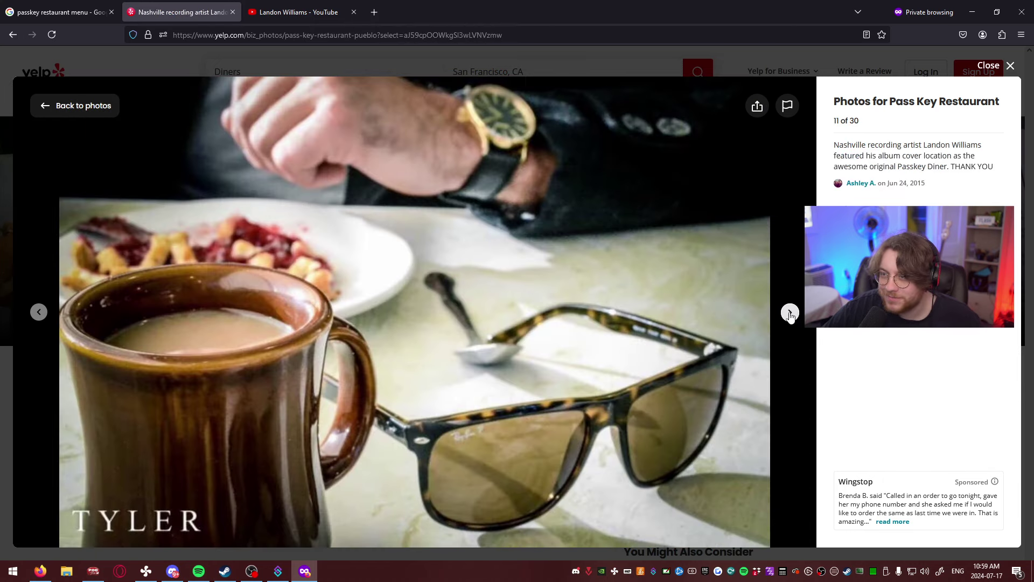
{"action": "left_click", "coordinate": [791, 313]}
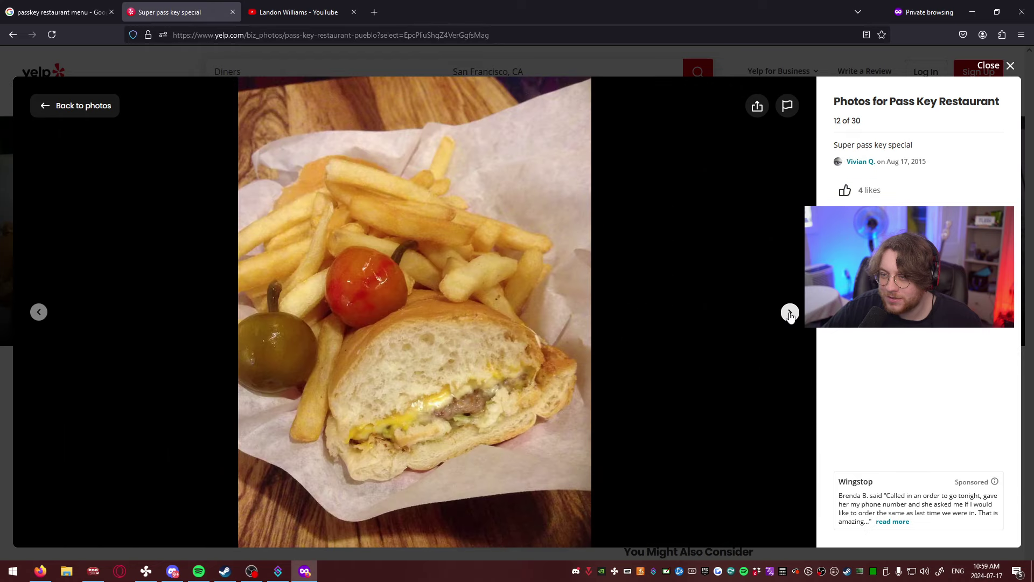
{"action": "left_click", "coordinate": [790, 313]}
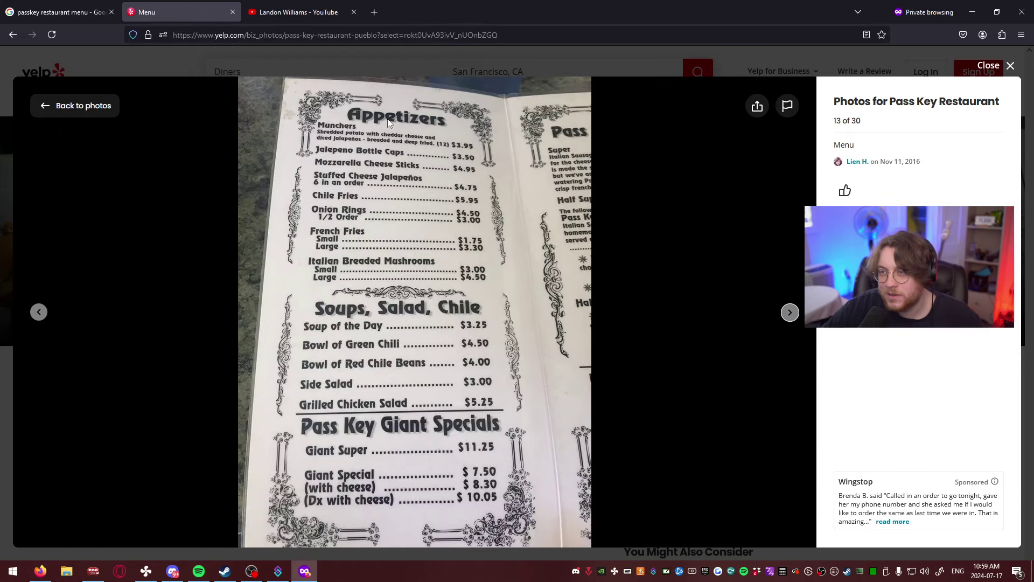
{"action": "left_click", "coordinate": [60, 11]}
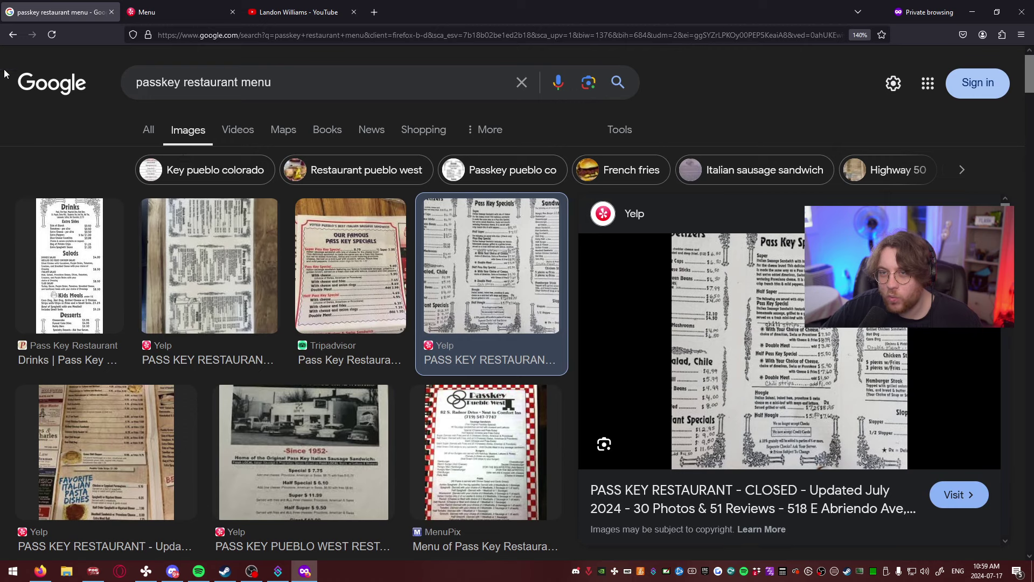
Go back to the 'passkey restaurant pueblo colorado' image results.
{"action": "left_click", "coordinate": [12, 35]}
{"action": "left_click", "coordinate": [14, 34]}
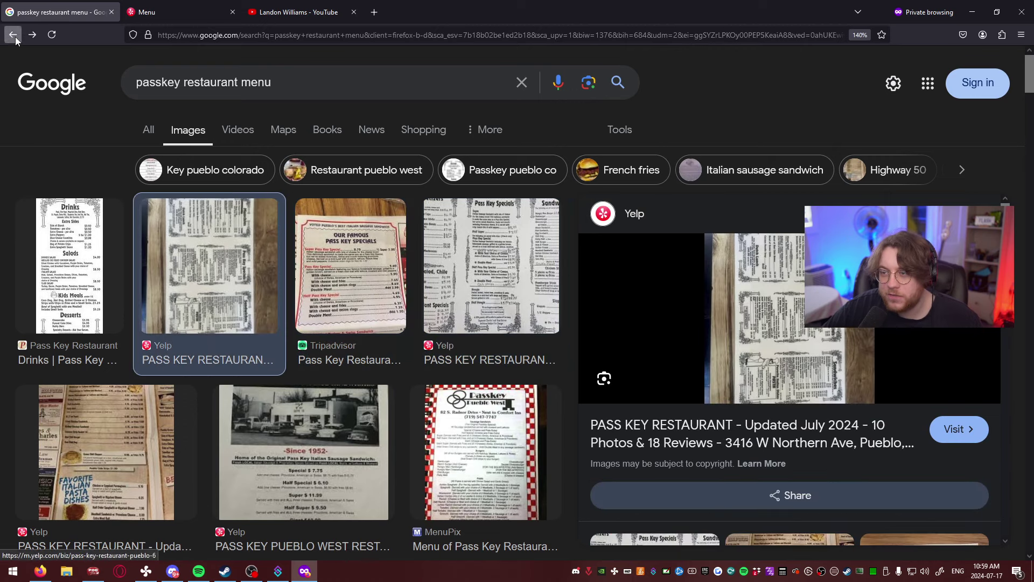
{"action": "left_click", "coordinate": [15, 36]}
{"action": "left_click", "coordinate": [16, 36]}
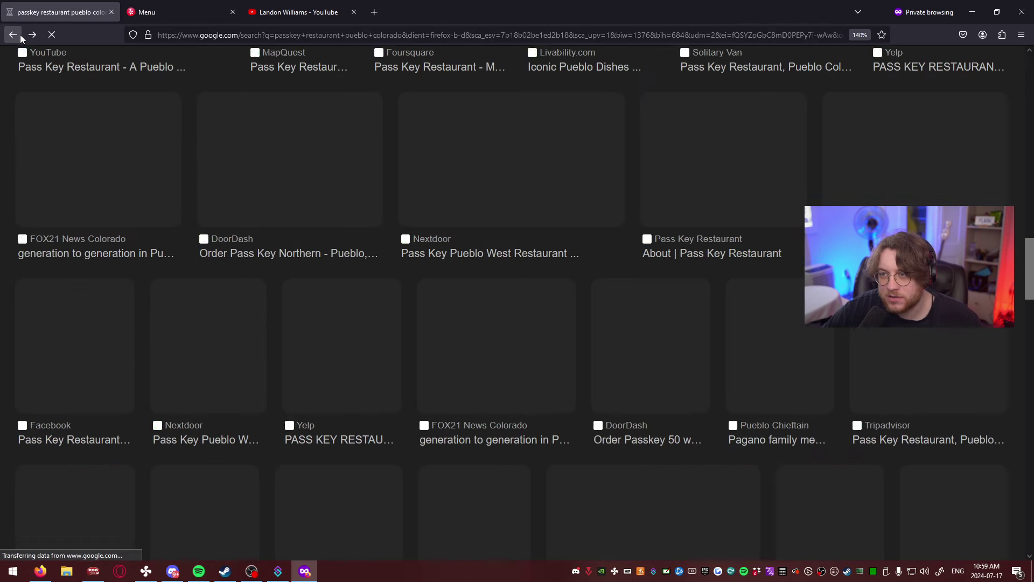
{"action": "scroll", "coordinate": [397, 378], "scroll_direction": "down", "scroll_amount": 3}
{"action": "scroll", "coordinate": [453, 453], "scroll_direction": "up", "scroll_amount": 2}
Open the Tripadvisor photo of the cheese-and-onion-topped dish in its own tab, full size.
{"action": "left_click", "coordinate": [658, 485]}
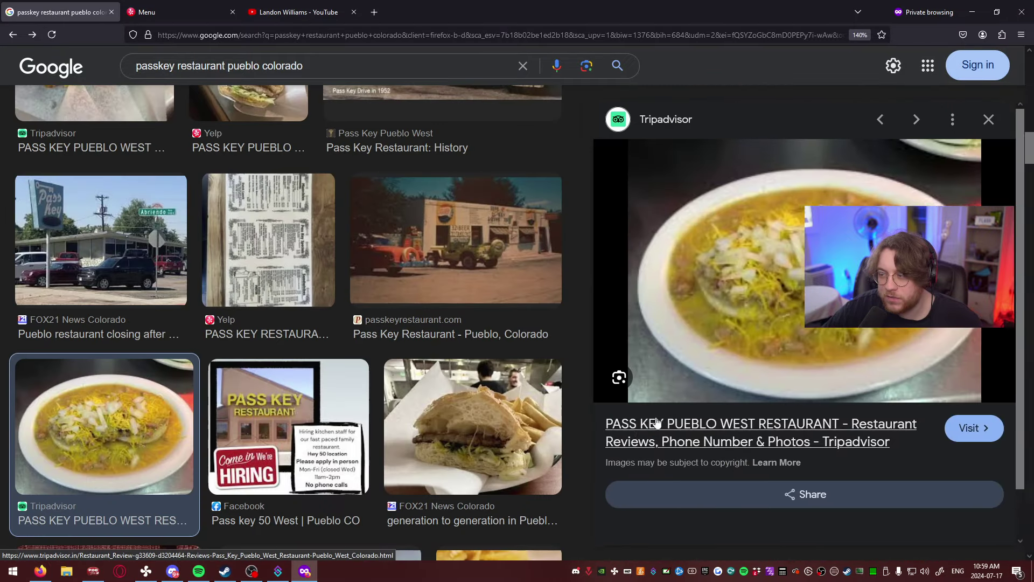
{"action": "right_click", "coordinate": [778, 387]}
{"action": "left_click", "coordinate": [777, 408]}
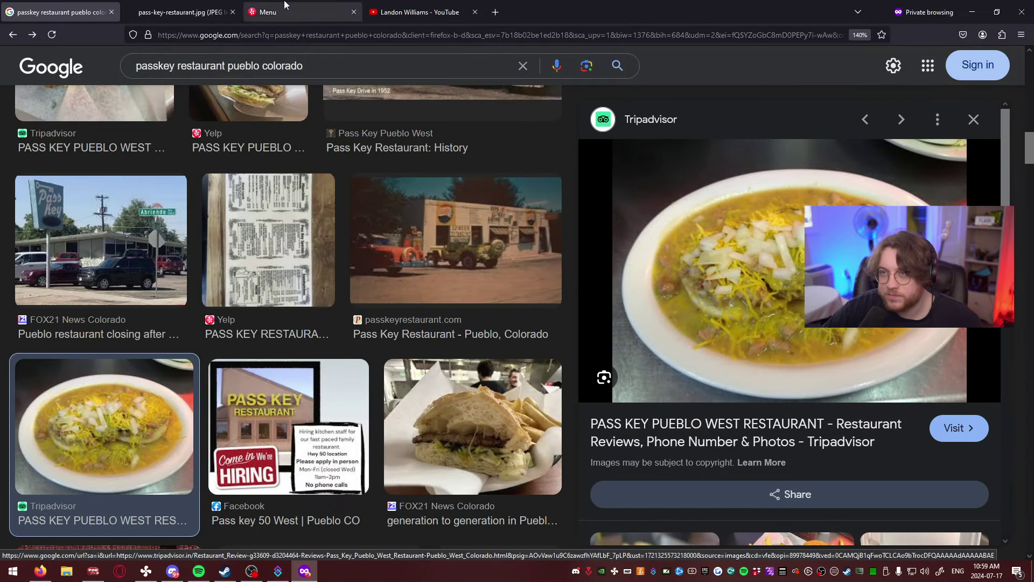
{"action": "left_click", "coordinate": [179, 11]}
{"action": "left_click", "coordinate": [515, 358]}
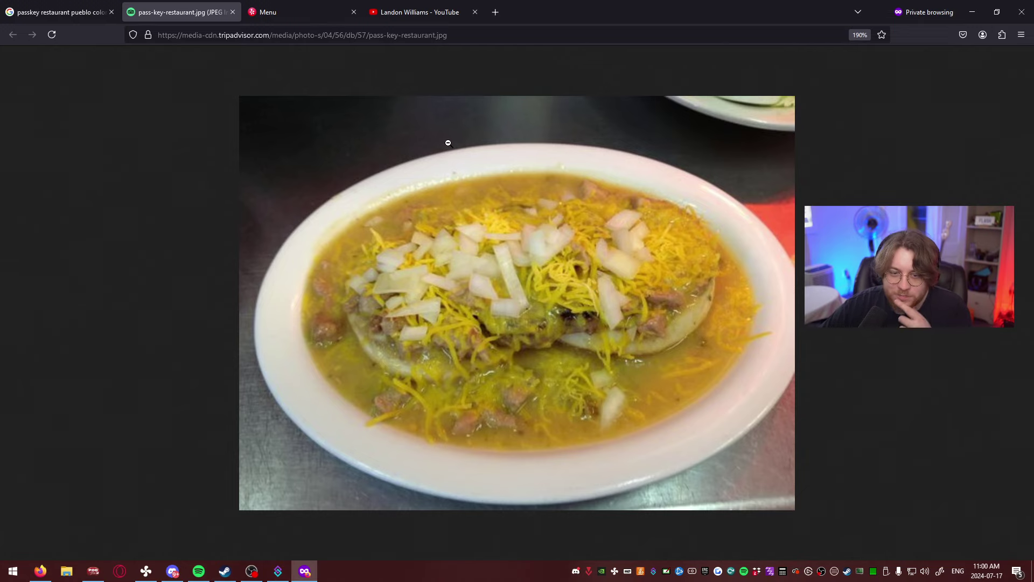
Return to Yelp's Pass Key menu photos and step back to earlier ones.
{"action": "left_click", "coordinate": [259, 6]}
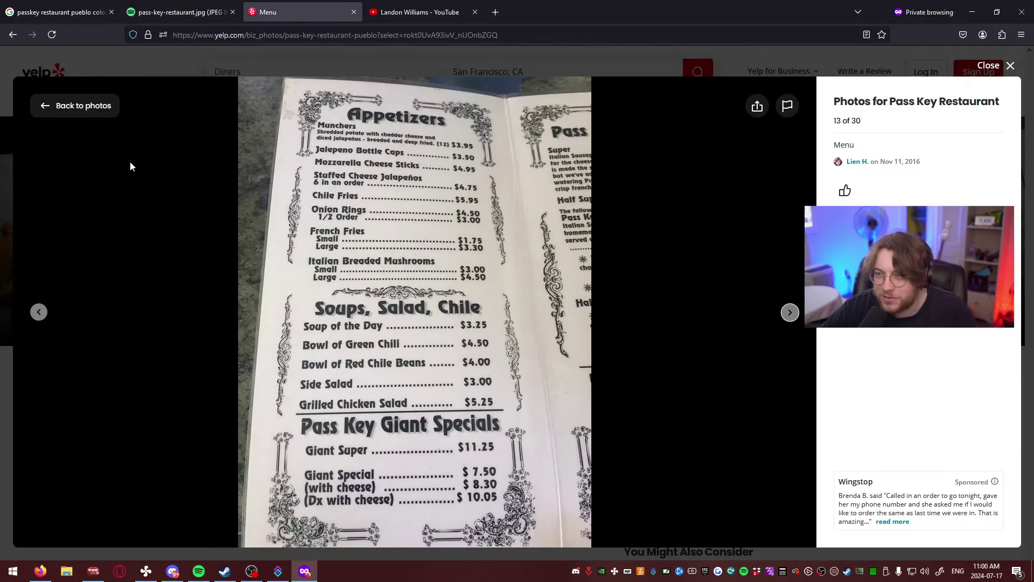
{"action": "left_click", "coordinate": [37, 311]}
{"action": "left_click", "coordinate": [38, 312]}
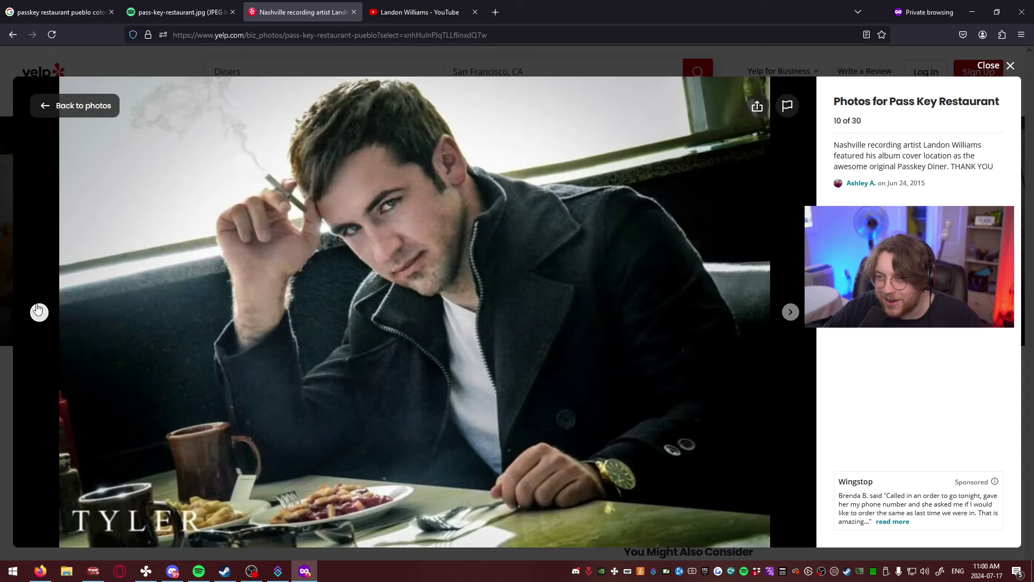
{"action": "left_click_drag", "start_coordinate": [843, 144], "coordinate": [887, 145]}
{"action": "left_click", "coordinate": [872, 161]}
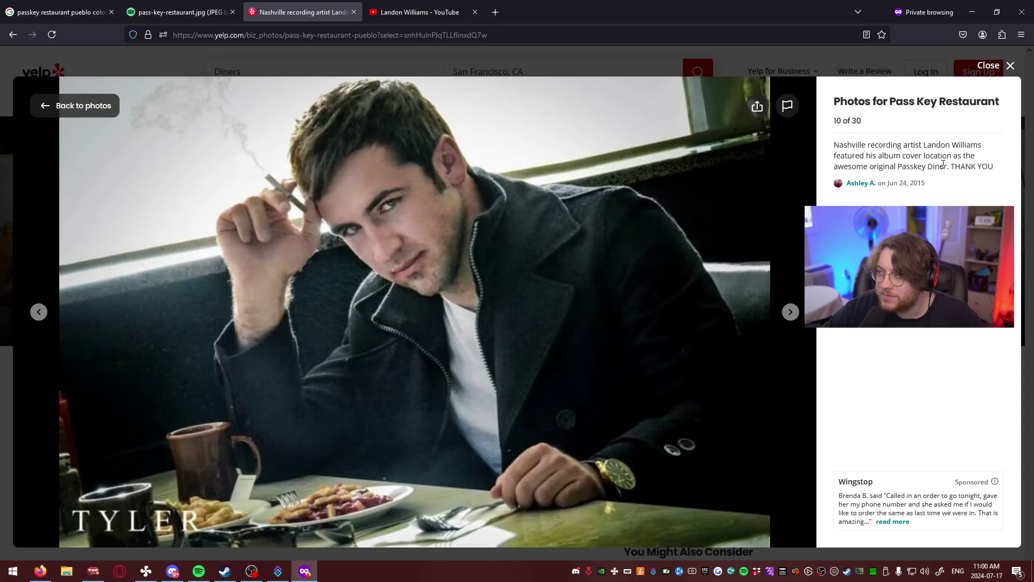
Settle on photo 14 of 30, the Pass Key Specials menu, then view the Tripadvisor dish photo.
{"action": "left_click", "coordinate": [789, 312]}
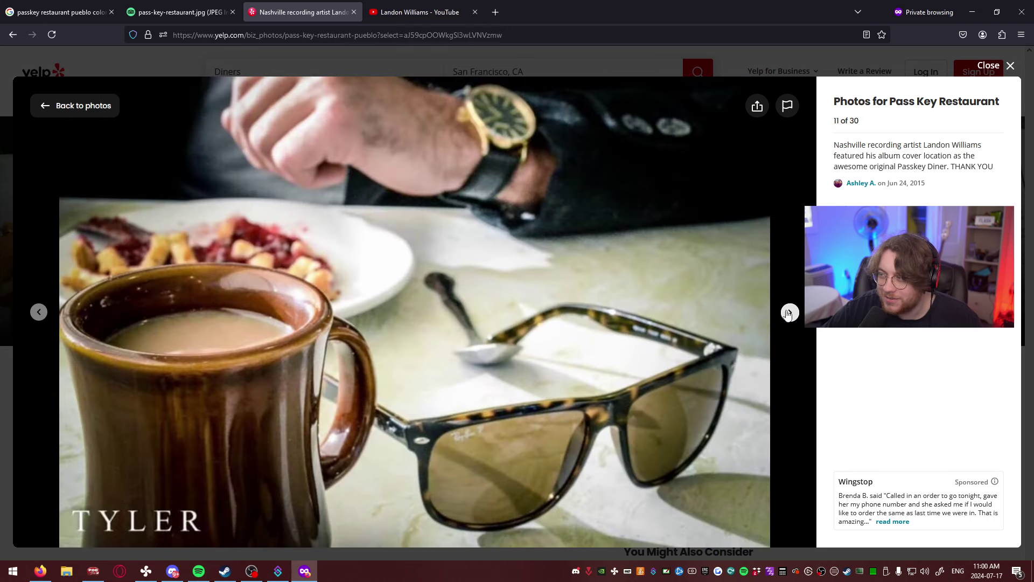
{"action": "left_click", "coordinate": [789, 312]}
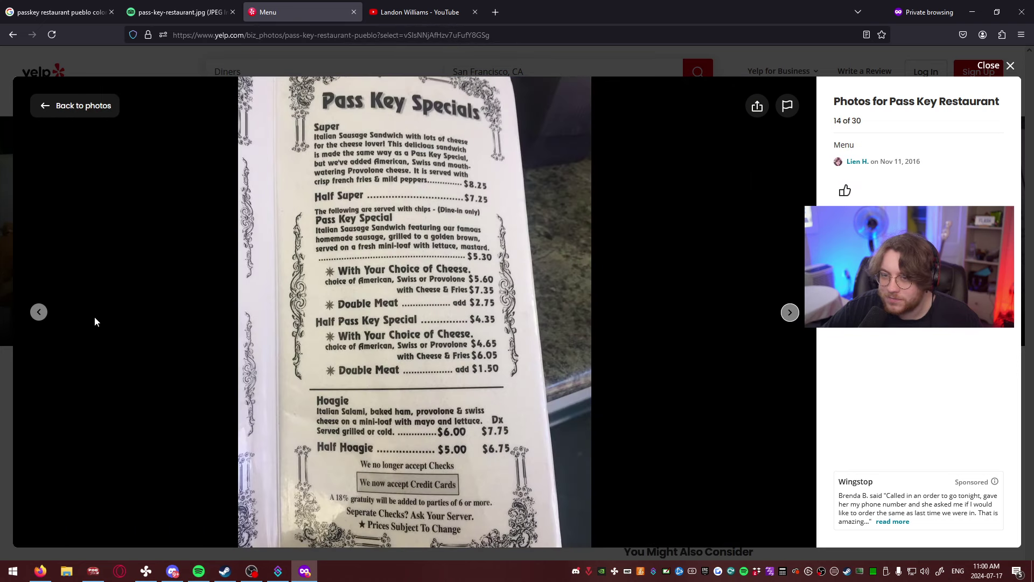
{"action": "left_click", "coordinate": [38, 312]}
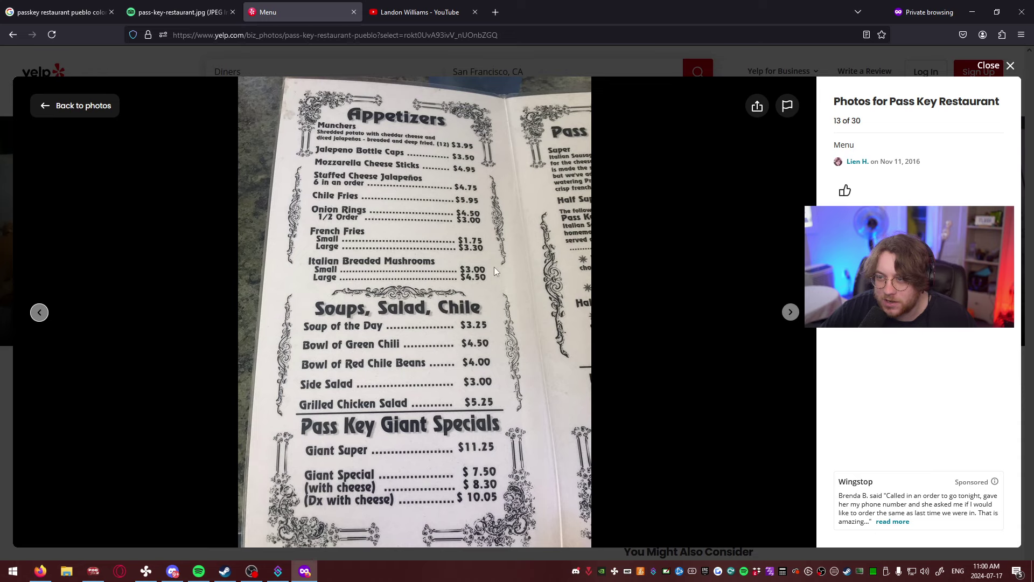
{"action": "left_click", "coordinate": [790, 312]}
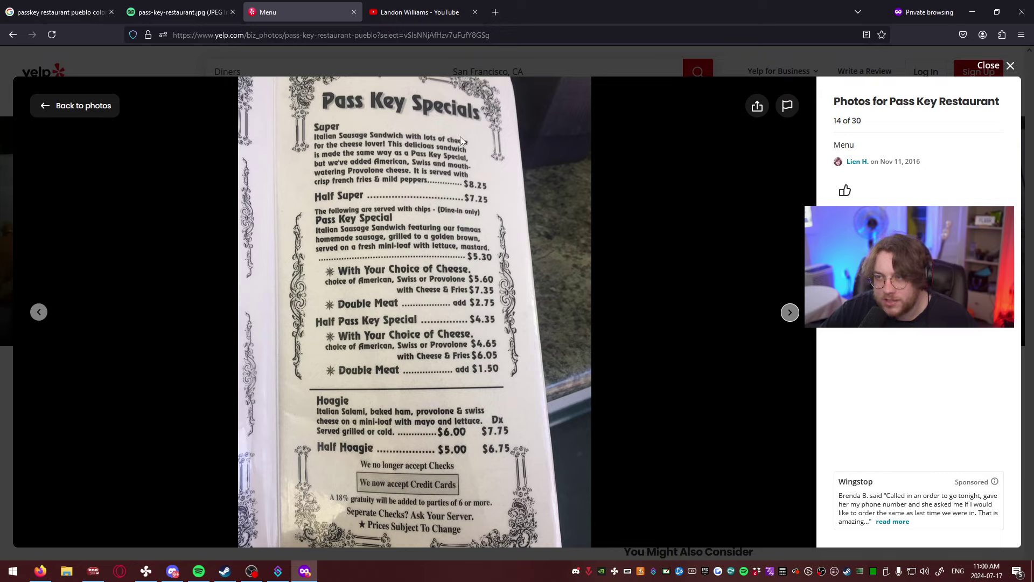
{"action": "left_click", "coordinate": [178, 11]}
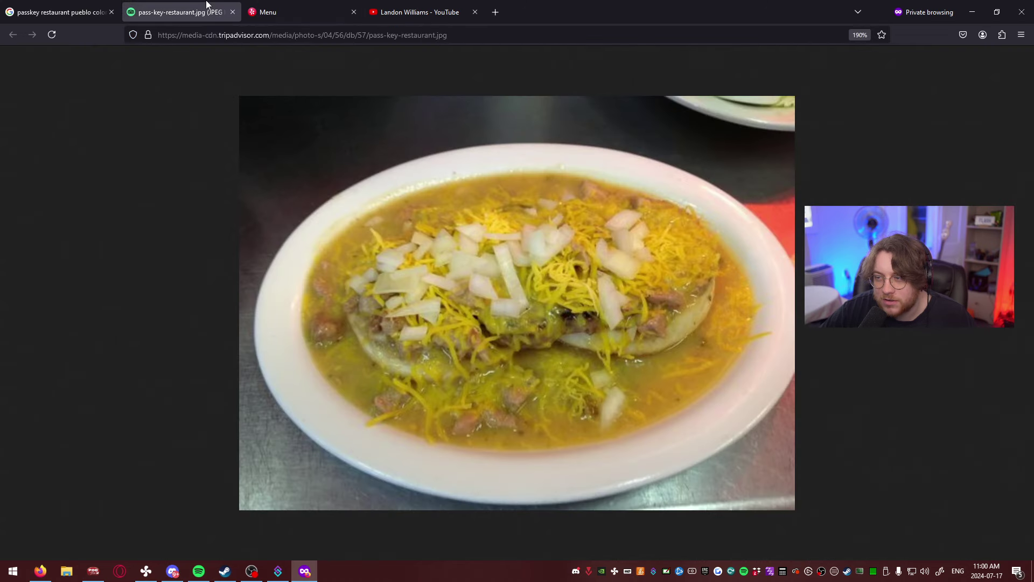
{"action": "left_click", "coordinate": [299, 12]}
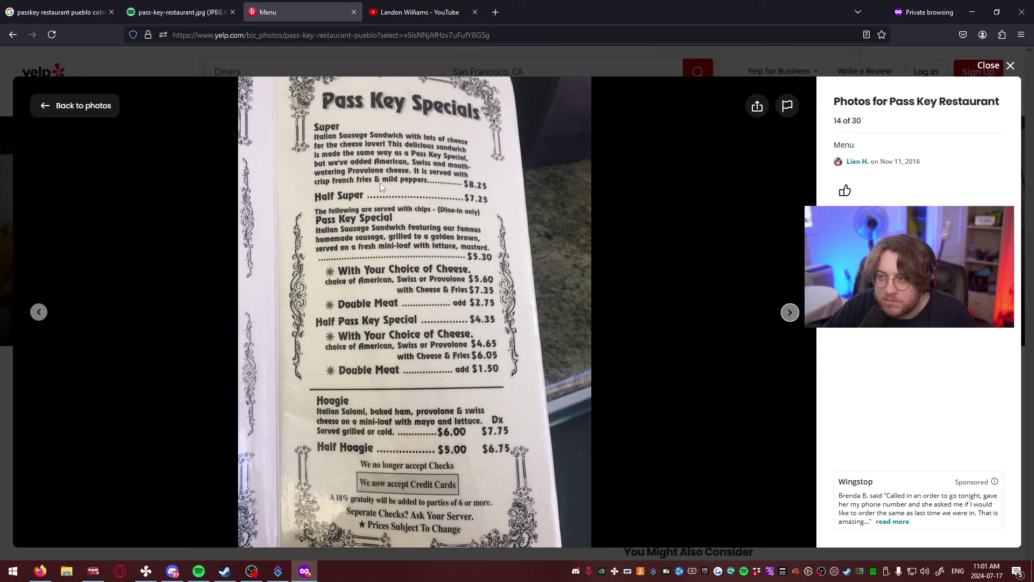
{"action": "left_click", "coordinate": [413, 11]}
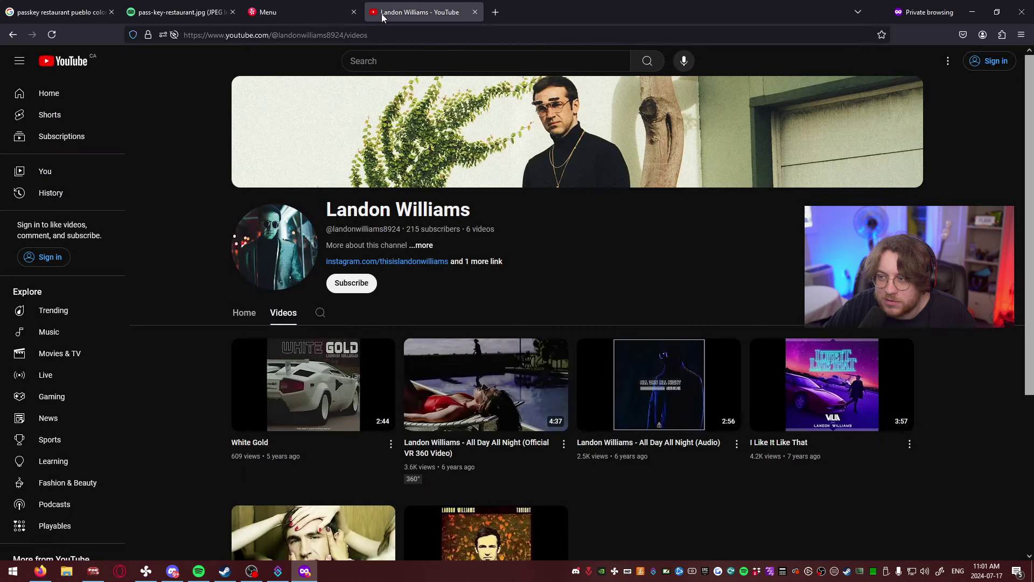
{"action": "left_click", "coordinate": [477, 13]}
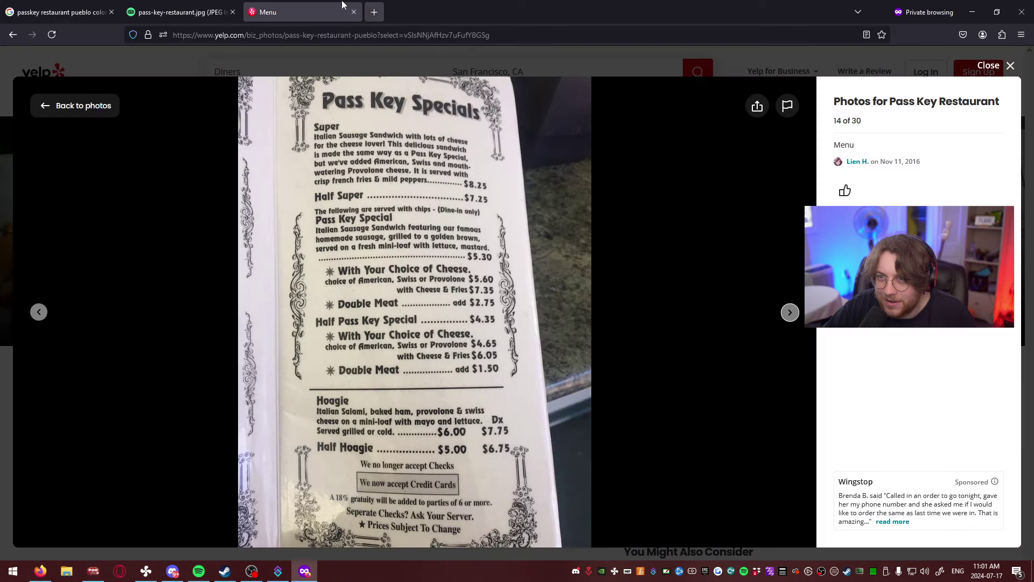
{"action": "left_click", "coordinate": [190, 10]}
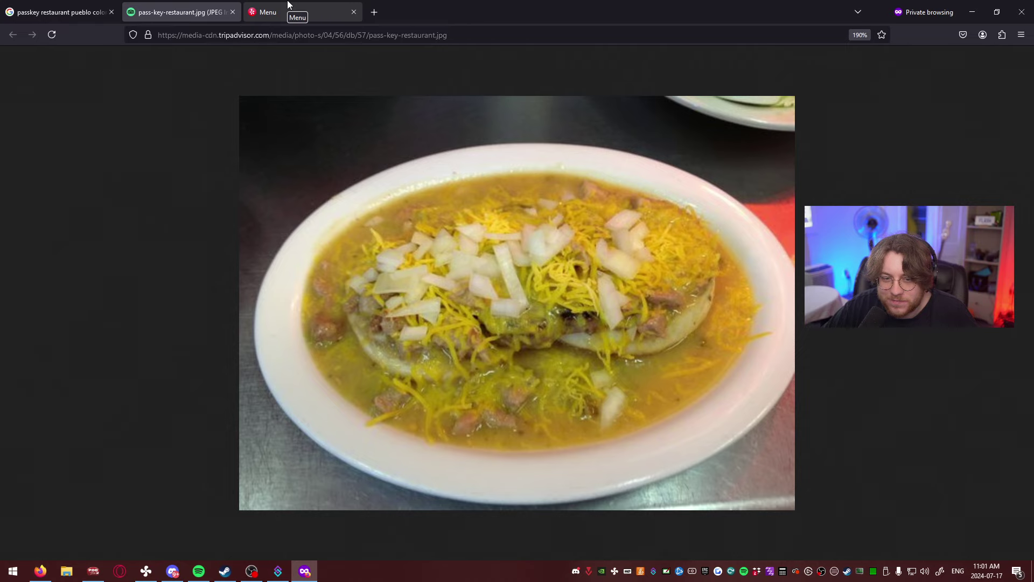
{"action": "left_click", "coordinate": [288, 9]}
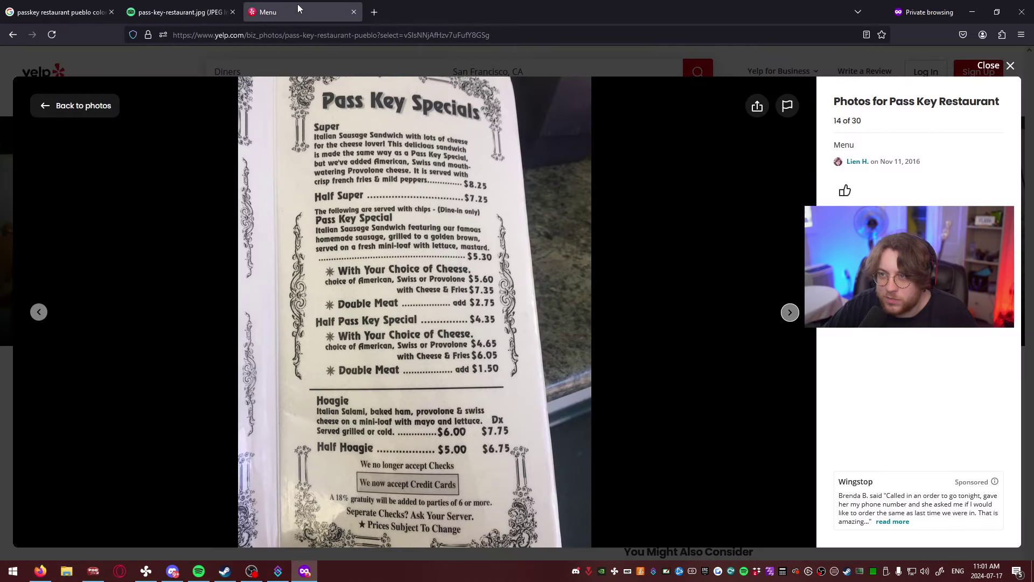
Compare the Yelp menu with the dish photo and advance to the menu listing Sloppers.
{"action": "left_click", "coordinate": [210, 12]}
{"action": "left_click", "coordinate": [267, 12]}
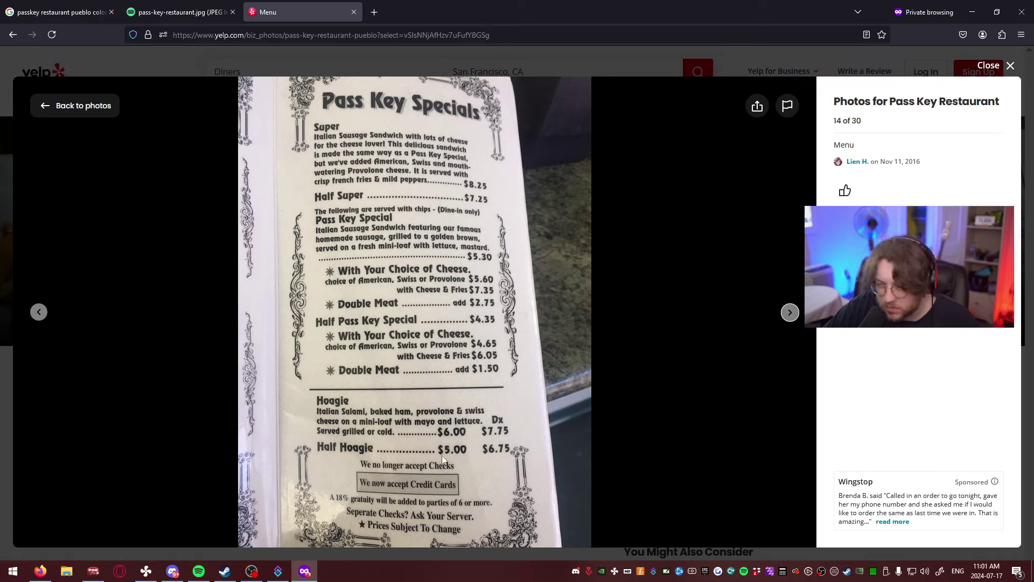
{"action": "left_click", "coordinate": [789, 312]}
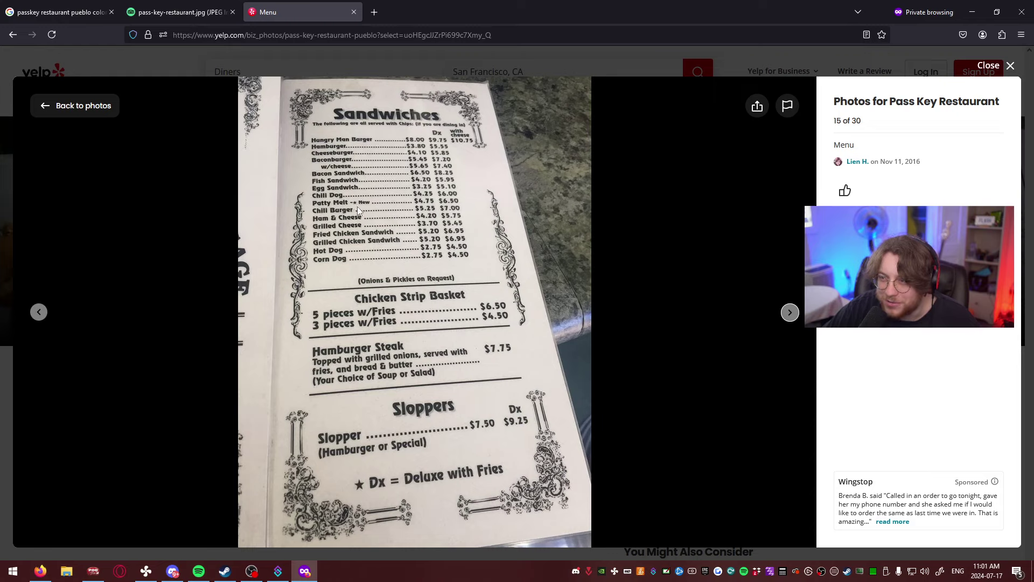
{"action": "left_click", "coordinate": [182, 11]}
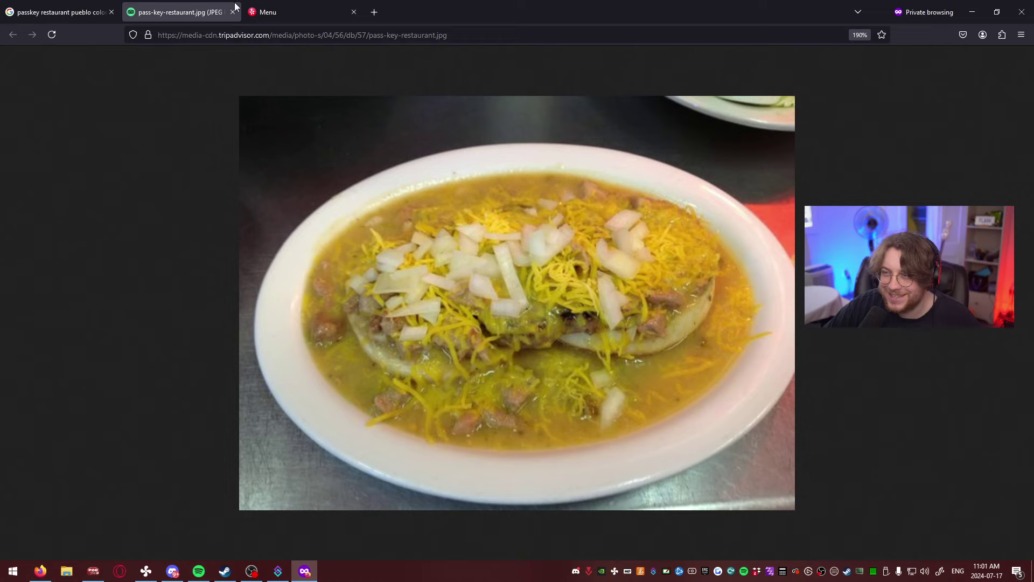
{"action": "left_click", "coordinate": [267, 12]}
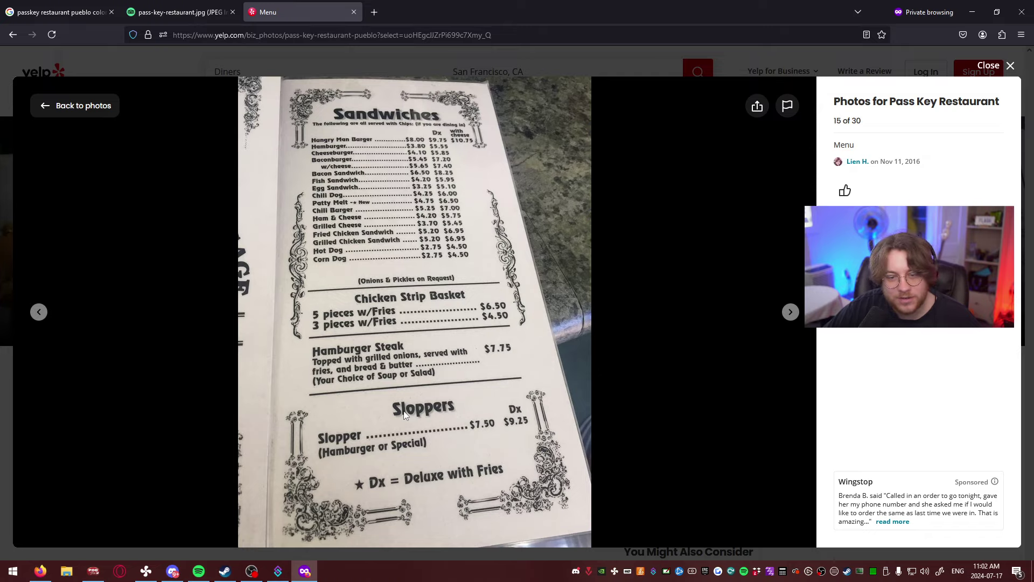
Page through the remaining Pass Key photos to the last of 30, then view the dish photo.
{"action": "left_click", "coordinate": [790, 313]}
{"action": "left_click", "coordinate": [790, 312]}
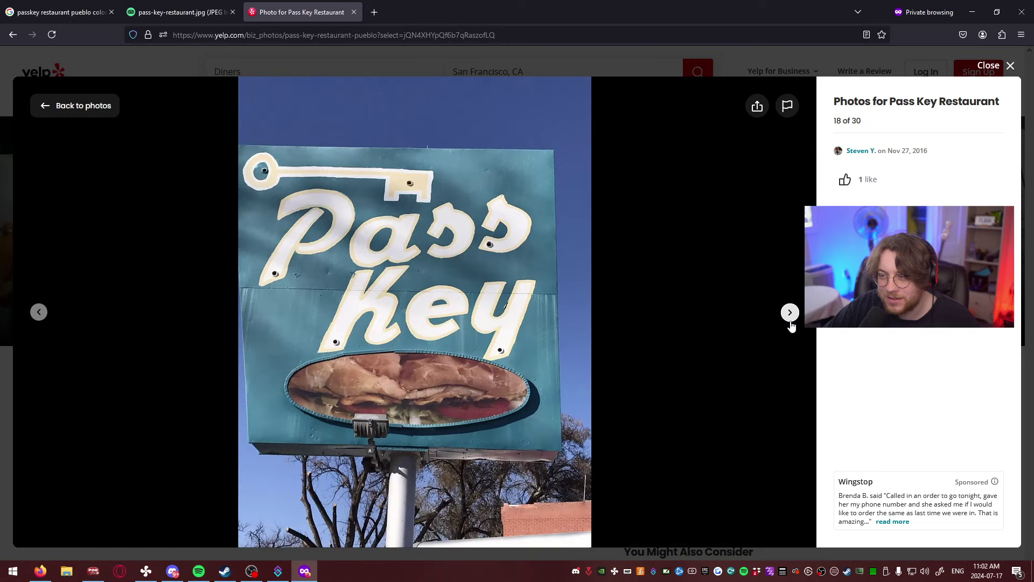
{"action": "left_click", "coordinate": [789, 312]}
{"action": "left_click", "coordinate": [789, 312]}
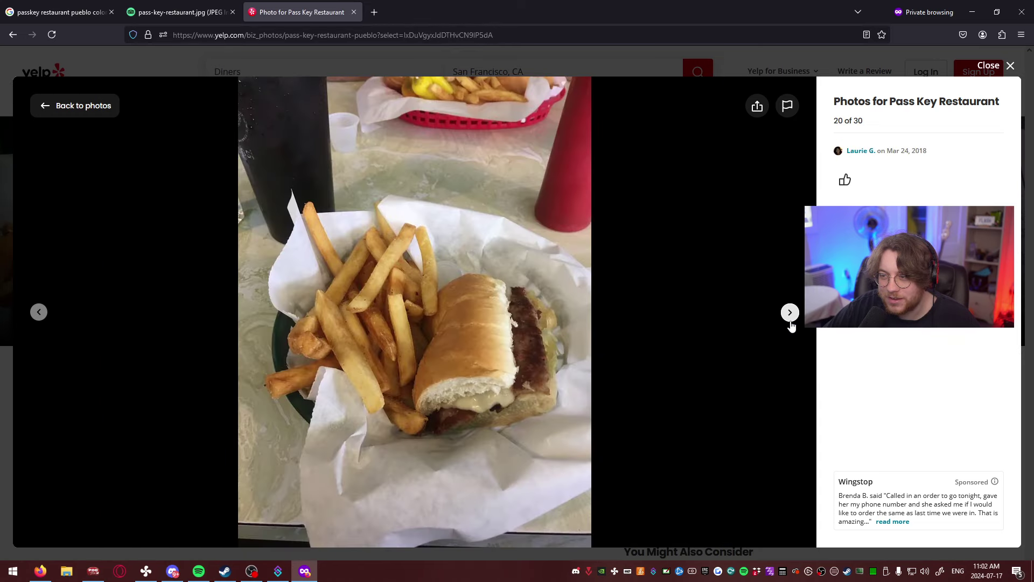
{"action": "left_click", "coordinate": [789, 312]}
{"action": "left_click", "coordinate": [790, 312]}
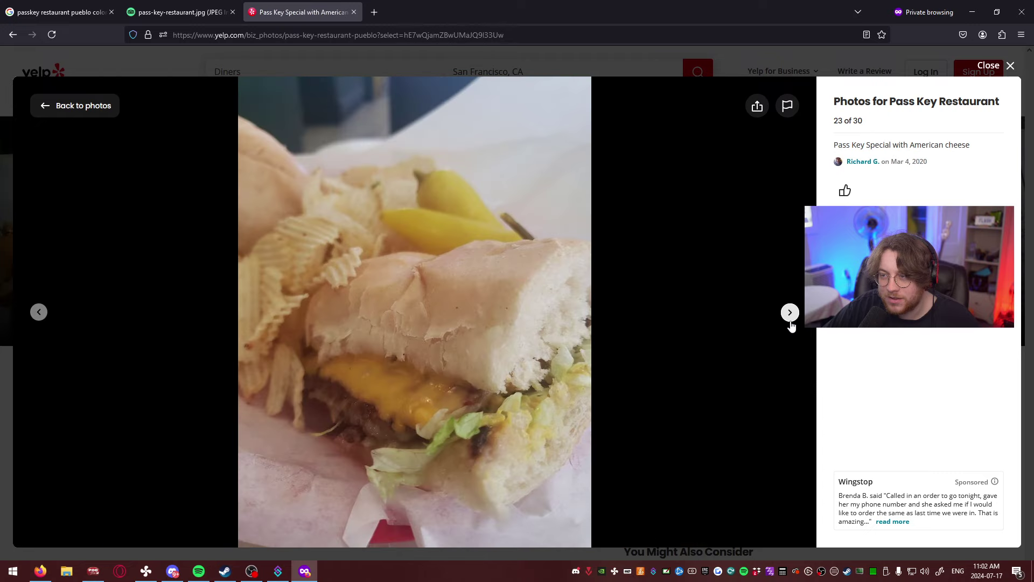
{"action": "left_click", "coordinate": [789, 313]}
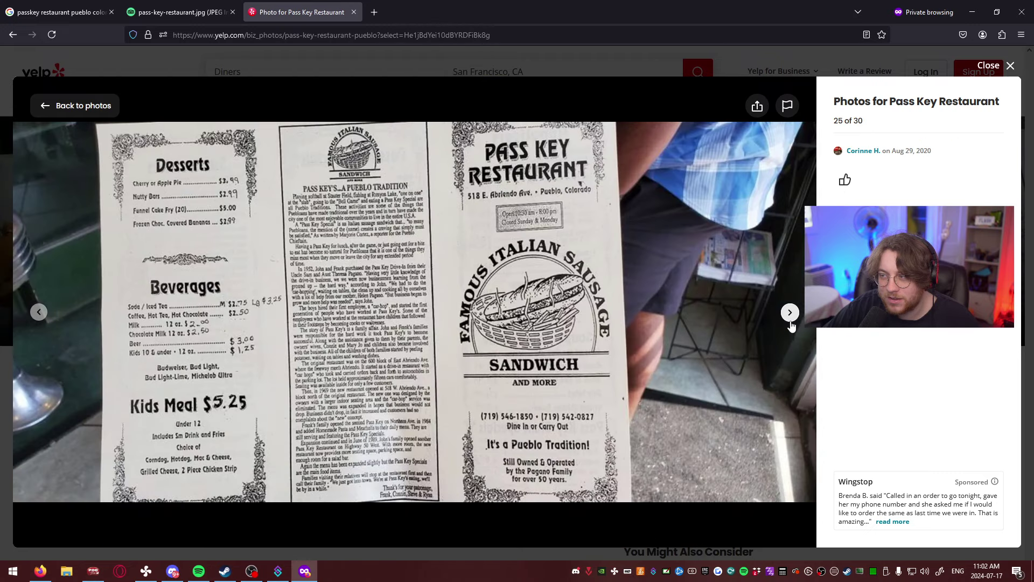
{"action": "left_click", "coordinate": [789, 312]}
{"action": "left_click", "coordinate": [789, 312]}
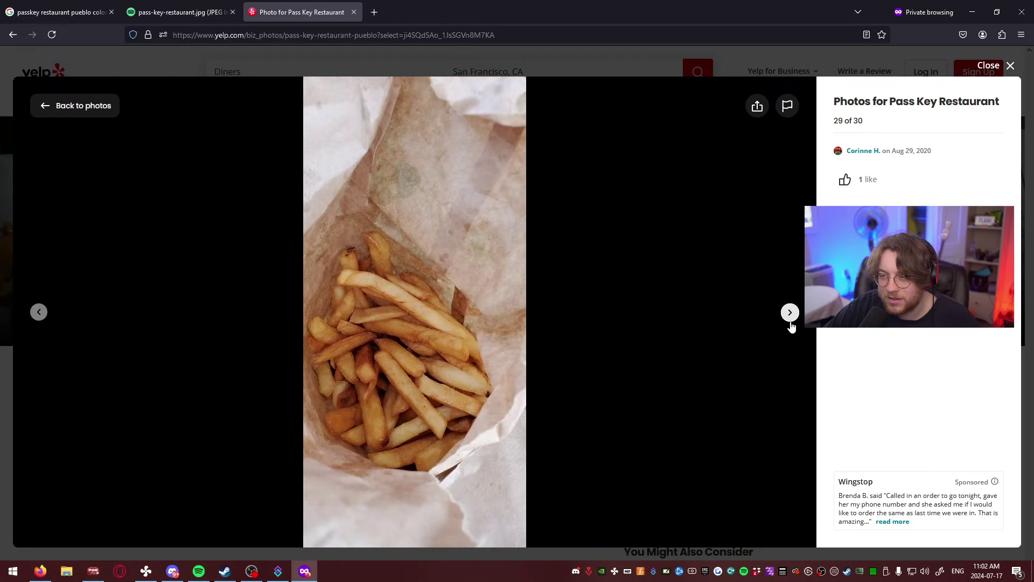
{"action": "left_click", "coordinate": [789, 312]}
{"action": "left_click", "coordinate": [179, 12]}
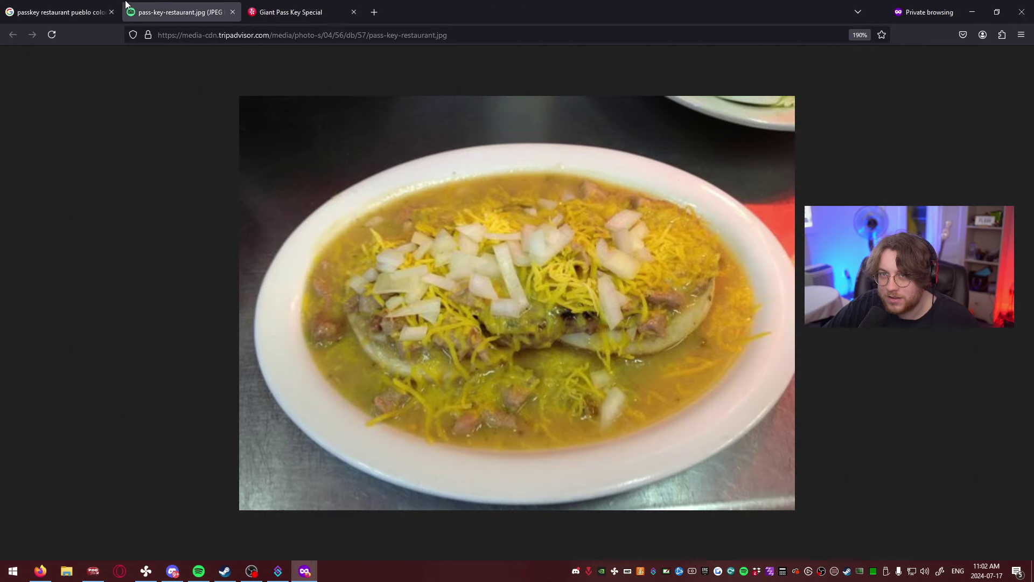
Search Google Images for 'passkey restaurant slopper' and preview the top slopper bowl result.
{"action": "left_click", "coordinate": [57, 11]}
{"action": "left_click_drag", "start_coordinate": [229, 66], "coordinate": [304, 65]}
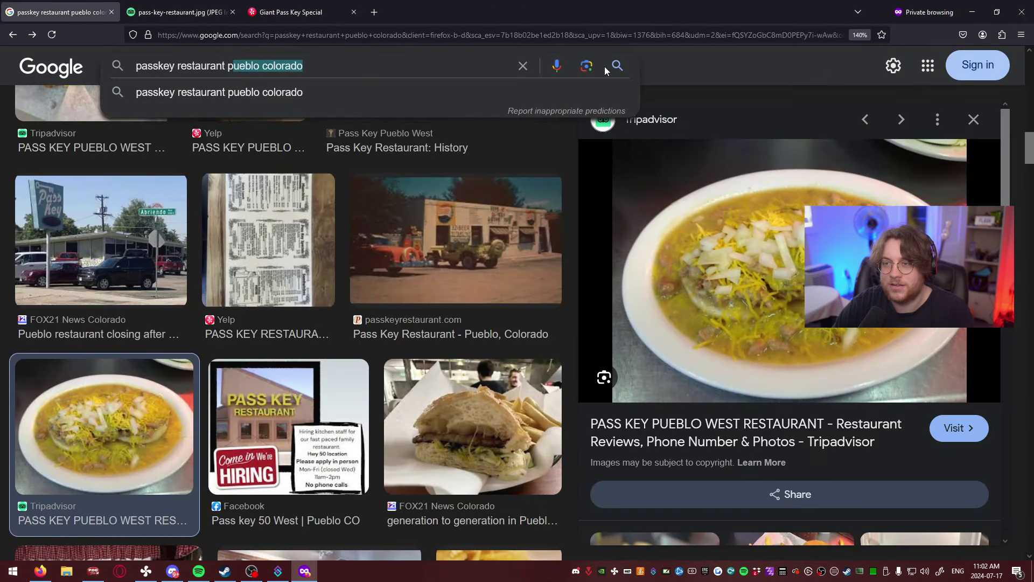
{"action": "type", "text": "slopper"}
{"action": "key", "text": "Return"}
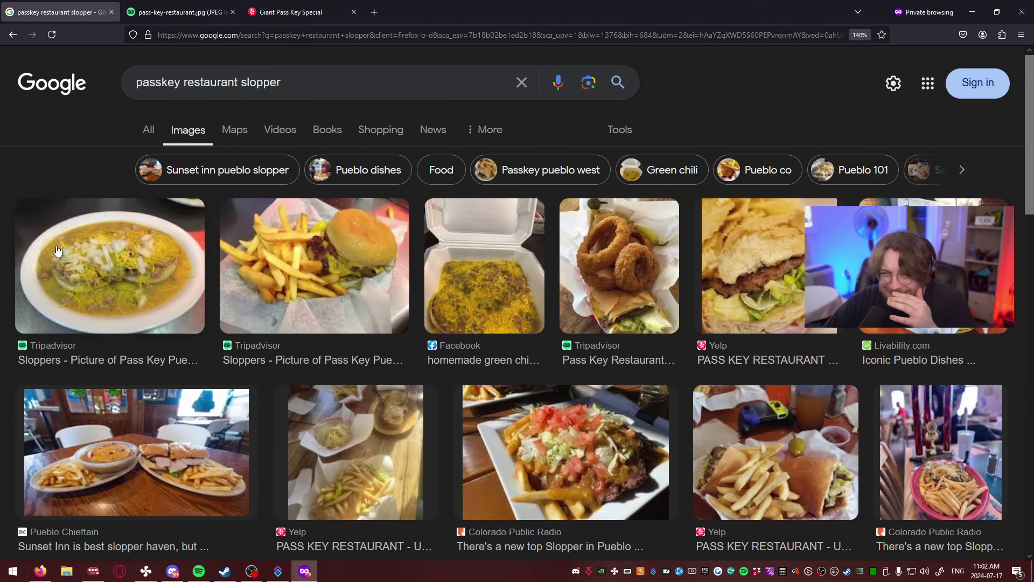
{"action": "left_click", "coordinate": [110, 265]}
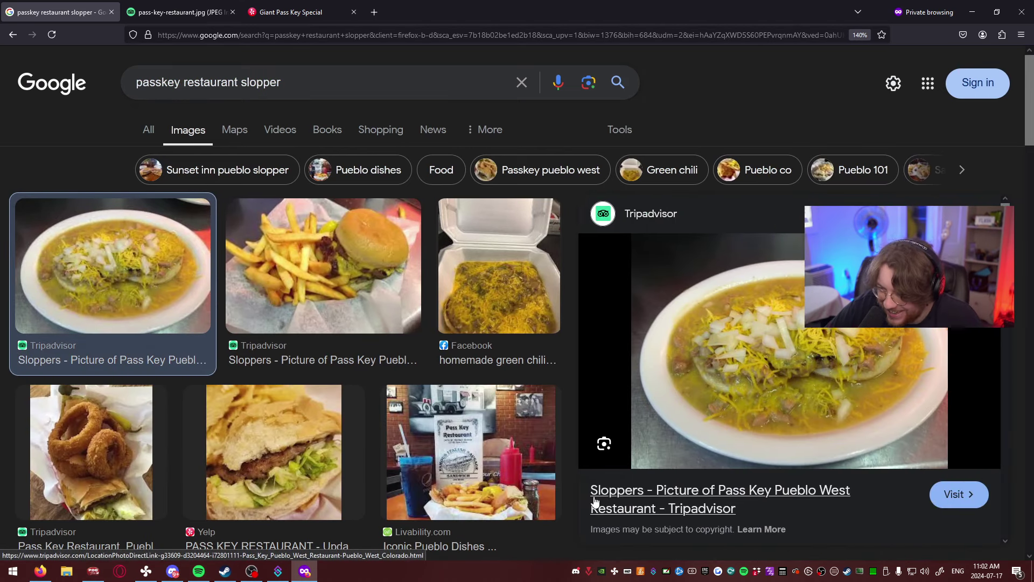
{"action": "left_click", "coordinate": [19, 35]}
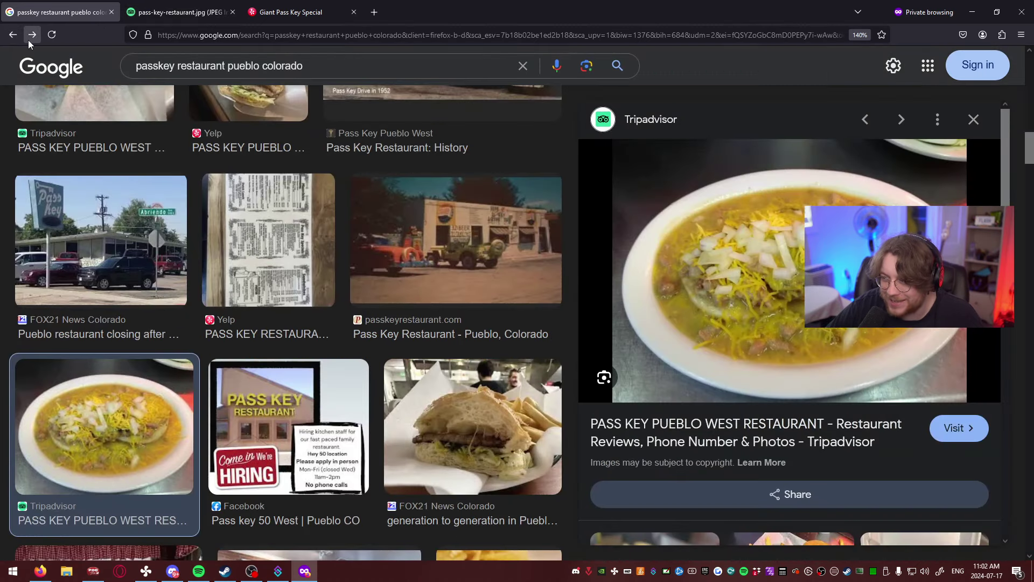
{"action": "left_click", "coordinate": [37, 35]}
{"action": "left_click", "coordinate": [95, 267]}
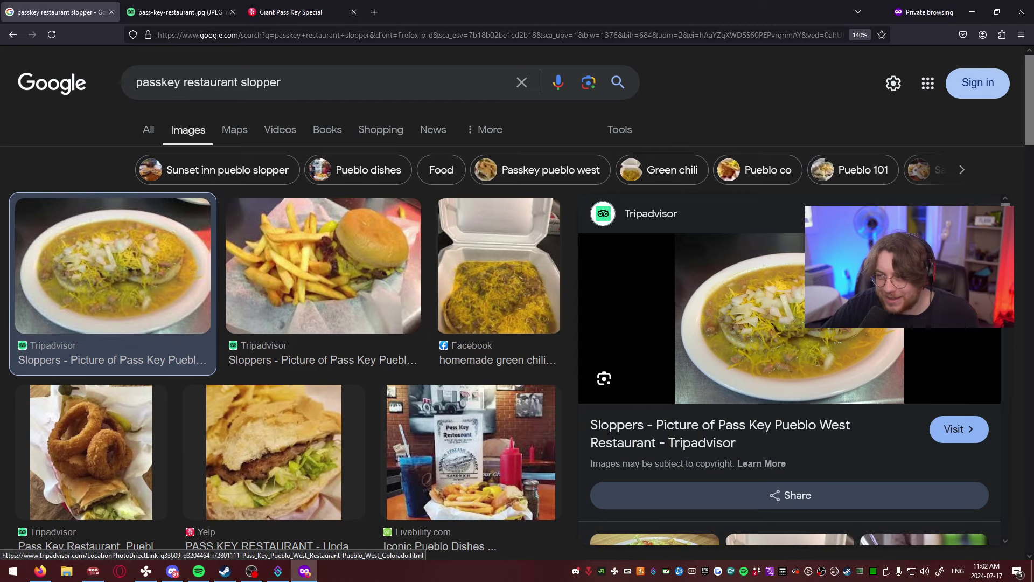
Preview the Facebook homemade green chili Slopper photo and open the image in its own tab.
{"action": "mouse_move", "coordinate": [738, 318]}
{"action": "left_click", "coordinate": [499, 266]}
{"action": "right_click", "coordinate": [697, 301]}
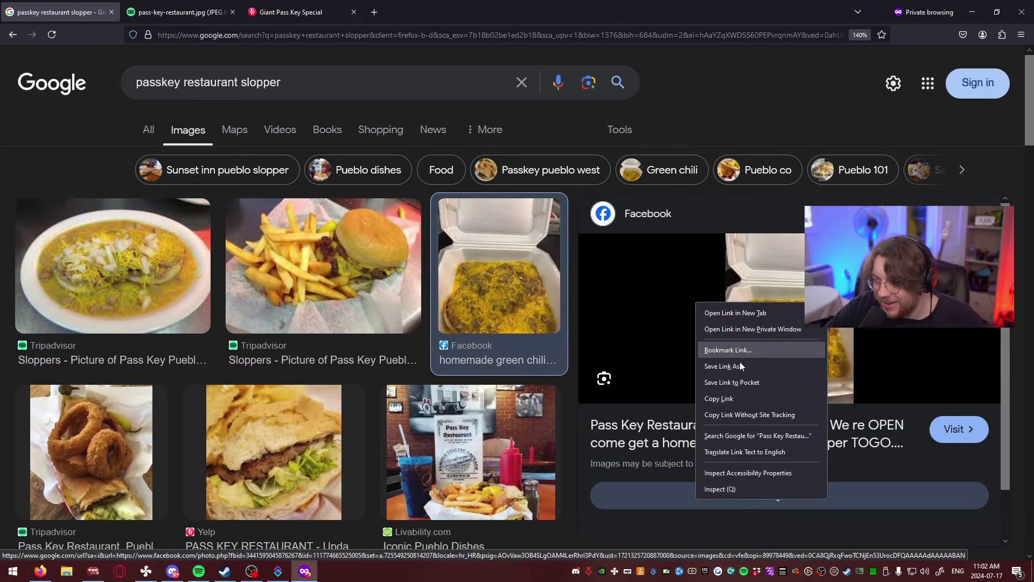
{"action": "left_click", "coordinate": [734, 313]}
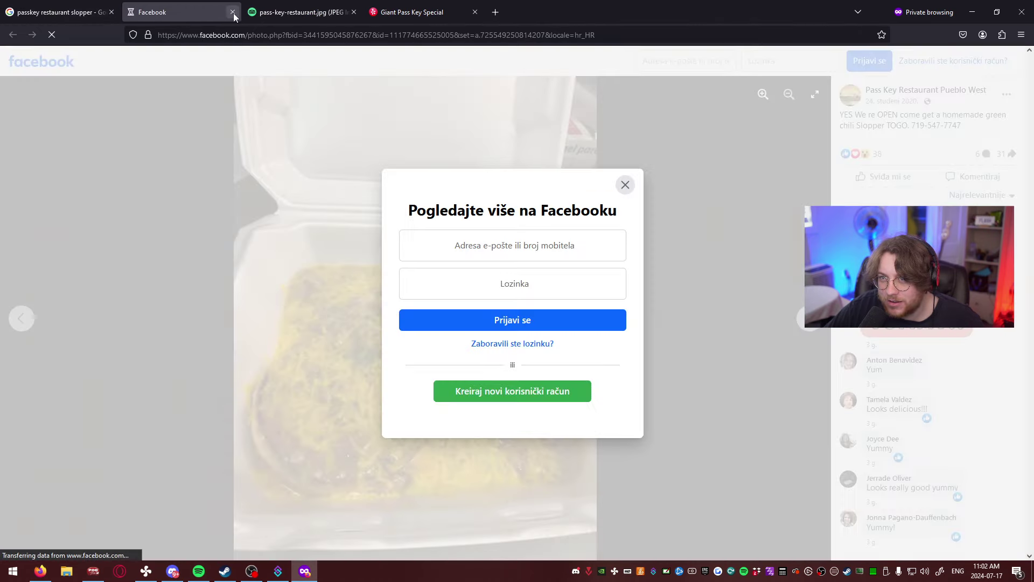
{"action": "left_click", "coordinate": [233, 12]}
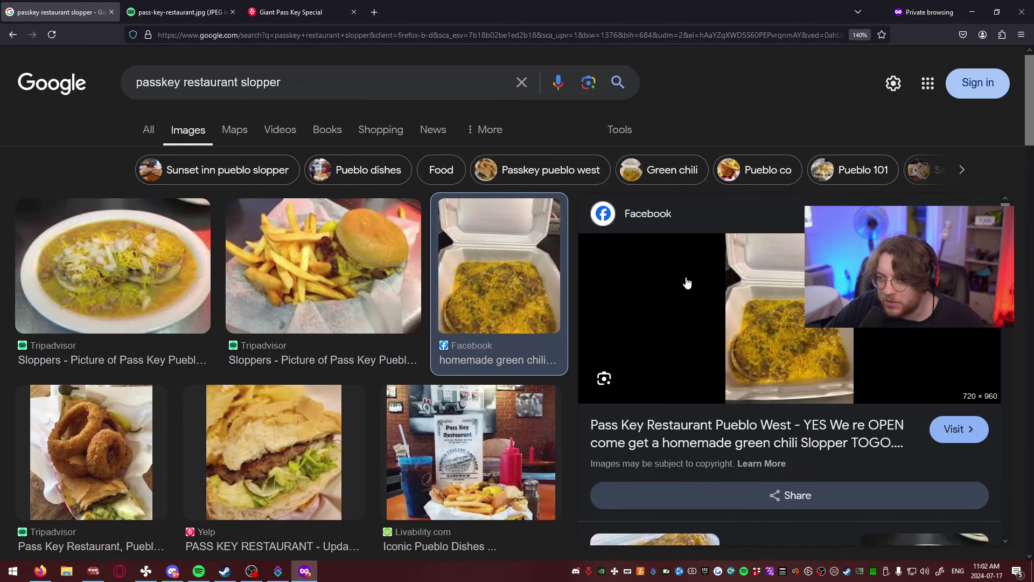
{"action": "right_click", "coordinate": [685, 278]}
{"action": "key", "text": "Escape"}
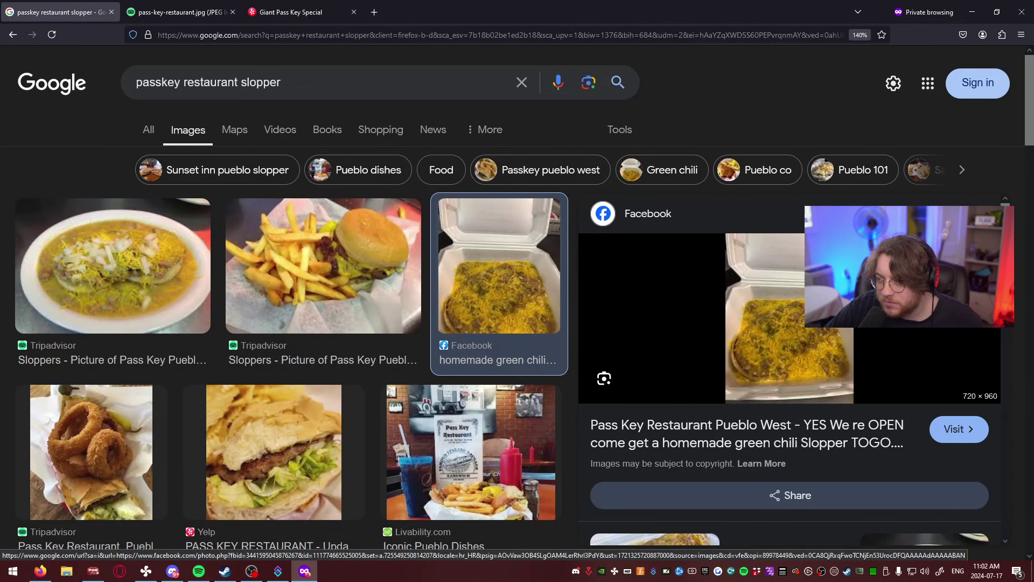
{"action": "right_click", "coordinate": [824, 324]}
{"action": "left_click", "coordinate": [865, 411]}
{"action": "left_click", "coordinate": [178, 12]}
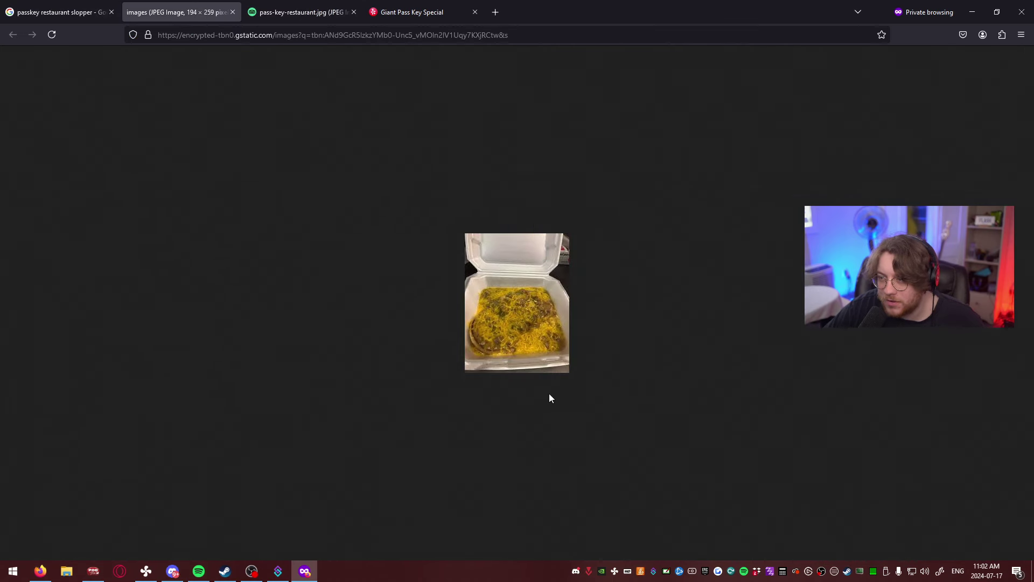
{"action": "scroll", "coordinate": [549, 338], "scroll_direction": "up", "scroll_amount": 4}
{"action": "left_click", "coordinate": [55, 12]}
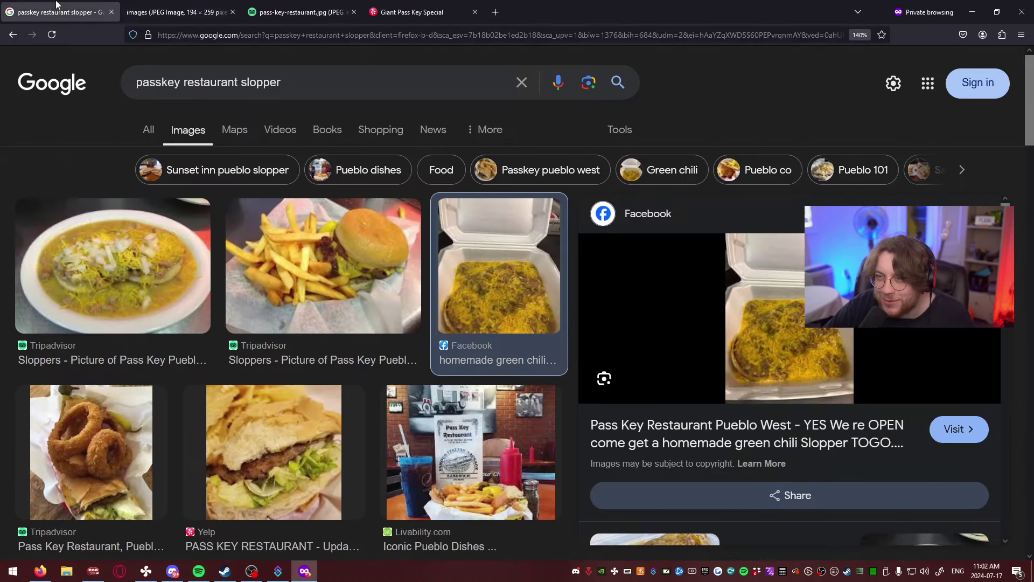
{"action": "scroll", "coordinate": [243, 351], "scroll_direction": "down", "scroll_amount": 3}
{"action": "scroll", "coordinate": [276, 363], "scroll_direction": "down", "scroll_amount": 3}
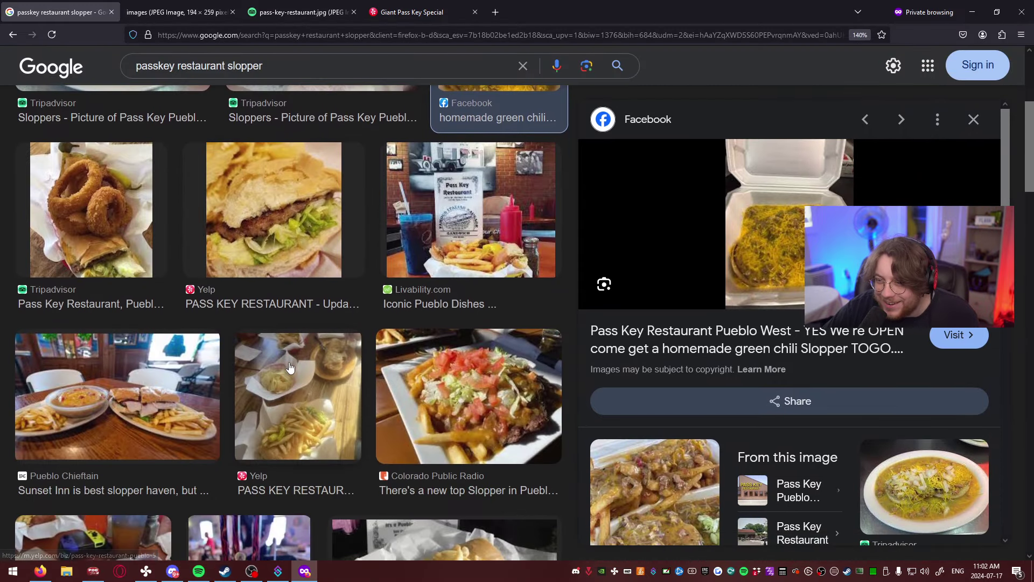
{"action": "scroll", "coordinate": [289, 368], "scroll_direction": "down", "scroll_amount": 3}
{"action": "scroll", "coordinate": [289, 368], "scroll_direction": "down", "scroll_amount": 2}
{"action": "scroll", "coordinate": [865, 497], "scroll_direction": "down", "scroll_amount": 4}
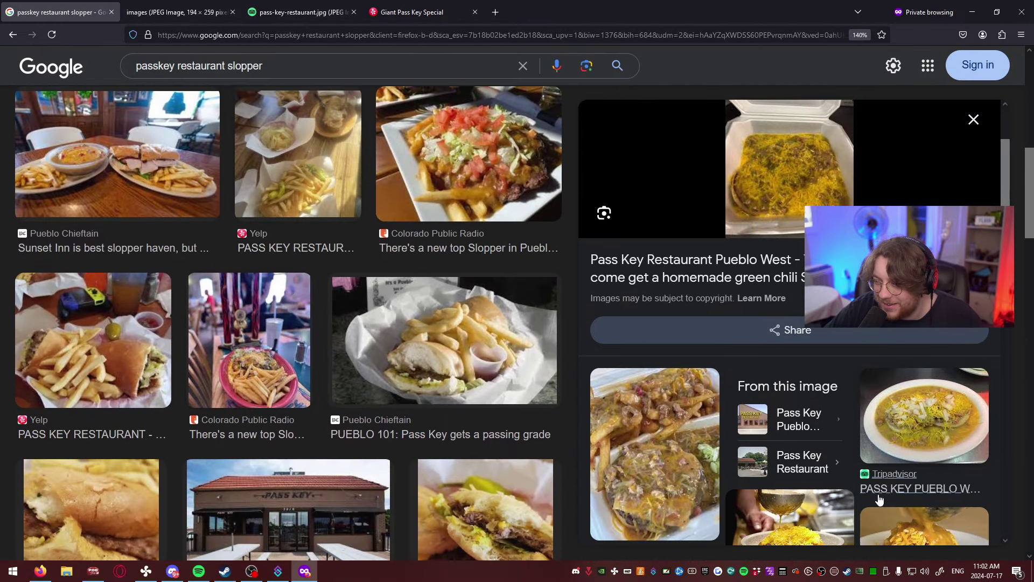
{"action": "scroll", "coordinate": [899, 491], "scroll_direction": "down", "scroll_amount": 2}
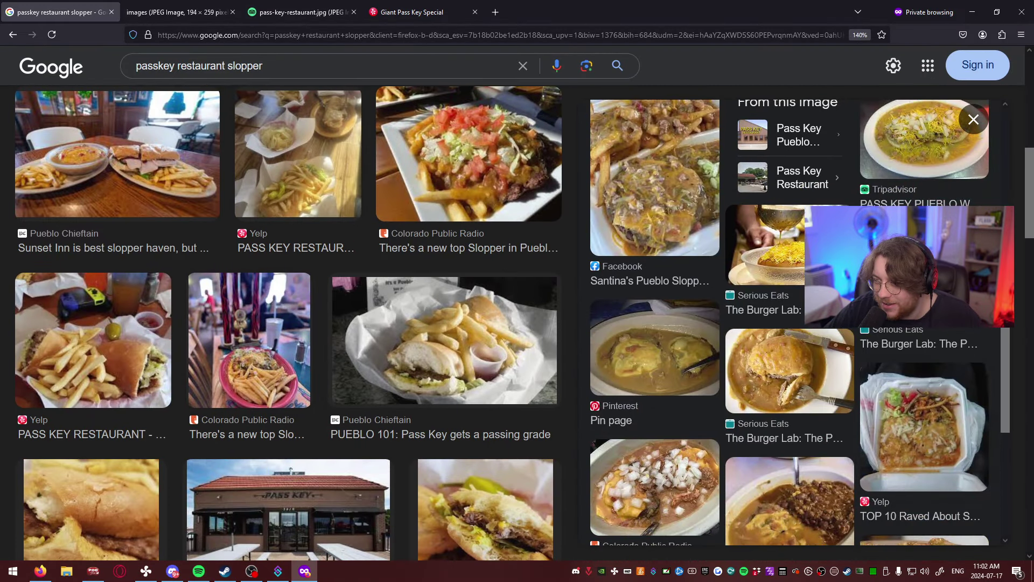
Preview the Pinterest slopper photo, then Denver Westword's World Slopper Eating Championship photo.
{"action": "left_click", "coordinate": [694, 345]}
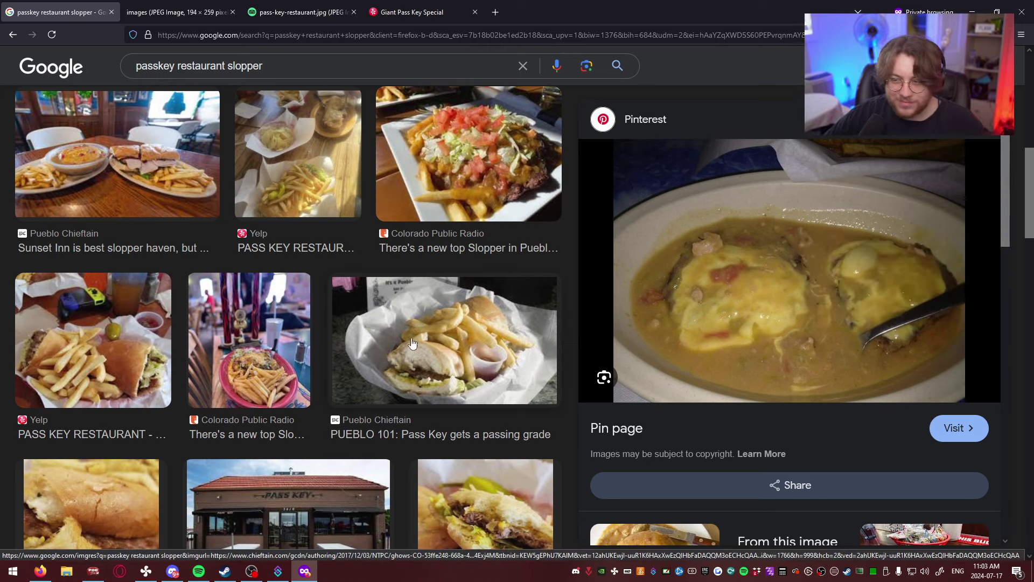
{"action": "scroll", "coordinate": [411, 344], "scroll_direction": "down", "scroll_amount": 3}
{"action": "scroll", "coordinate": [346, 367], "scroll_direction": "down", "scroll_amount": 3}
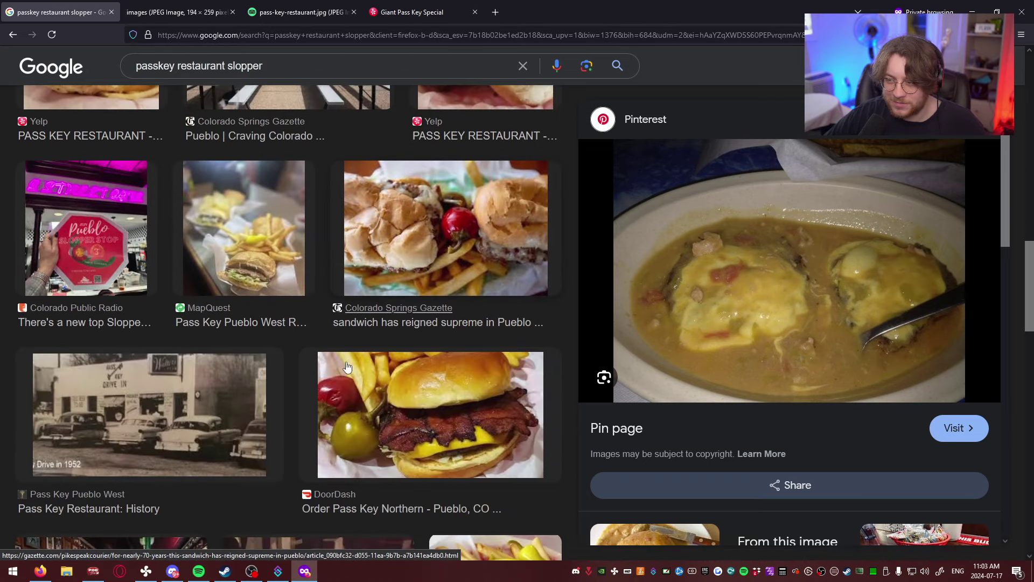
{"action": "scroll", "coordinate": [346, 367], "scroll_direction": "down", "scroll_amount": 3}
{"action": "scroll", "coordinate": [349, 372], "scroll_direction": "down", "scroll_amount": 3}
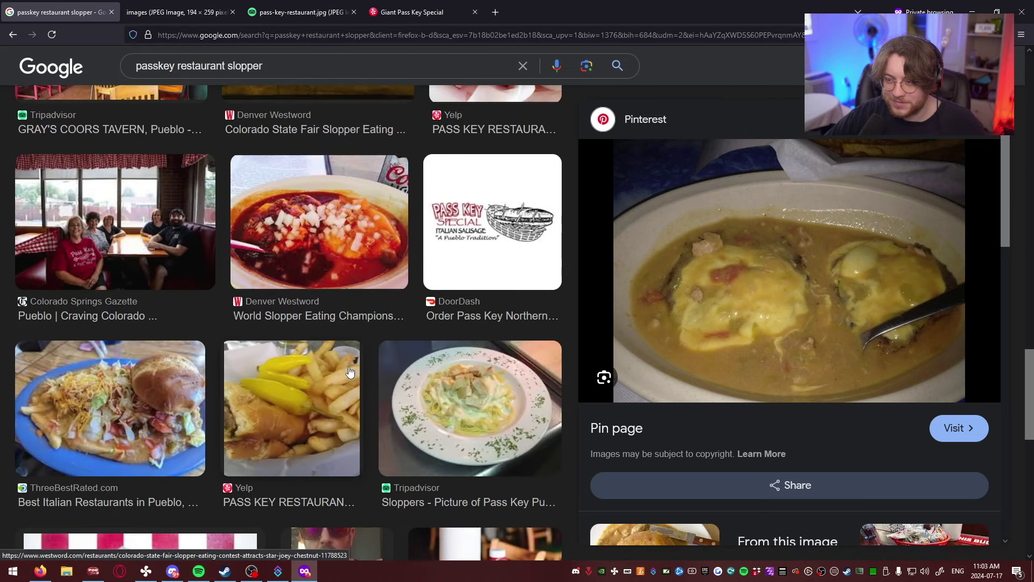
{"action": "left_click", "coordinate": [354, 257]}
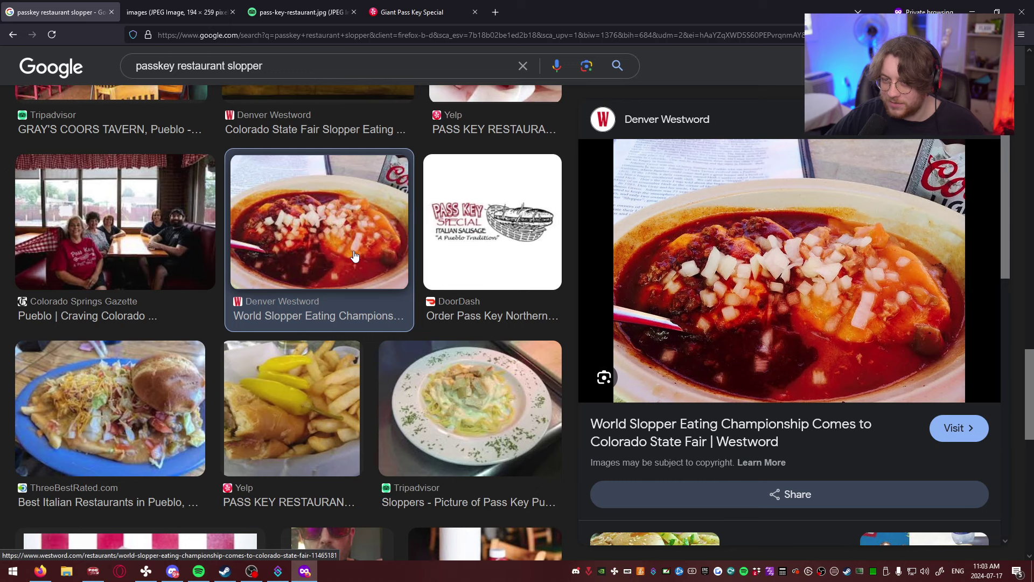
{"action": "scroll", "coordinate": [353, 258], "scroll_direction": "down", "scroll_amount": 3}
{"action": "scroll", "coordinate": [361, 257], "scroll_direction": "down", "scroll_amount": 3}
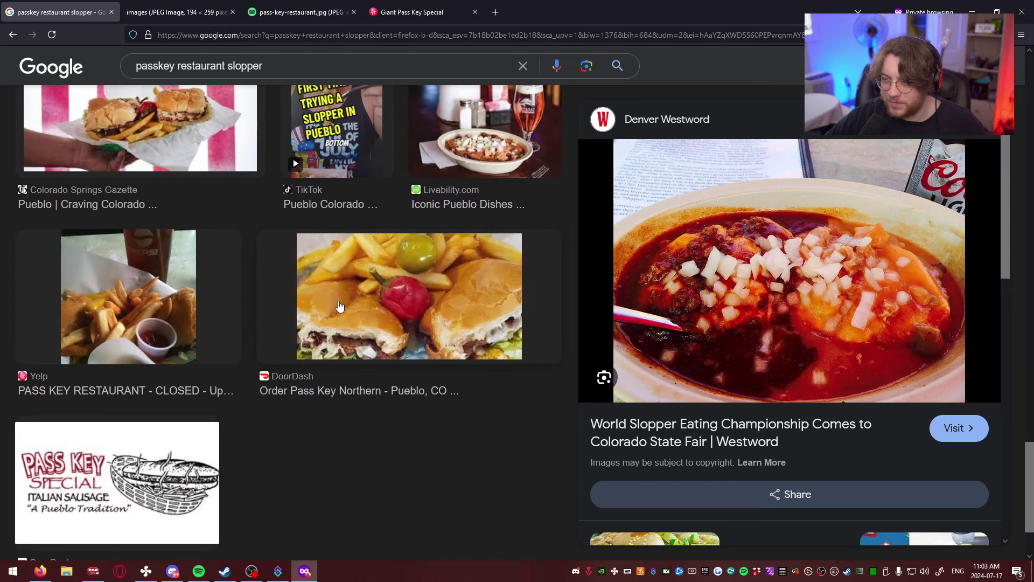